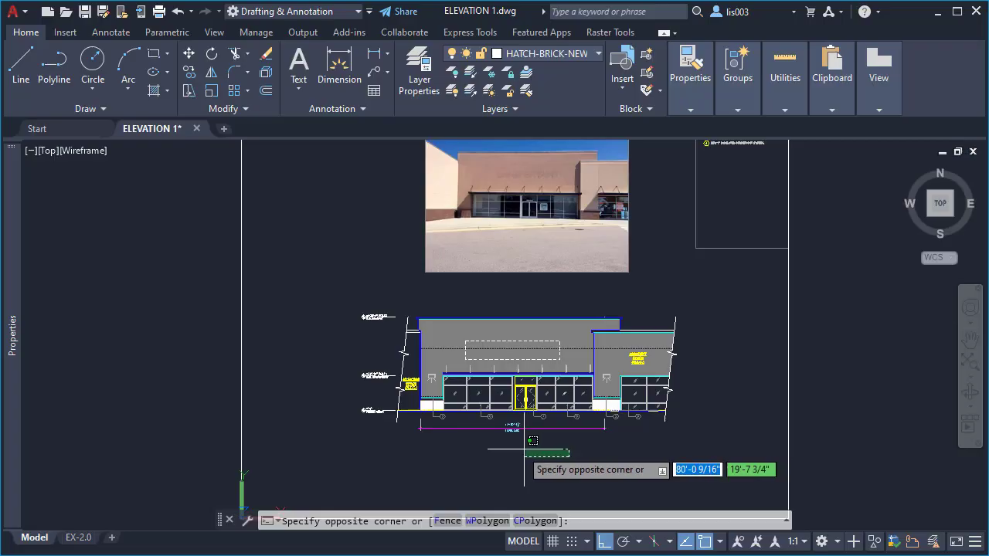
{"action": "left_click", "coordinate": [505, 426]}
{"action": "scroll", "coordinate": [504, 426], "scroll_direction": "up", "scroll_amount": 6}
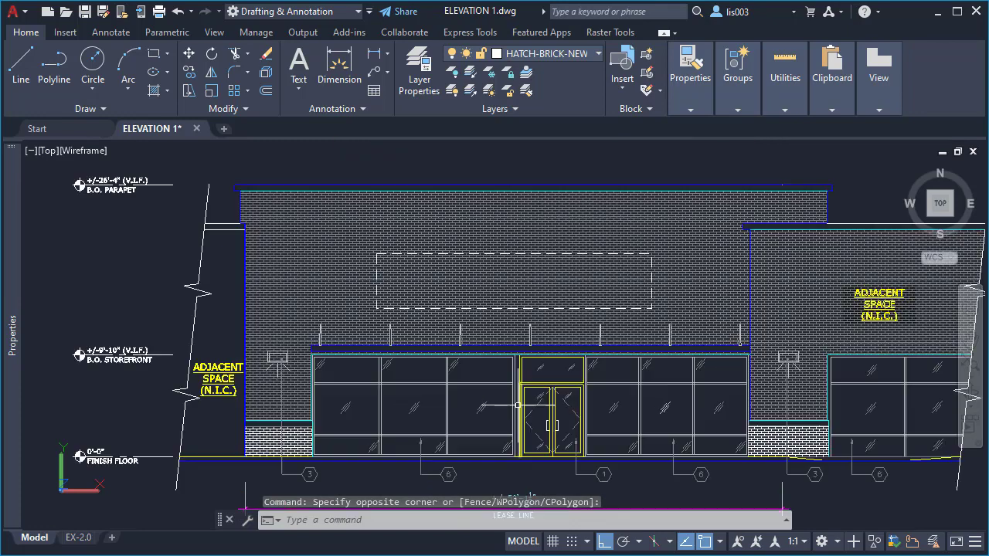
{"action": "scroll", "coordinate": [544, 416], "scroll_direction": "up", "scroll_amount": 2}
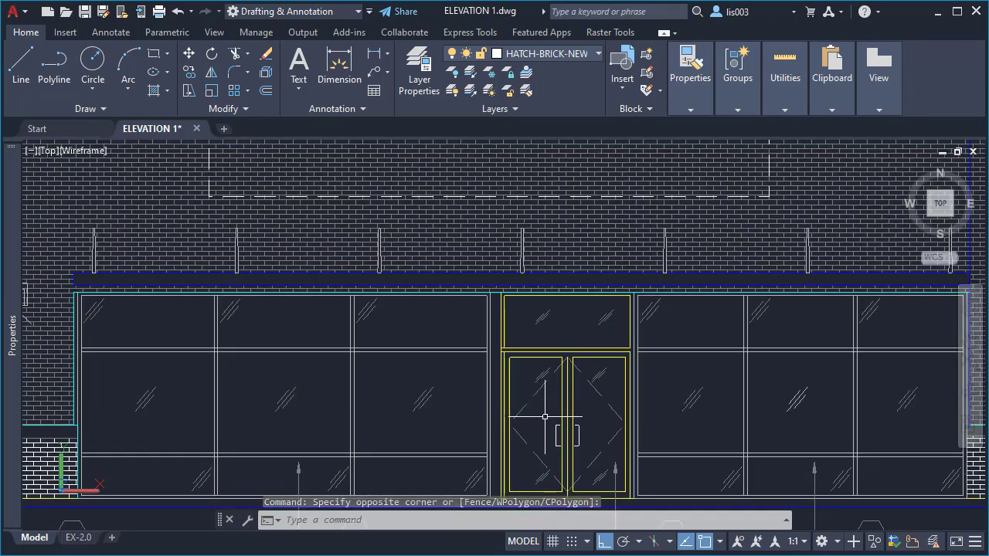
{"action": "left_click", "coordinate": [563, 382]}
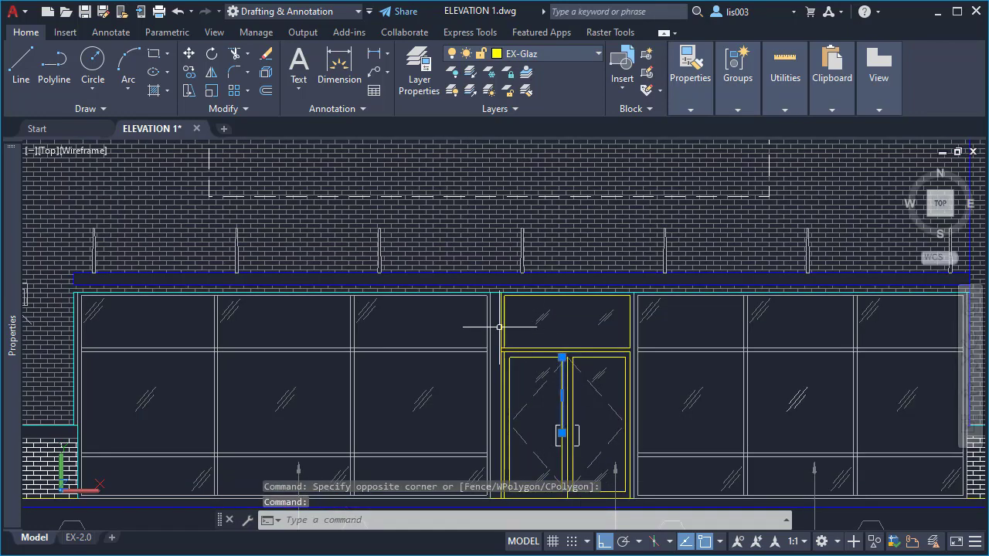
{"action": "key", "text": "Escape"}
{"action": "scroll", "coordinate": [527, 328], "scroll_direction": "down", "scroll_amount": 3}
{"action": "scroll", "coordinate": [541, 371], "scroll_direction": "up", "scroll_amount": 3}
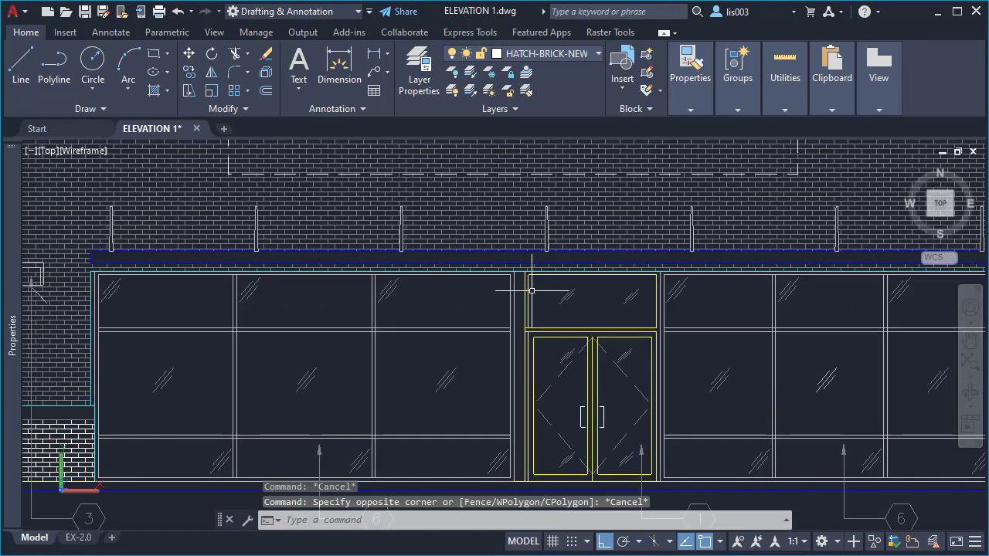
Select the entire entrance door and its transom with an enclosing selection window, then clear the selection
{"action": "scroll", "coordinate": [530, 283], "scroll_direction": "up", "scroll_amount": 2}
{"action": "left_click", "coordinate": [517, 249]}
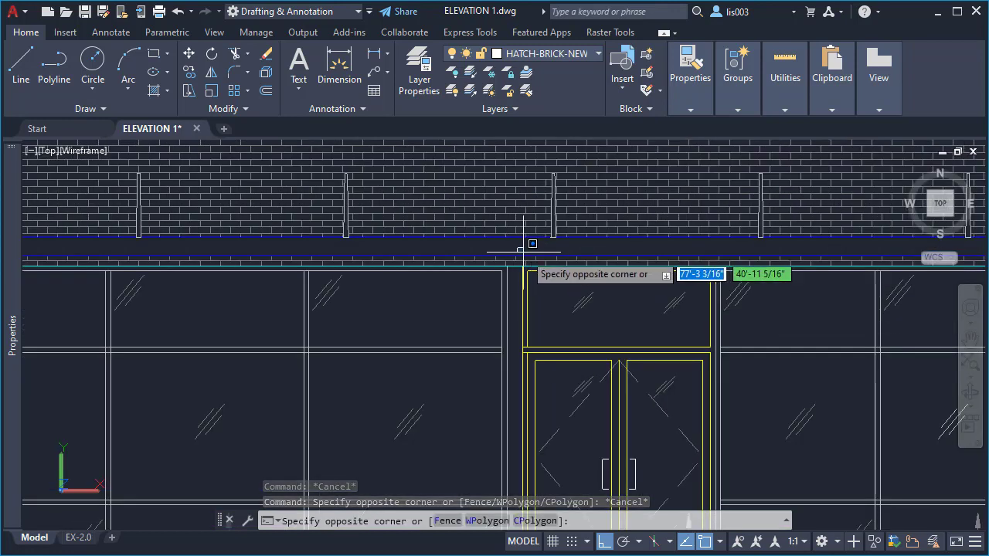
{"action": "scroll", "coordinate": [531, 255], "scroll_direction": "down", "scroll_amount": 2}
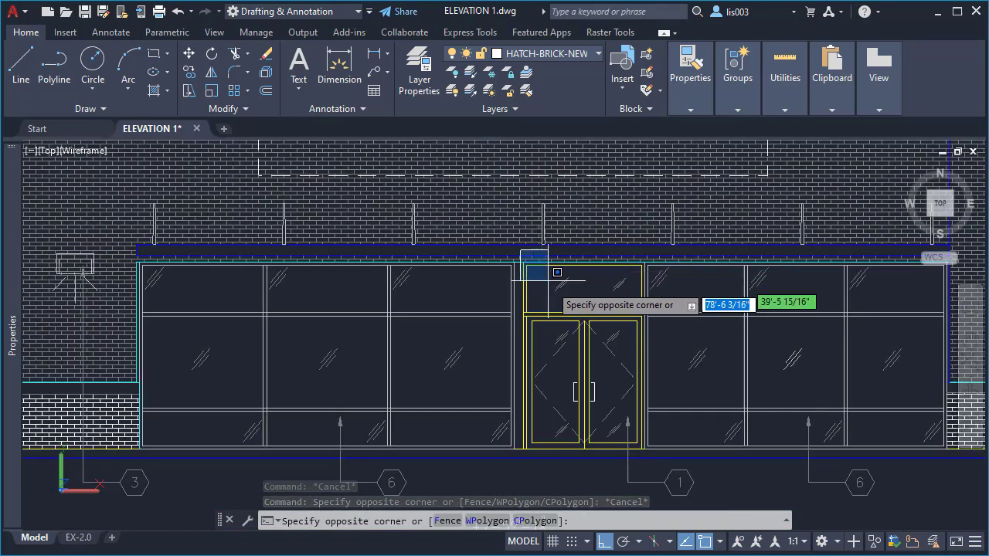
{"action": "left_click", "coordinate": [654, 463]}
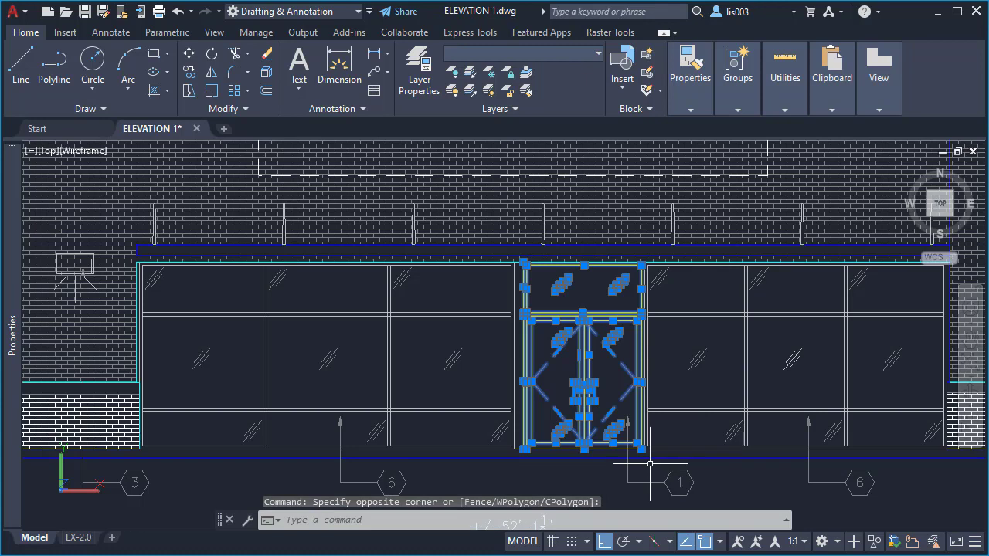
{"action": "key", "text": "Escape"}
Select the glazing, mullions and keynote of the adjacent space's storefront with a crossing window
{"action": "middle_click_drag", "start_coordinate": [486, 306], "coordinate": [784, 408]}
{"action": "left_click", "coordinate": [784, 408]}
{"action": "key", "text": "Escape"}
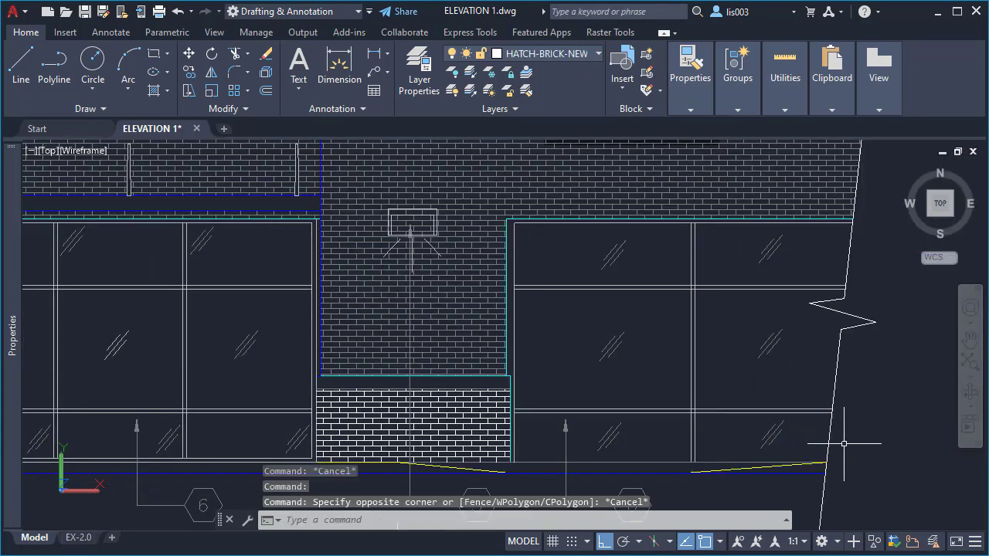
{"action": "left_click", "coordinate": [802, 446]}
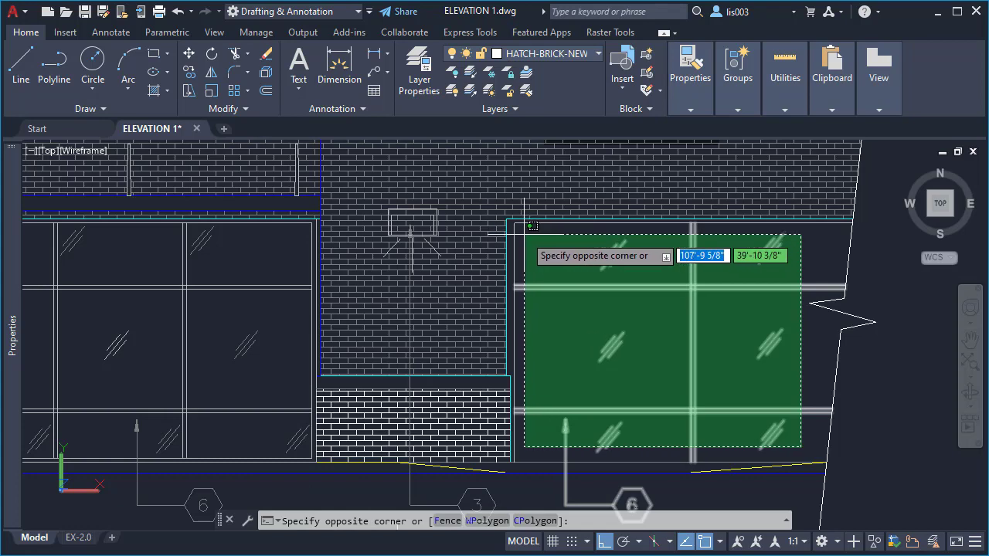
{"action": "left_click", "coordinate": [533, 226]}
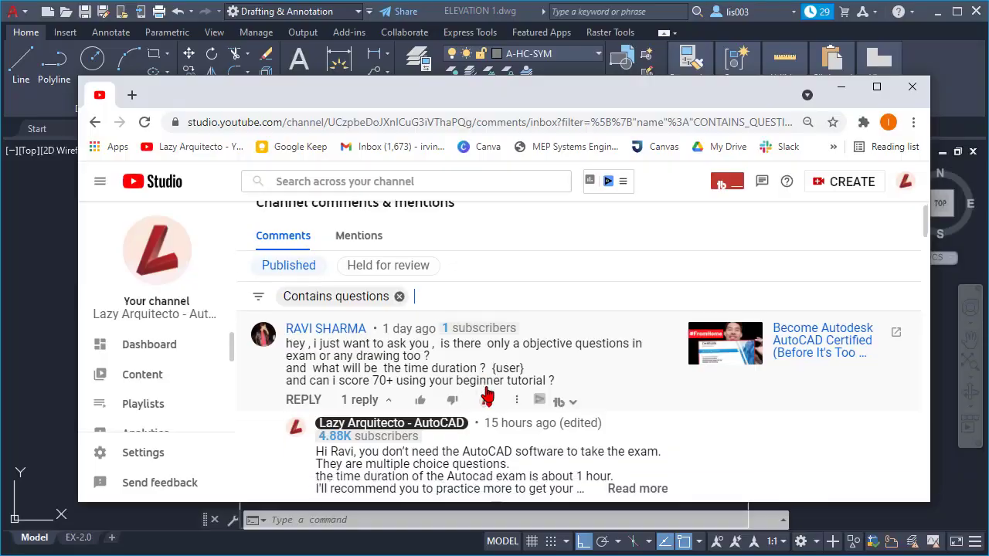
Read through the channel's published comments containing questions in YouTube Studio
{"action": "scroll", "coordinate": [488, 347], "scroll_direction": "down", "scroll_amount": 6}
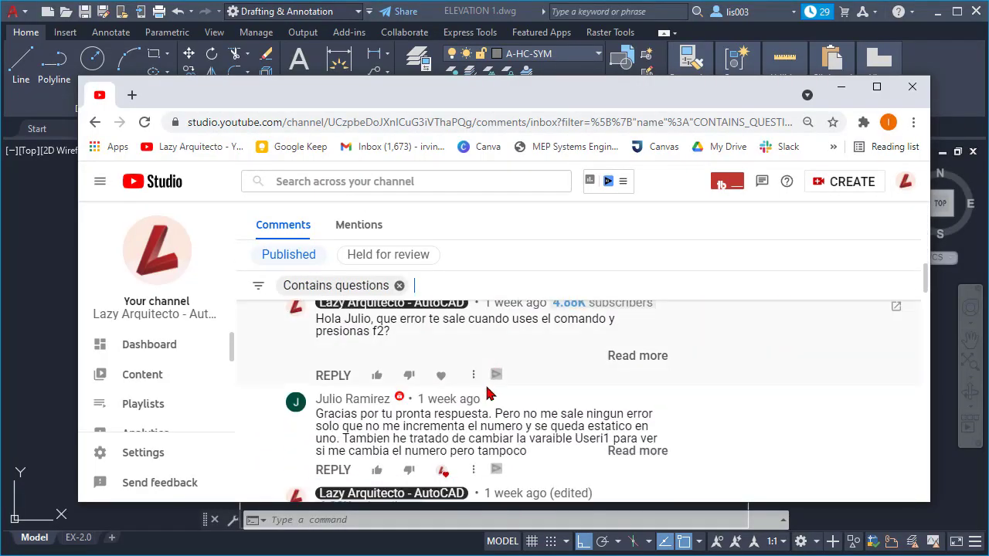
{"action": "scroll", "coordinate": [488, 394], "scroll_direction": "down", "scroll_amount": 3}
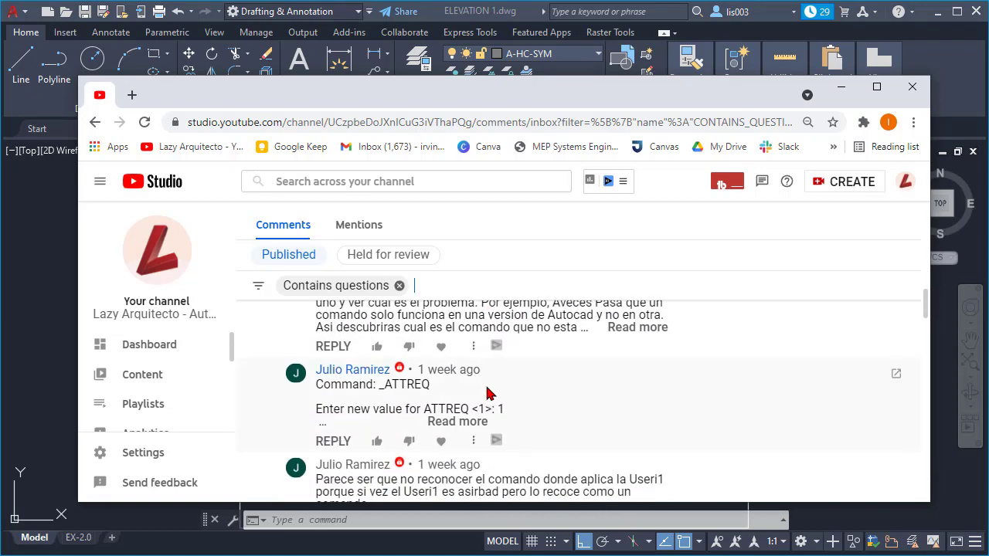
{"action": "scroll", "coordinate": [486, 394], "scroll_direction": "down", "scroll_amount": 1}
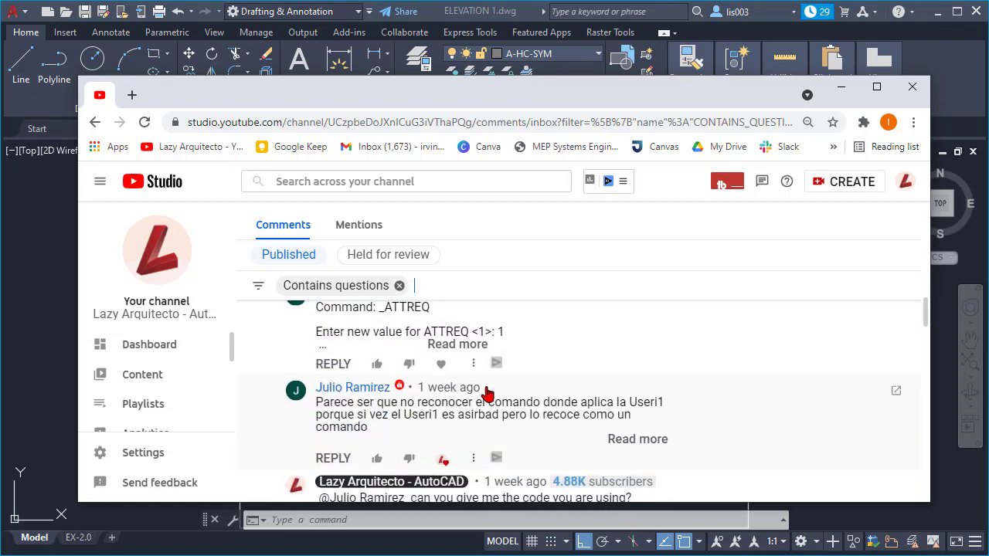
{"action": "scroll", "coordinate": [487, 394], "scroll_direction": "down", "scroll_amount": 2}
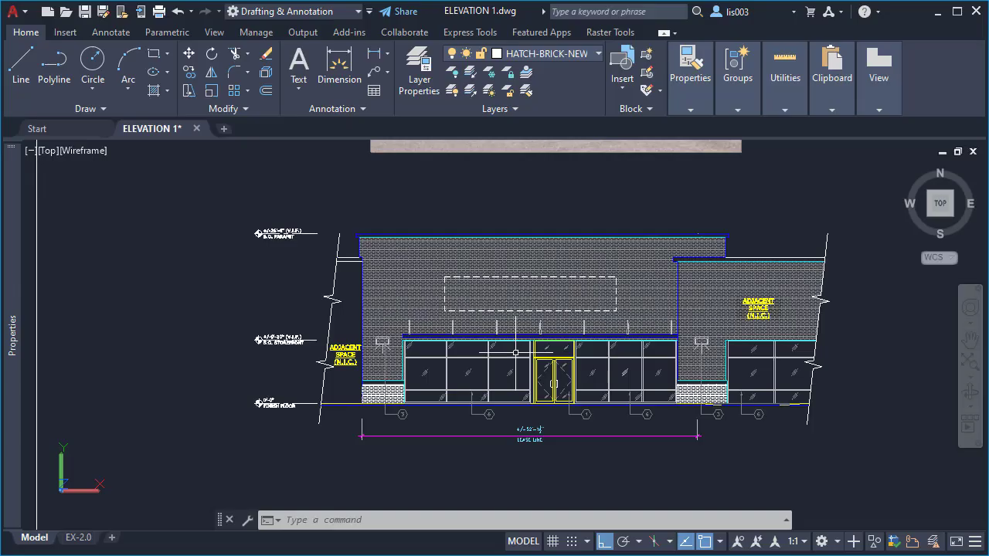
In the AutoCAD elevation drawing, enter the SELECTSIMILAR command name, then cancel out to an empty prompt
{"action": "middle_click_drag", "start_coordinate": [587, 410], "coordinate": [591, 423]}
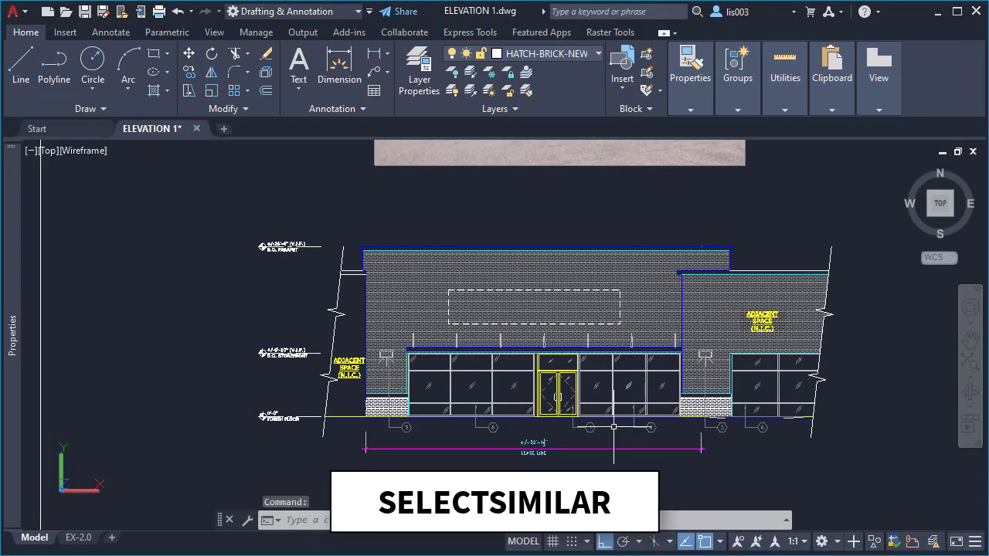
{"action": "type", "text": "SEle"}
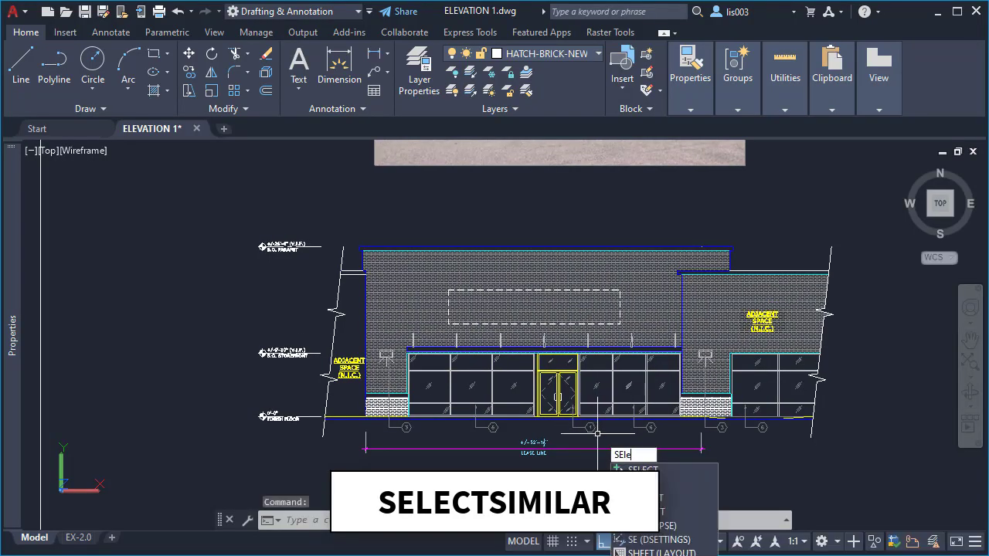
{"action": "type", "text": "ctsimila"}
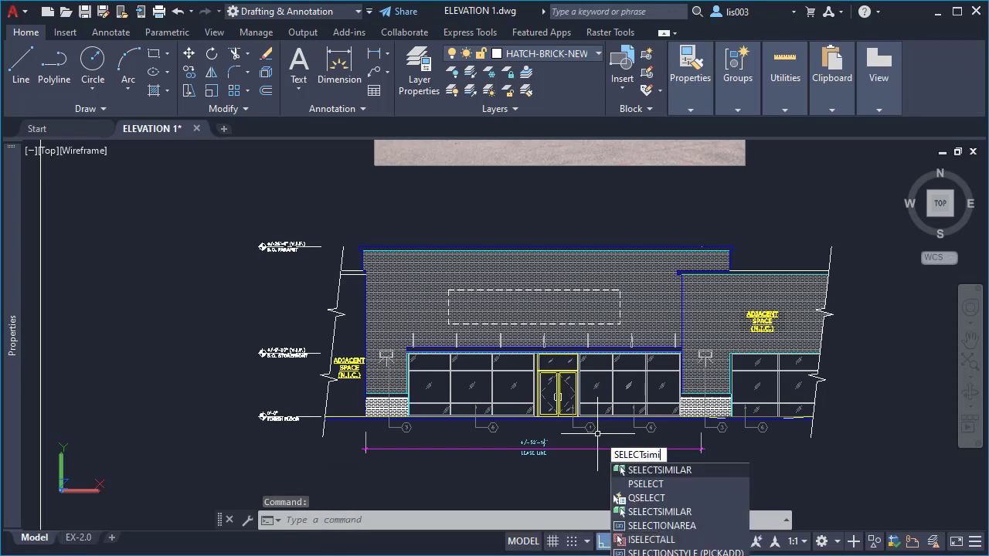
{"action": "type", "text": "r"}
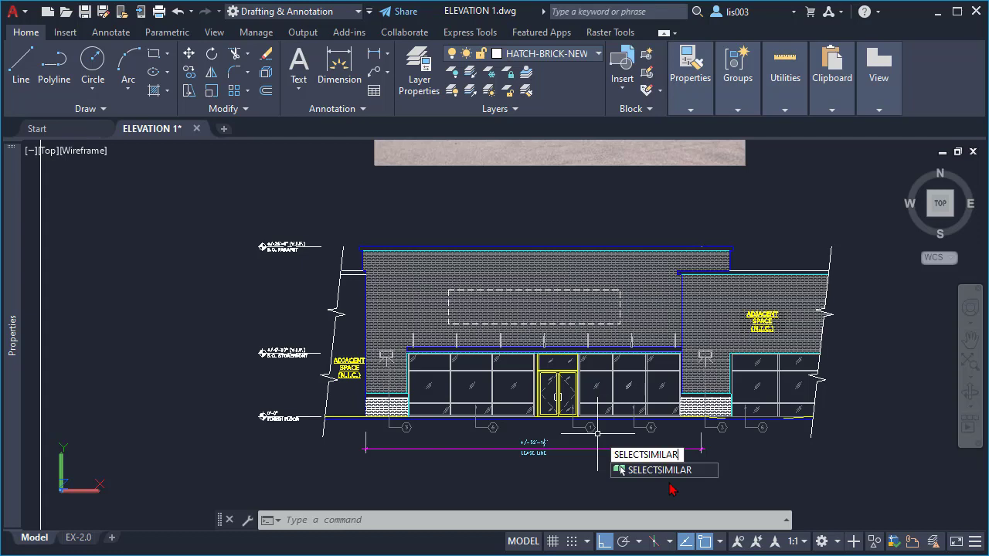
{"action": "left_click", "coordinate": [545, 224]}
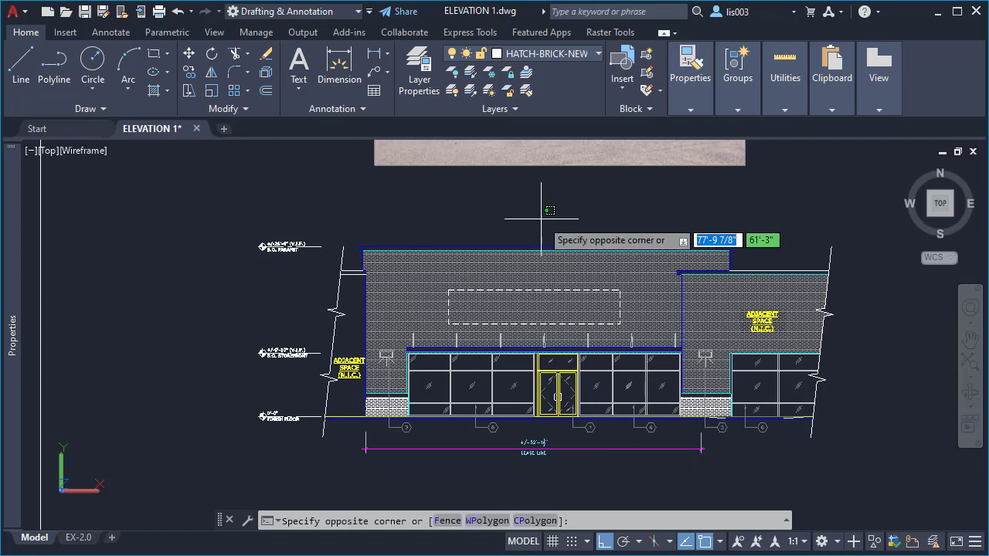
{"action": "key", "text": "Escape"}
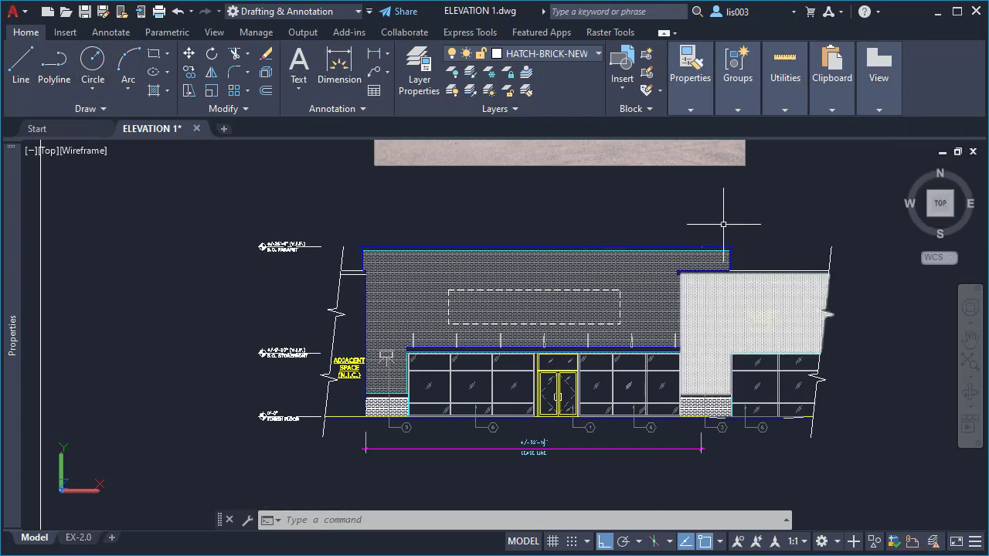
Bring up the command suggestions for SELECTsimi and dismiss them without running a command
{"action": "type", "text": "sE"}
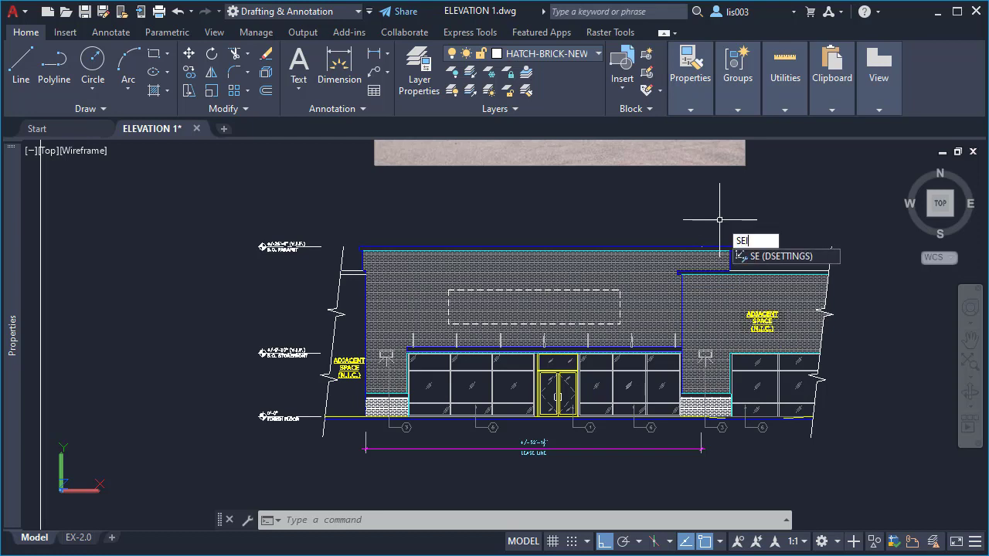
{"action": "type", "text": "lec"}
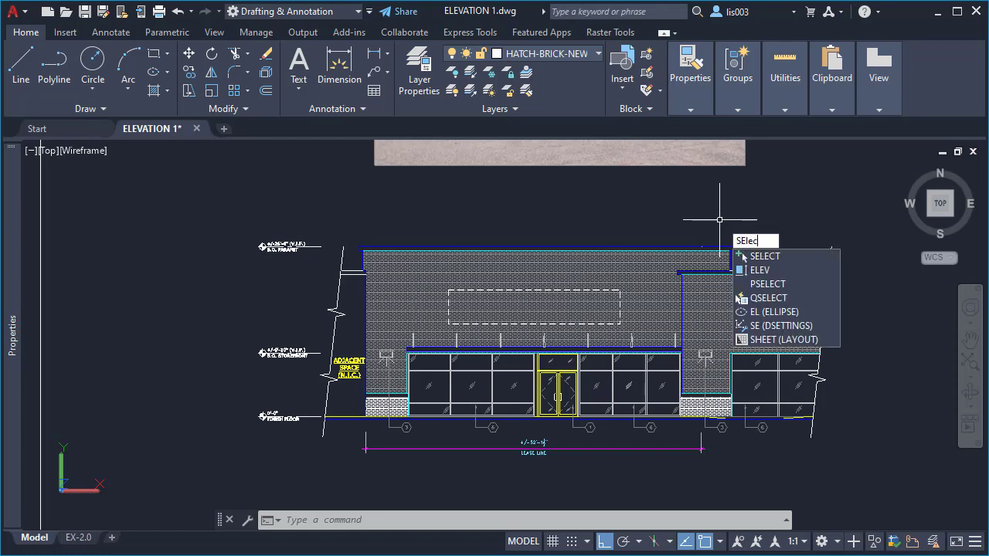
{"action": "type", "text": "ts"}
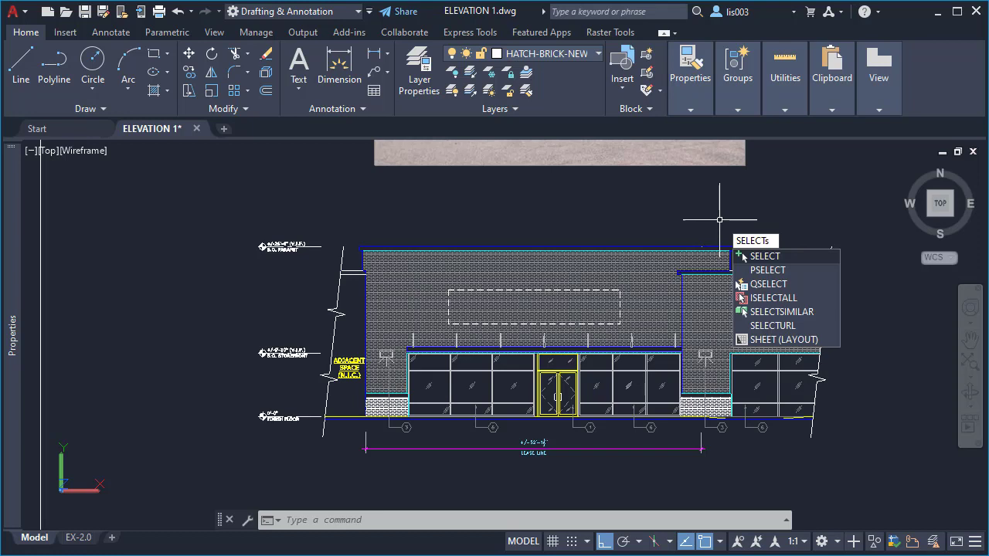
{"action": "type", "text": "i"}
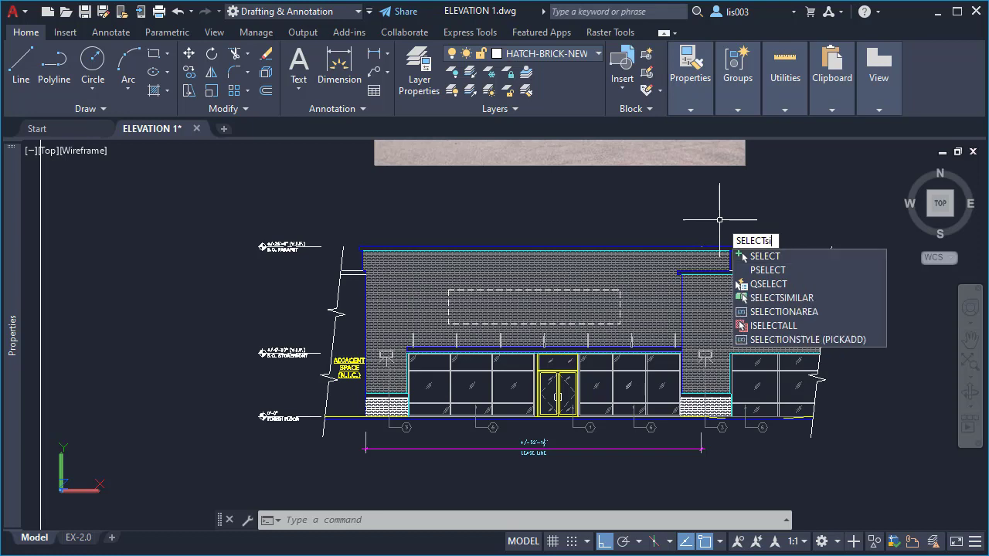
{"action": "type", "text": "mi"}
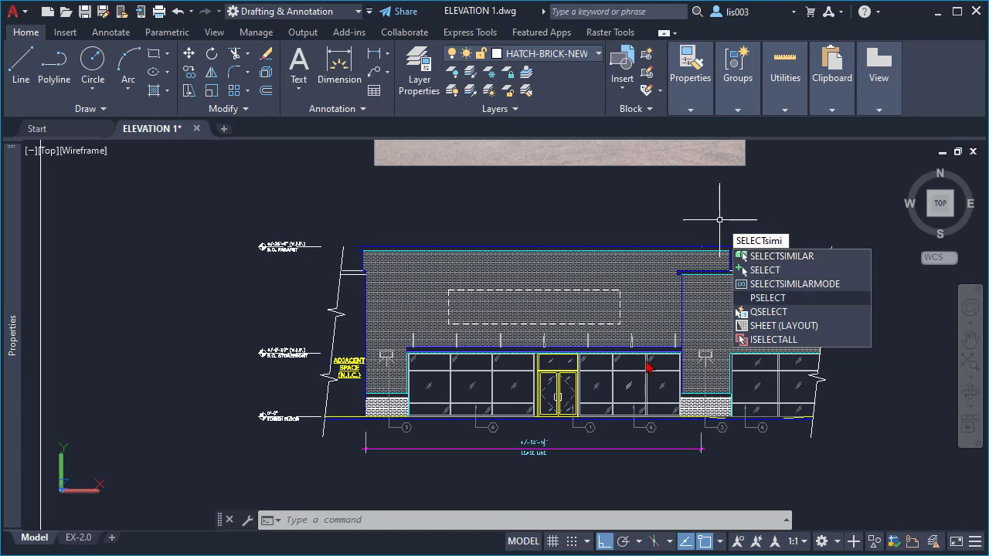
{"action": "key", "text": "Escape"}
{"action": "key", "text": "Escape"}
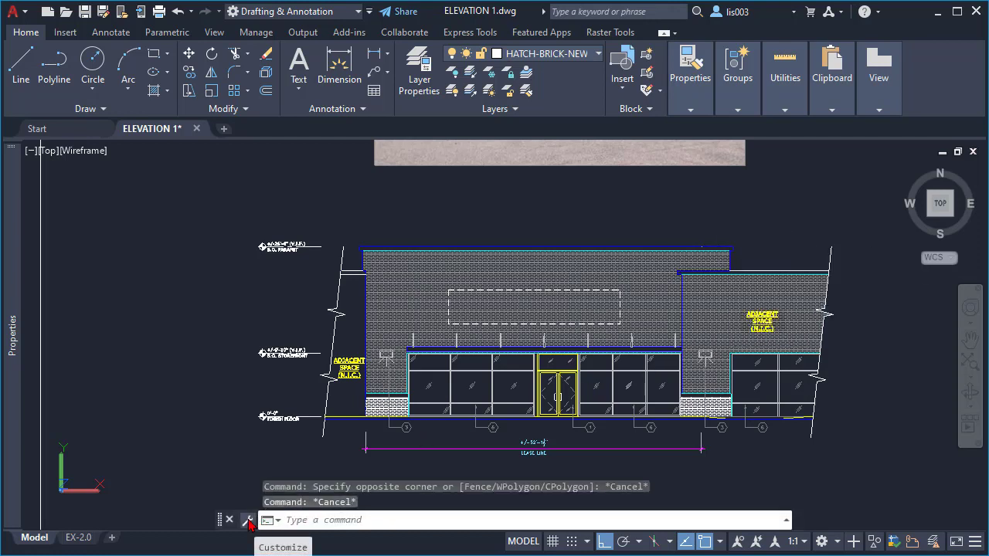
Turn on AutoComplete in the command line's input settings and test it with the letters SEL
{"action": "left_click", "coordinate": [248, 521]}
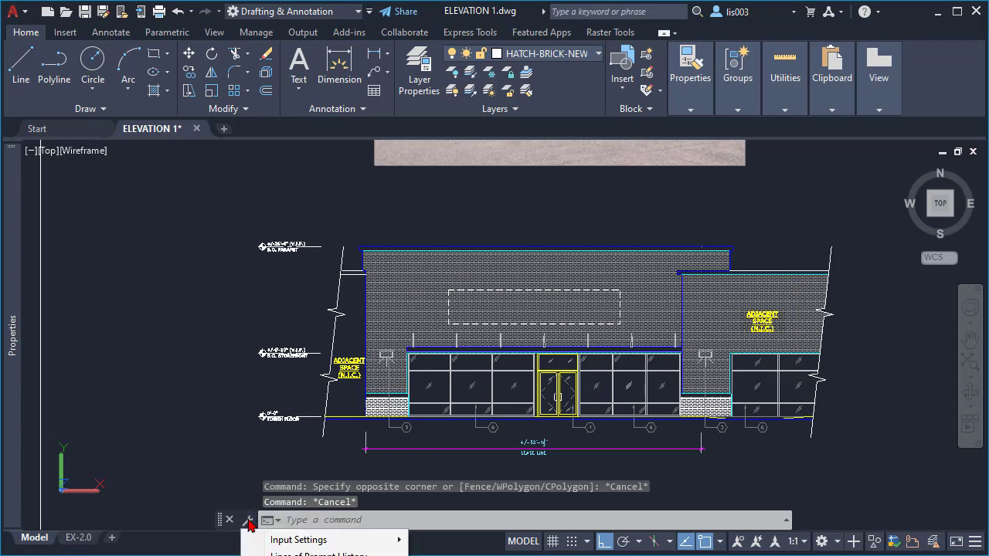
{"action": "mouse_move", "coordinate": [326, 541]}
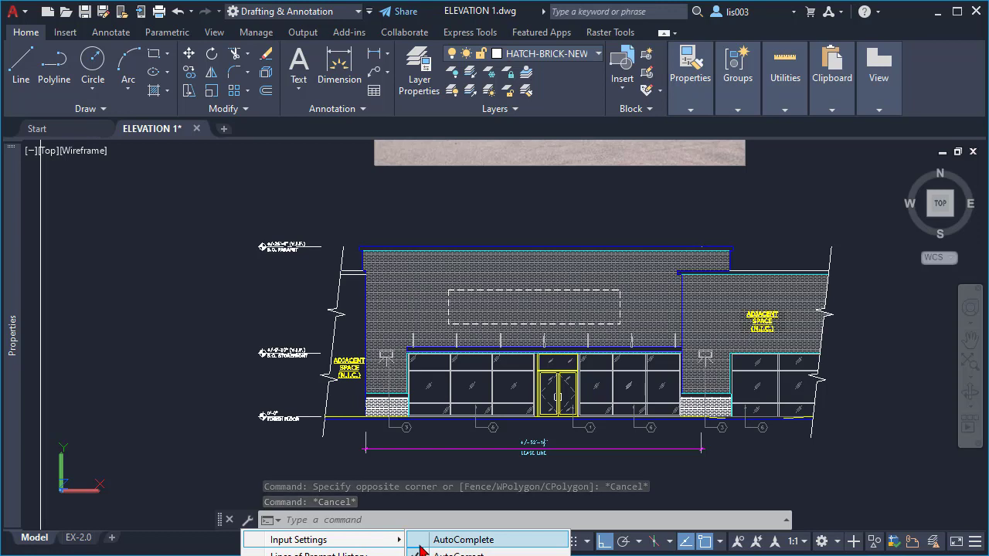
{"action": "left_click", "coordinate": [421, 541]}
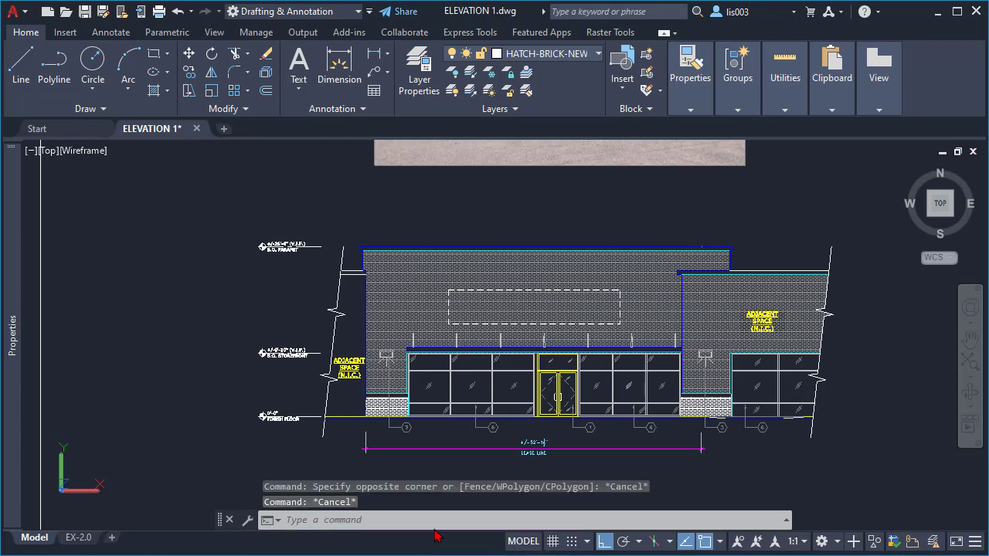
{"action": "type", "text": "SEL"}
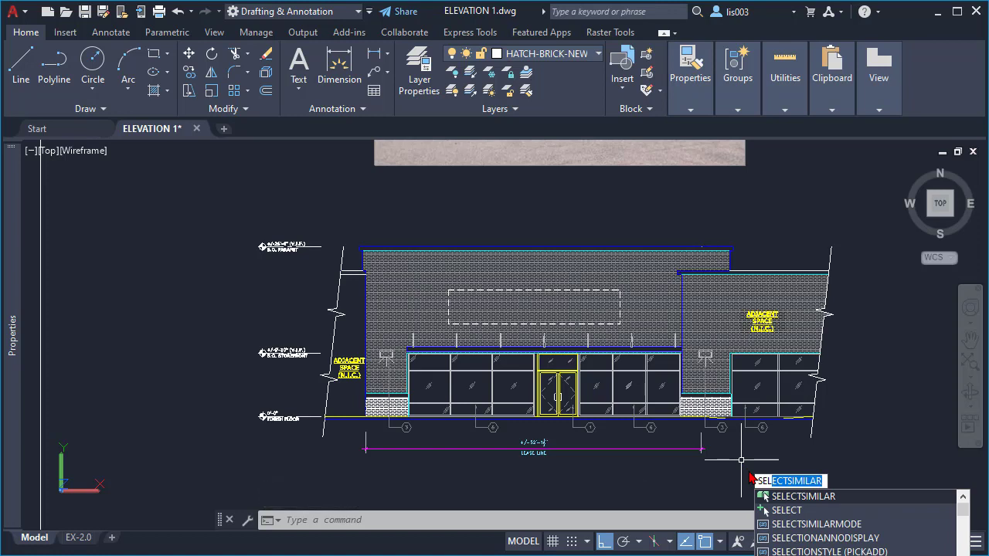
{"action": "key", "text": "Escape"}
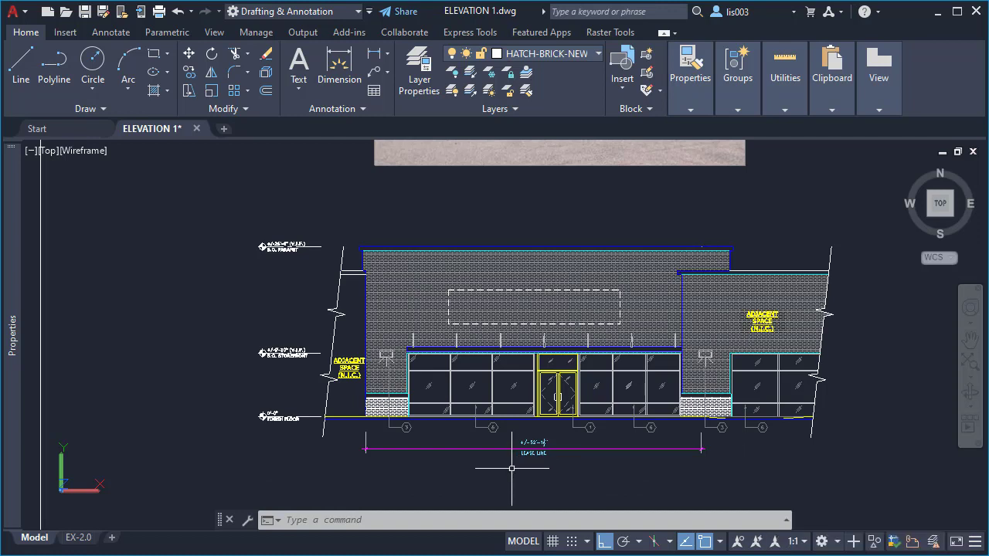
Use Select Similar on a keynote 6 leader below the storefront glazing to select all matching leaders, and clear the selection
{"action": "scroll", "coordinate": [393, 454], "scroll_direction": "up", "scroll_amount": 2}
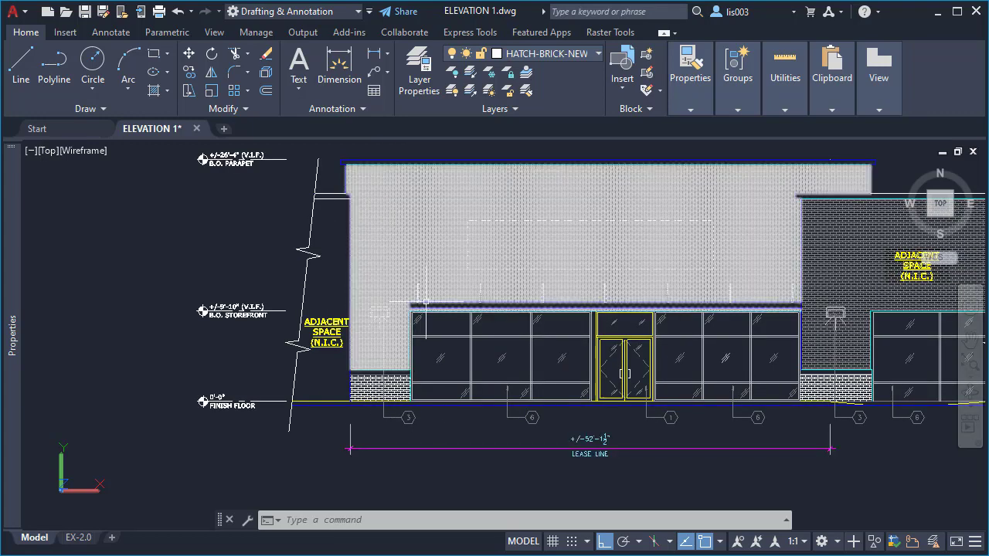
{"action": "left_click", "coordinate": [532, 418]}
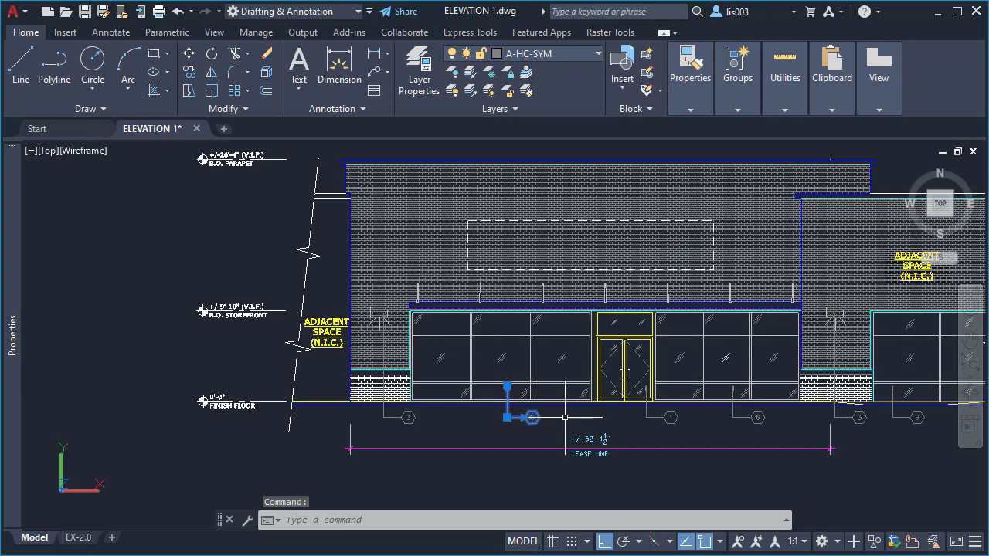
{"action": "right_click", "coordinate": [565, 417]}
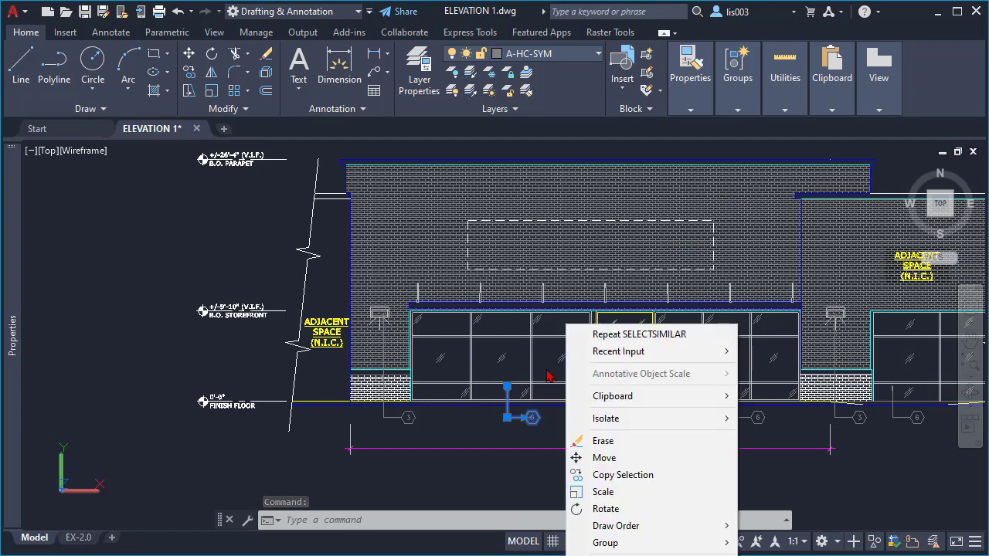
{"action": "right_click", "coordinate": [592, 160]}
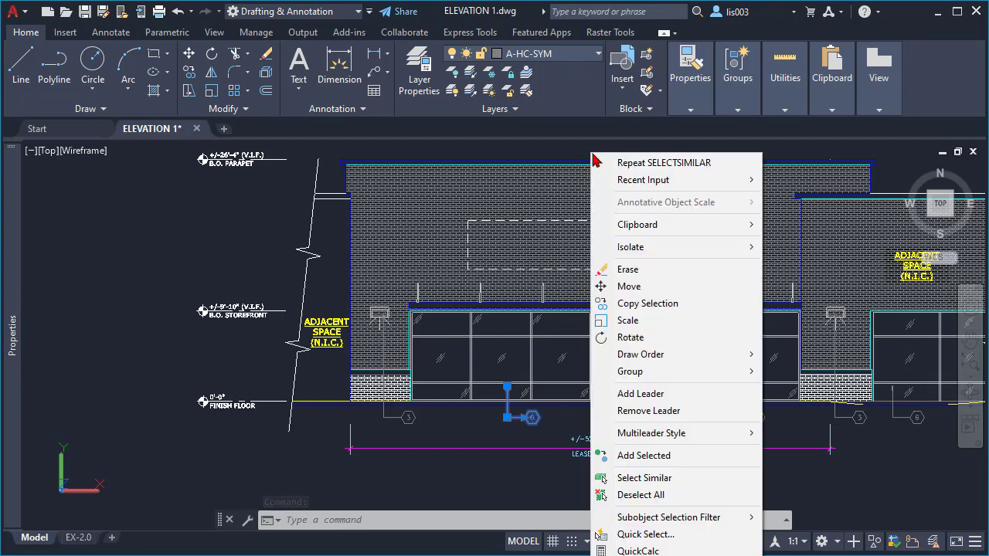
{"action": "left_click", "coordinate": [645, 478]}
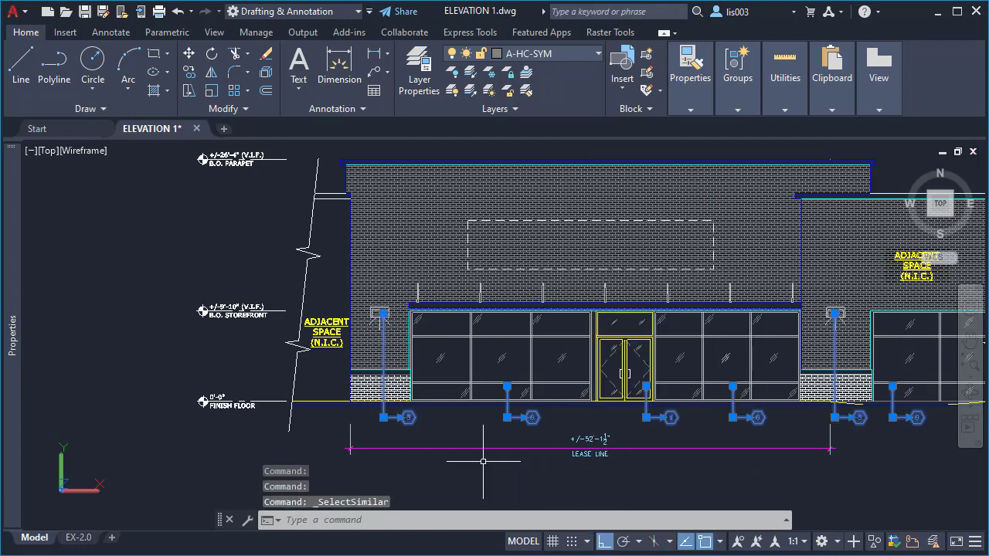
{"action": "scroll", "coordinate": [476, 462], "scroll_direction": "down", "scroll_amount": 2}
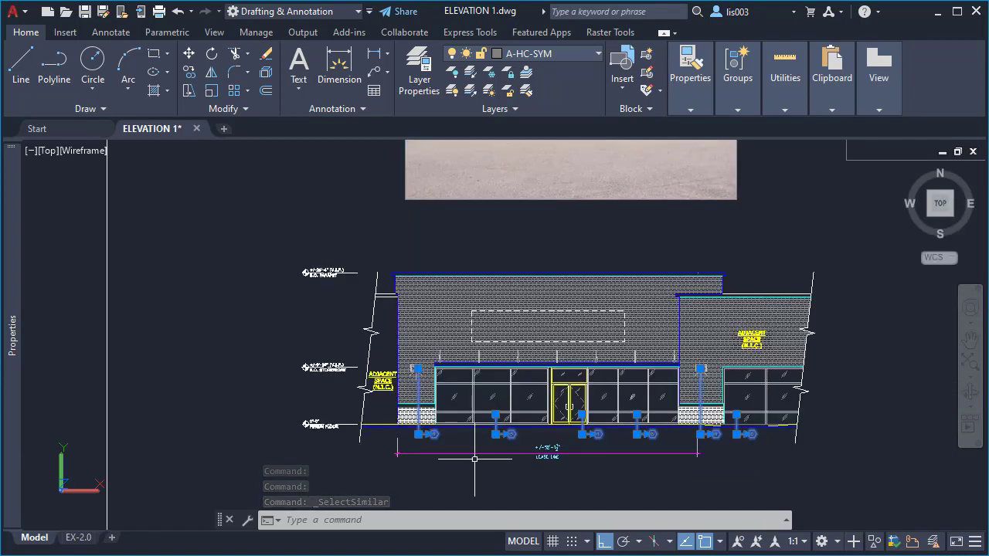
{"action": "key", "text": "Escape"}
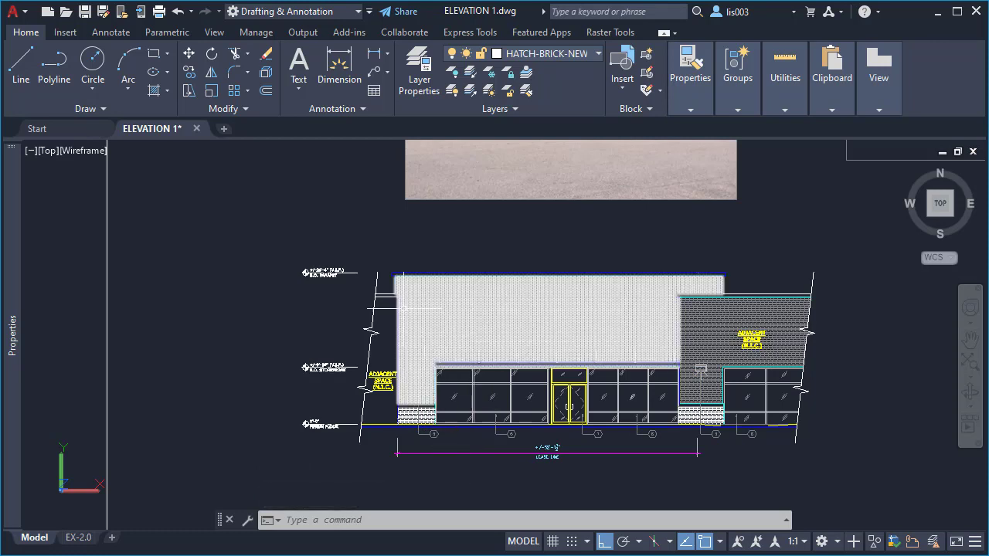
Use Select Similar on the large brick hatch of the main facade to select all matching hatches
{"action": "scroll", "coordinate": [410, 308], "scroll_direction": "up", "scroll_amount": 1}
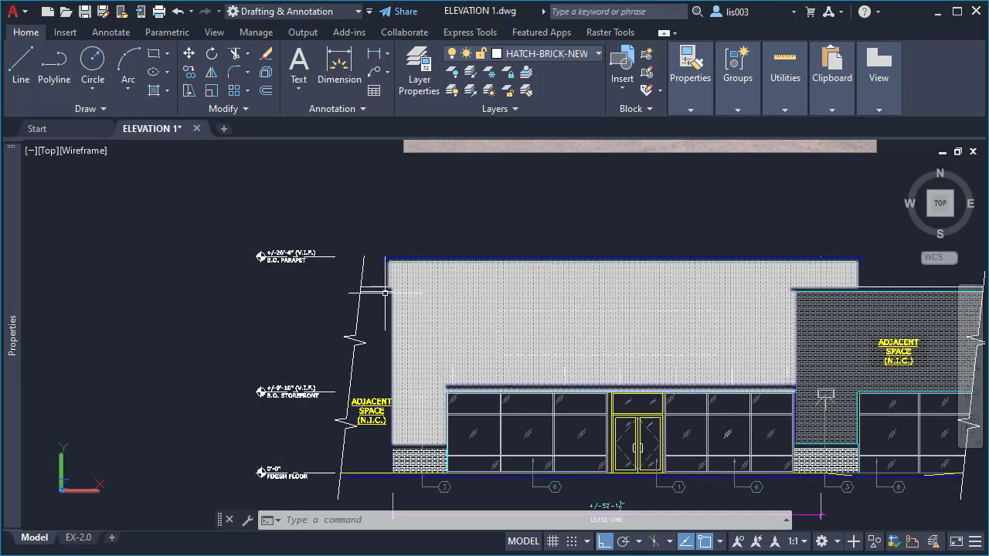
{"action": "left_click", "coordinate": [419, 276]}
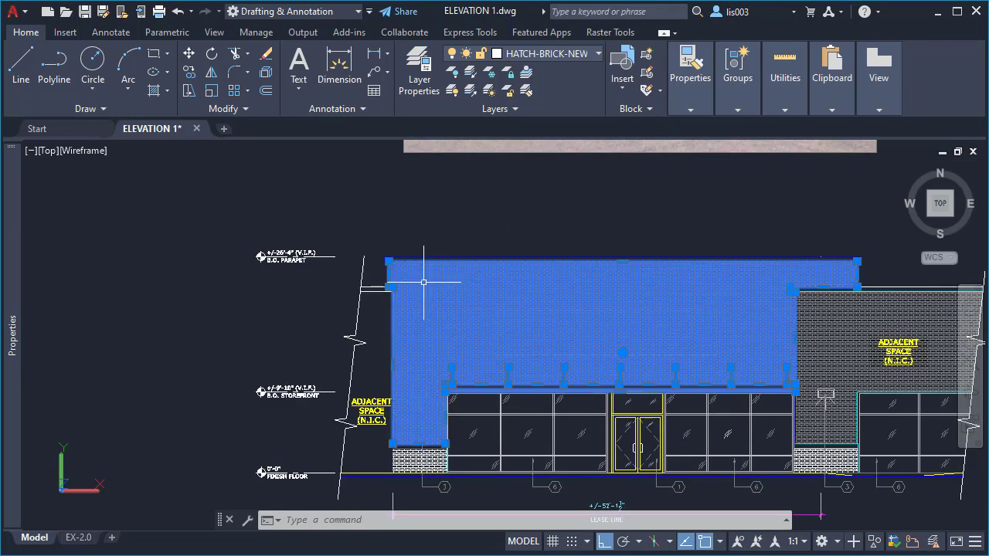
{"action": "right_click", "coordinate": [440, 200]}
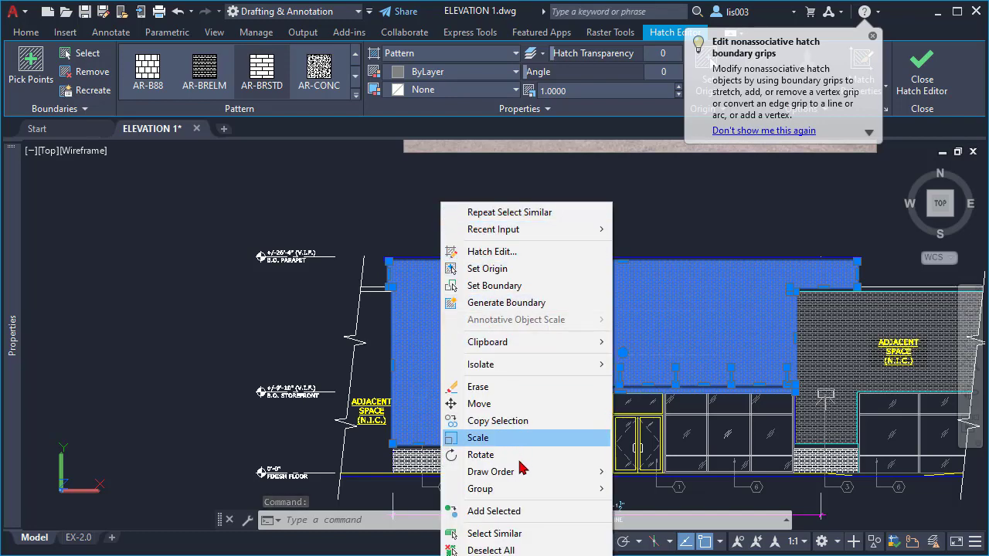
{"action": "left_click", "coordinate": [515, 538]}
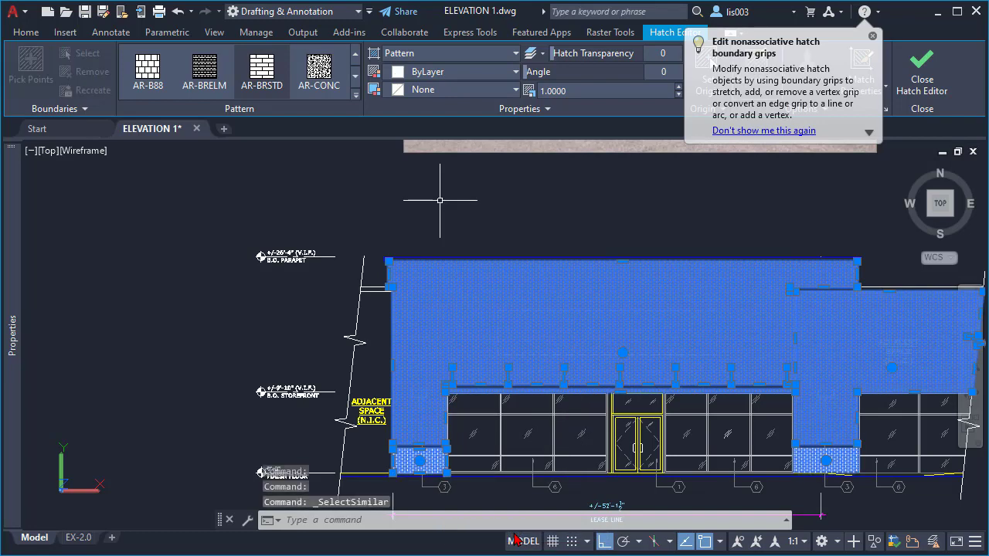
{"action": "middle_click_drag", "start_coordinate": [529, 291], "coordinate": [435, 281]}
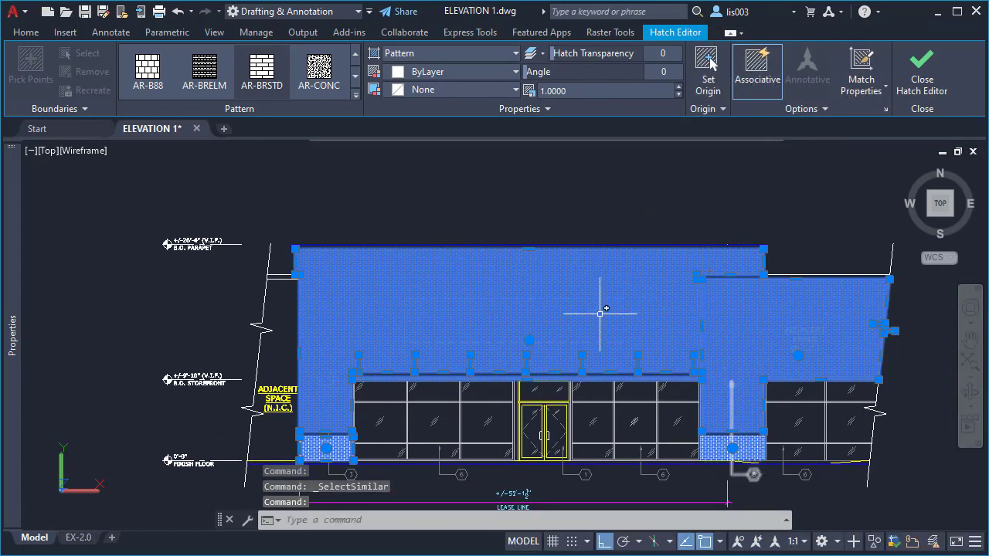
Examine the selected brick hatches where the upper wall meets the brick base, check their layer property, and clear the selection
{"action": "scroll", "coordinate": [305, 487], "scroll_direction": "up", "scroll_amount": 2}
{"action": "scroll", "coordinate": [317, 432], "scroll_direction": "up", "scroll_amount": 8}
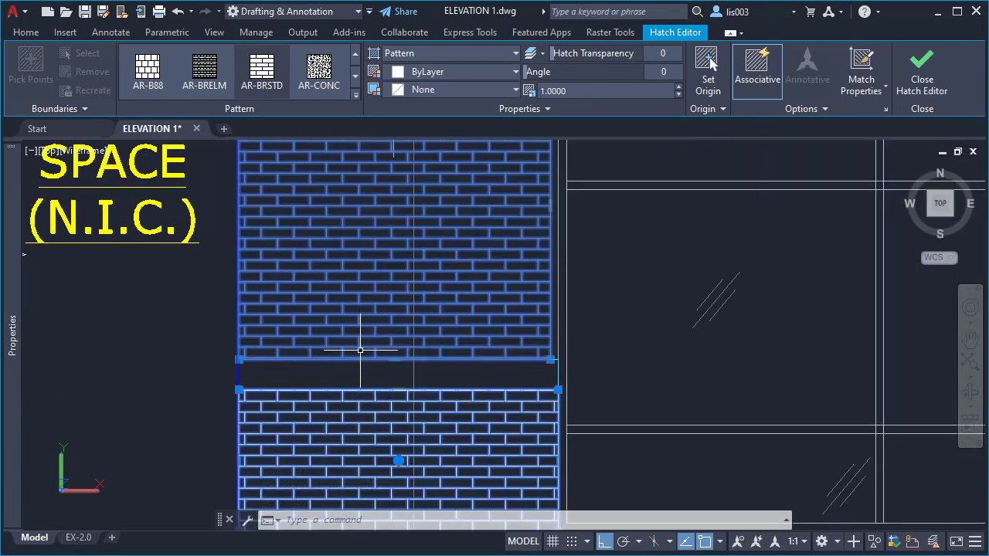
{"action": "scroll", "coordinate": [360, 347], "scroll_direction": "down", "scroll_amount": 2}
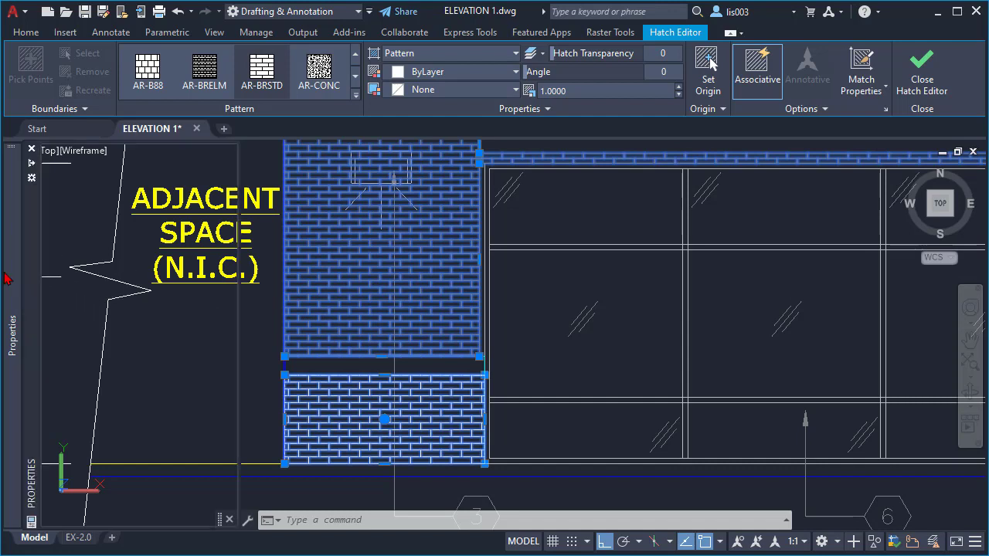
{"action": "mouse_move", "coordinate": [6, 278]}
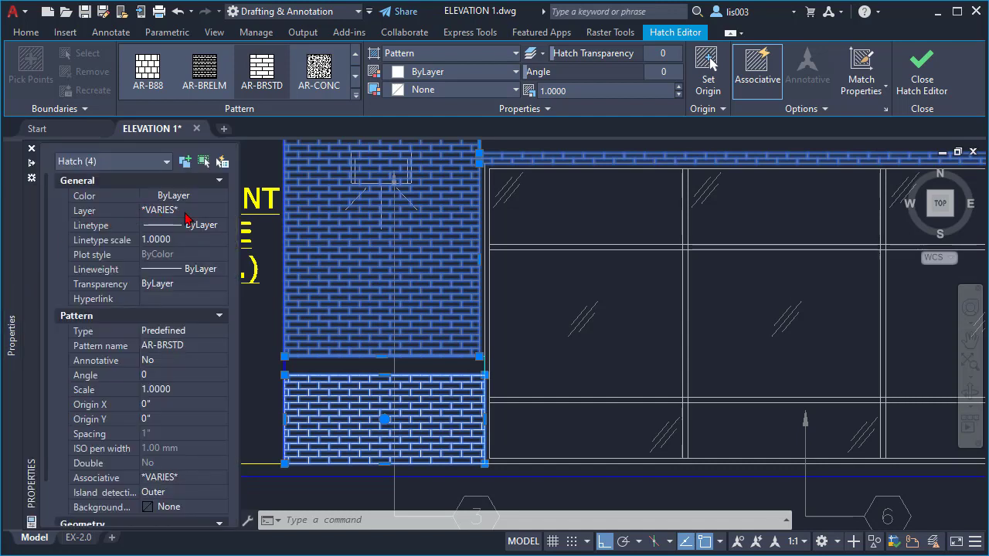
{"action": "key", "text": "Escape"}
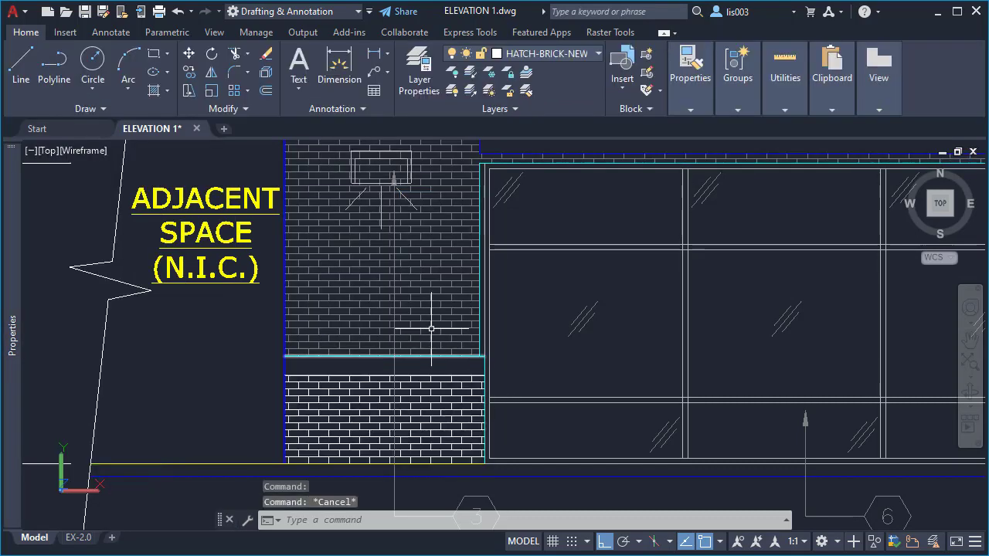
Check which layer the upper wall's brick hatch and the brick base's hatch are each on, leaving nothing selected
{"action": "left_click", "coordinate": [433, 316]}
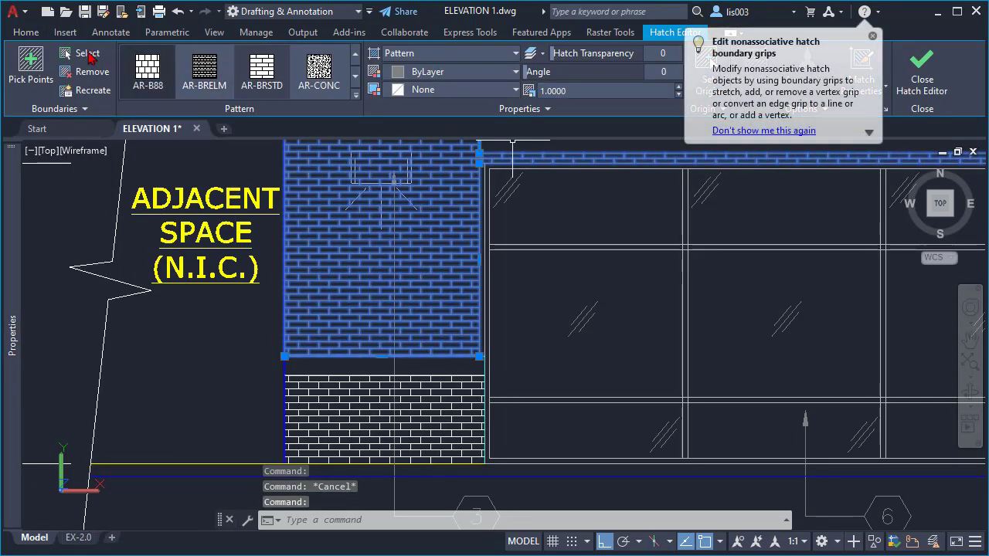
{"action": "left_click", "coordinate": [25, 32]}
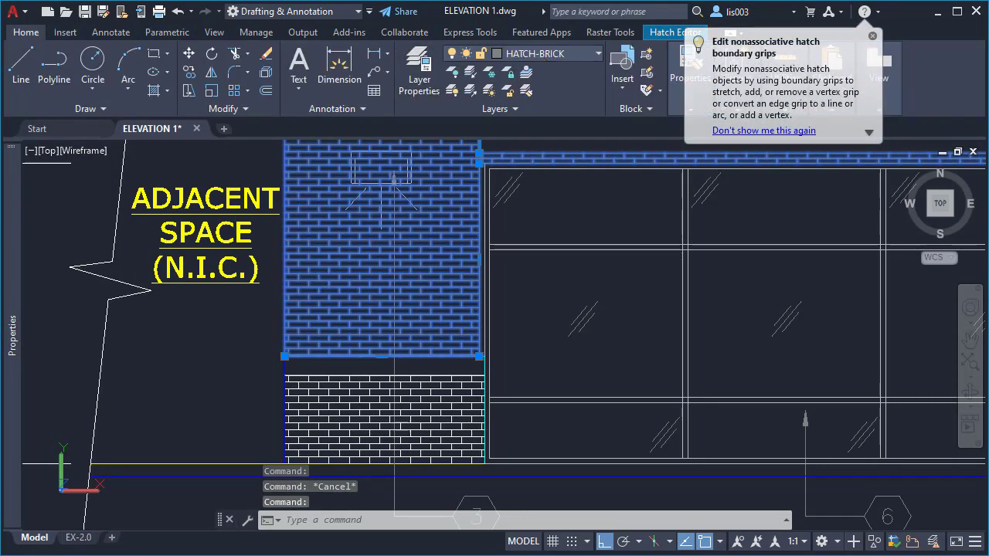
{"action": "key", "text": "Escape"}
{"action": "left_click", "coordinate": [387, 417]}
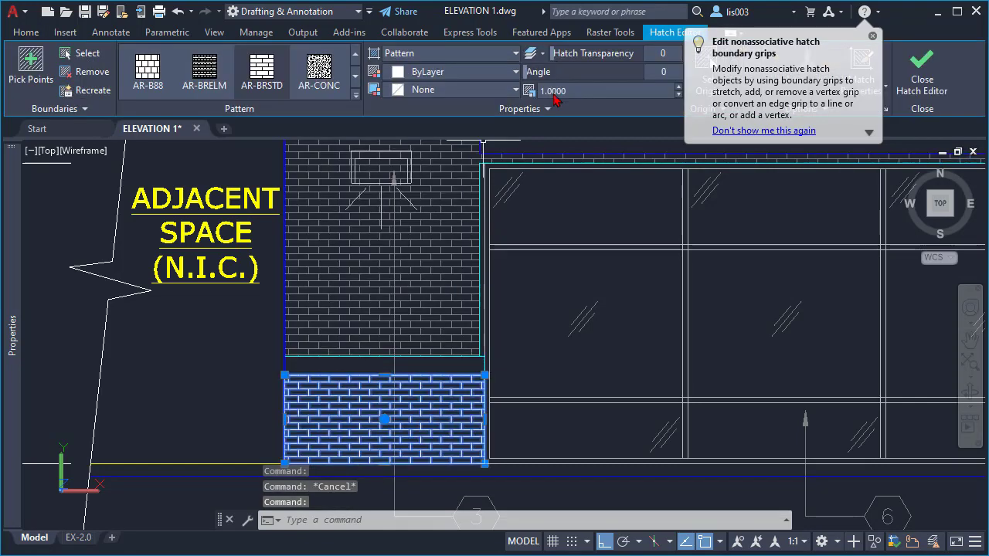
{"action": "left_click", "coordinate": [26, 32]}
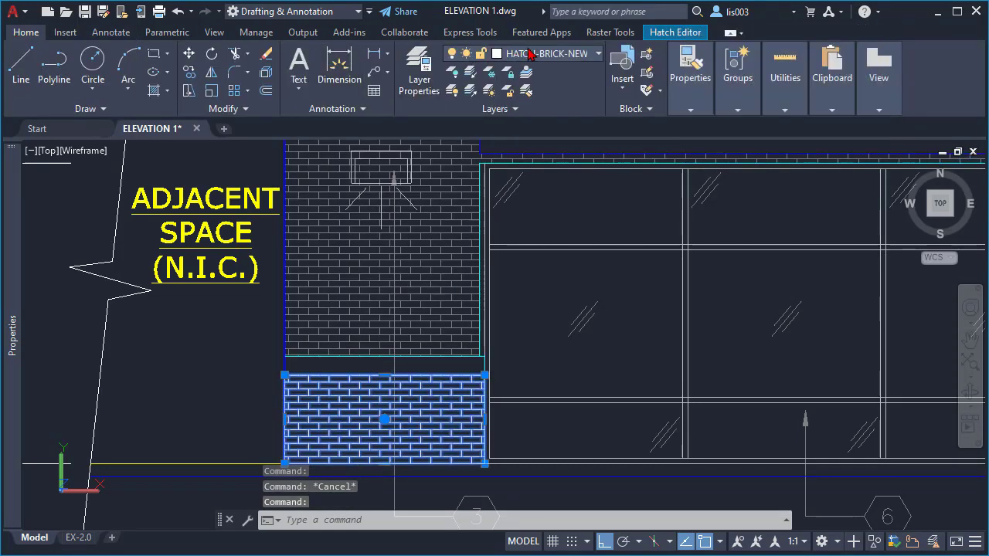
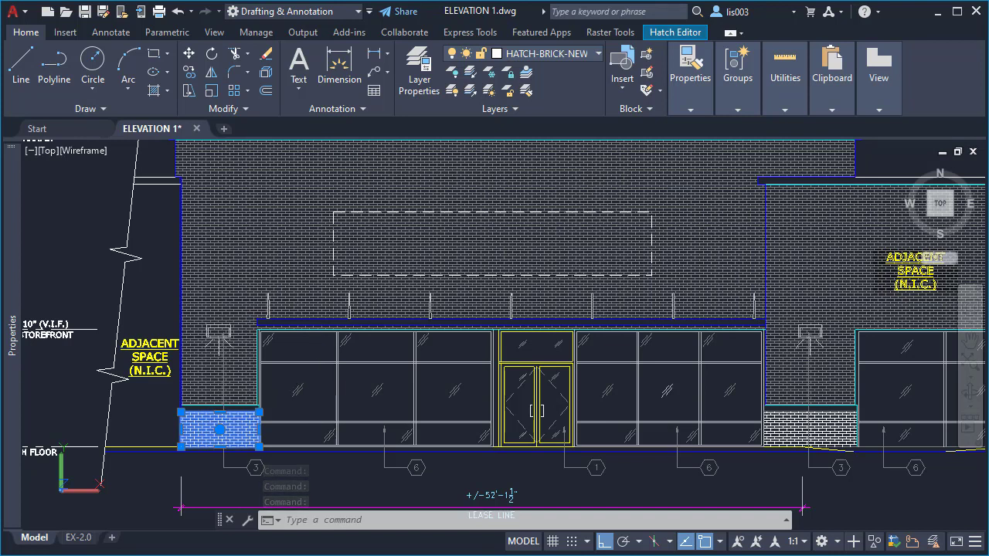
{"action": "key", "text": "Escape"}
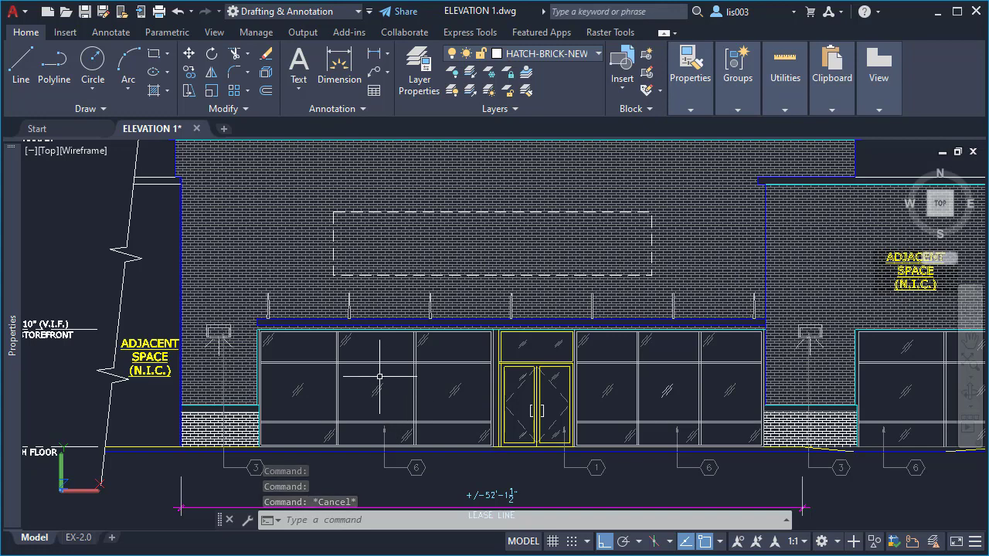
{"action": "left_click", "coordinate": [298, 240]}
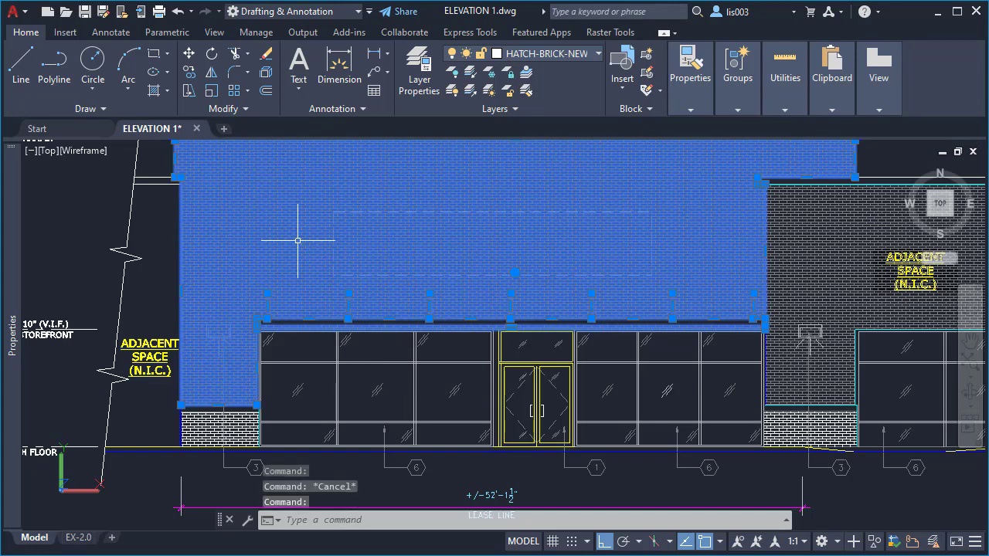
{"action": "key", "text": "Escape"}
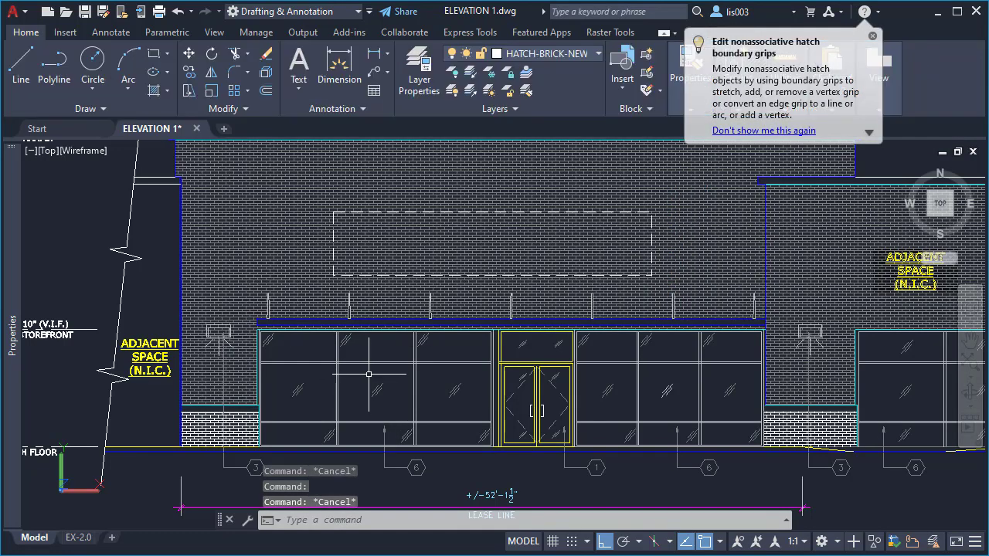
Run SELECTSIMILAR and turn on Layer as a matching criterion in its settings, alongside Name
{"action": "type", "text": "SELECTSIMILAR"}
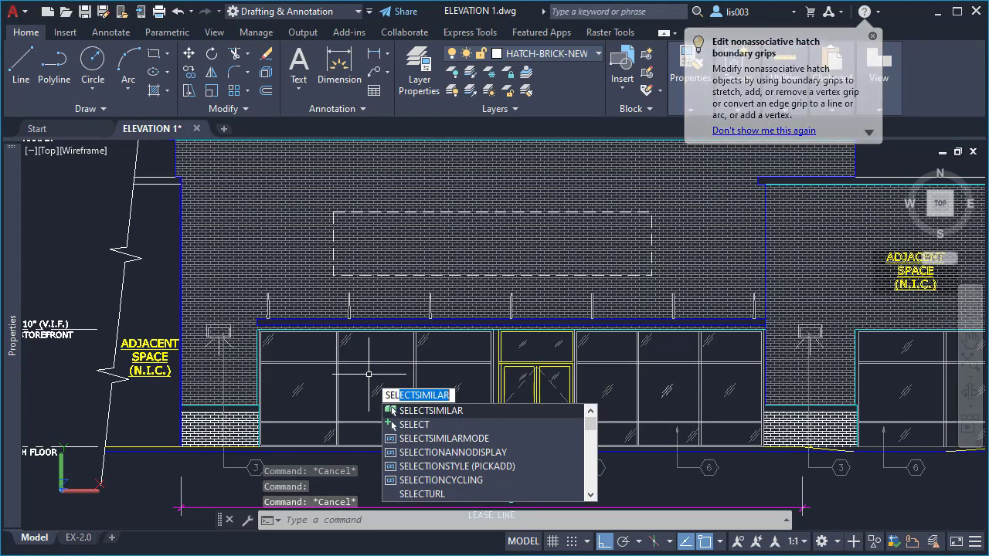
{"action": "key", "text": "Return"}
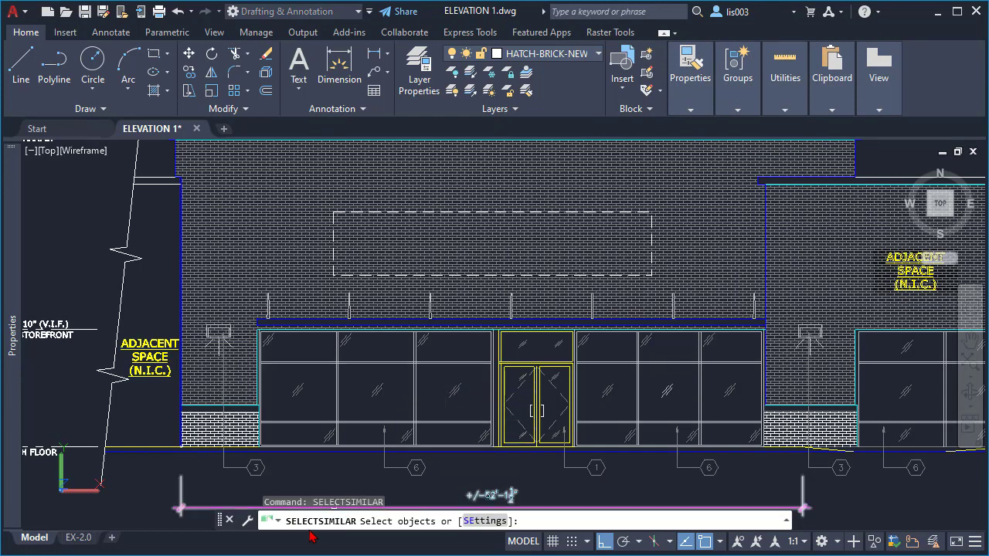
{"action": "left_click", "coordinate": [483, 528]}
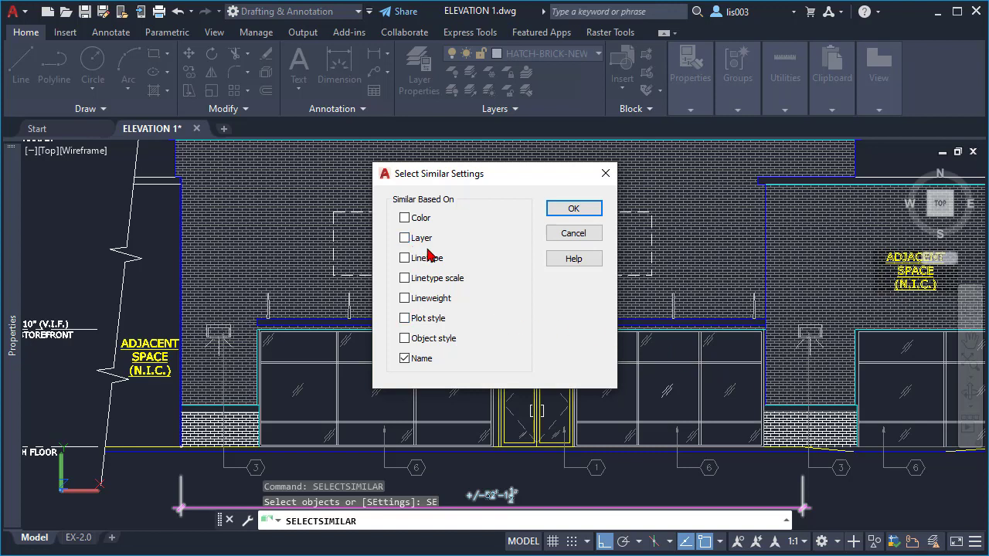
{"action": "left_click", "coordinate": [404, 239]}
{"action": "left_click", "coordinate": [573, 209]}
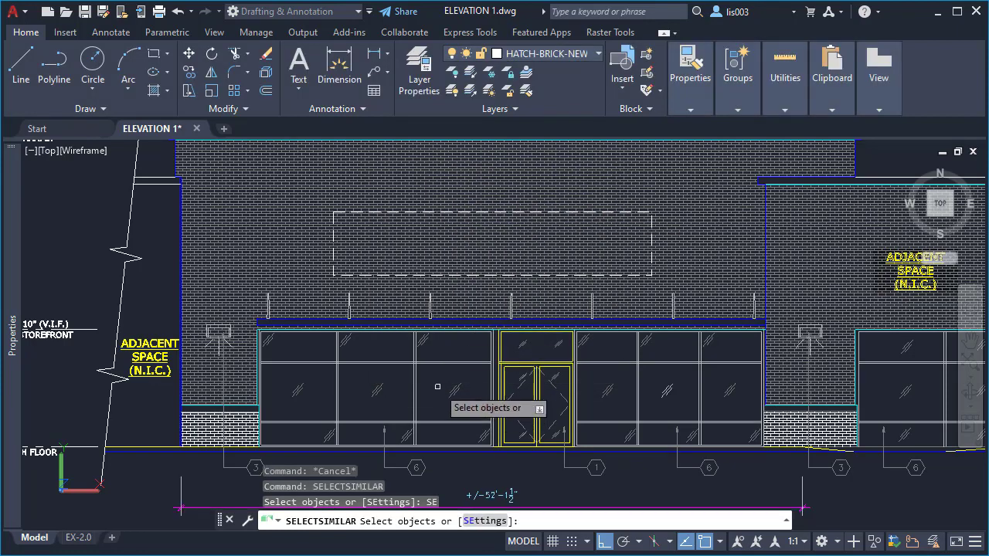
Select all hatches matching the main facade's upper brick hatch, check their layer against the brick base, and clear the selection
{"action": "left_click", "coordinate": [243, 247]}
{"action": "left_click", "coordinate": [243, 246]}
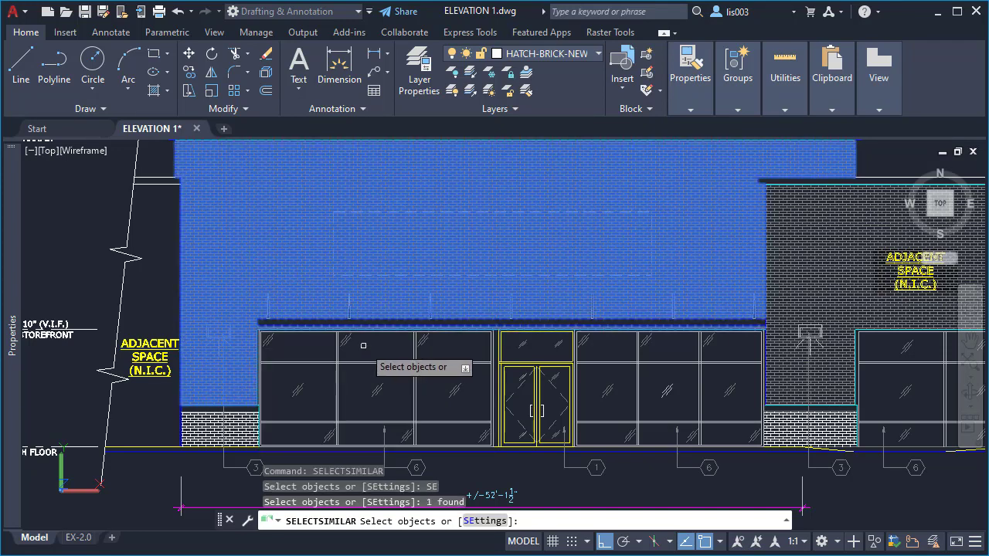
{"action": "key", "text": "Return"}
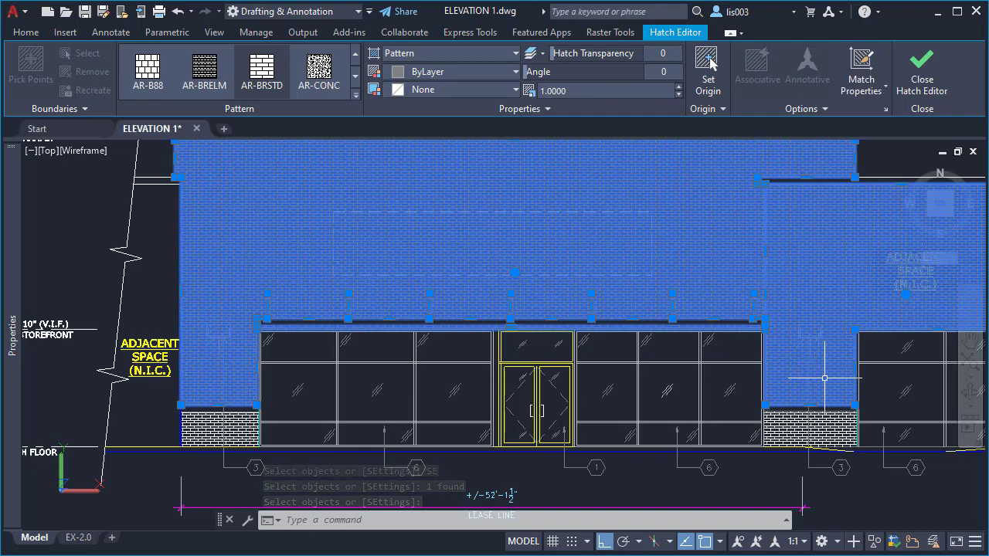
{"action": "left_click", "coordinate": [28, 34]}
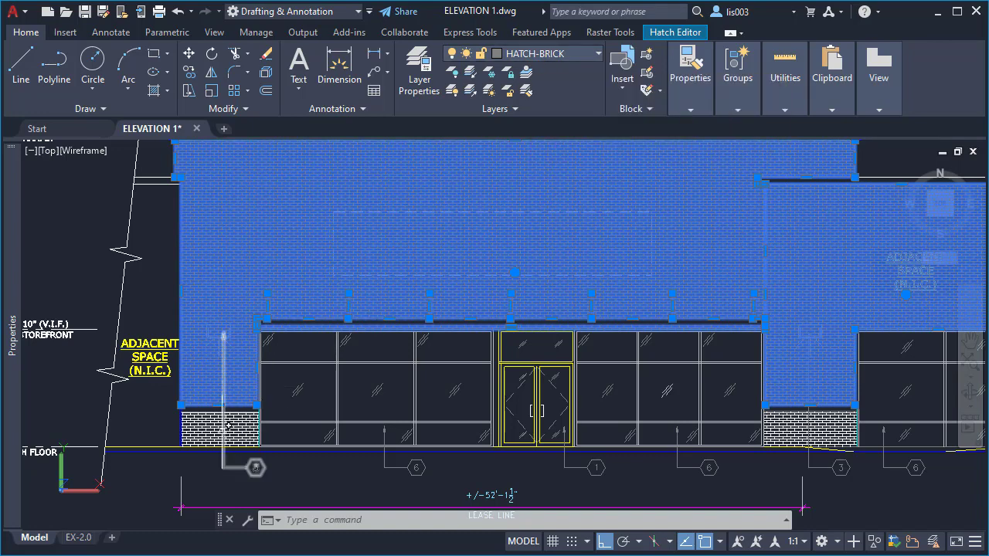
{"action": "scroll", "coordinate": [232, 334], "scroll_direction": "up", "scroll_amount": 8}
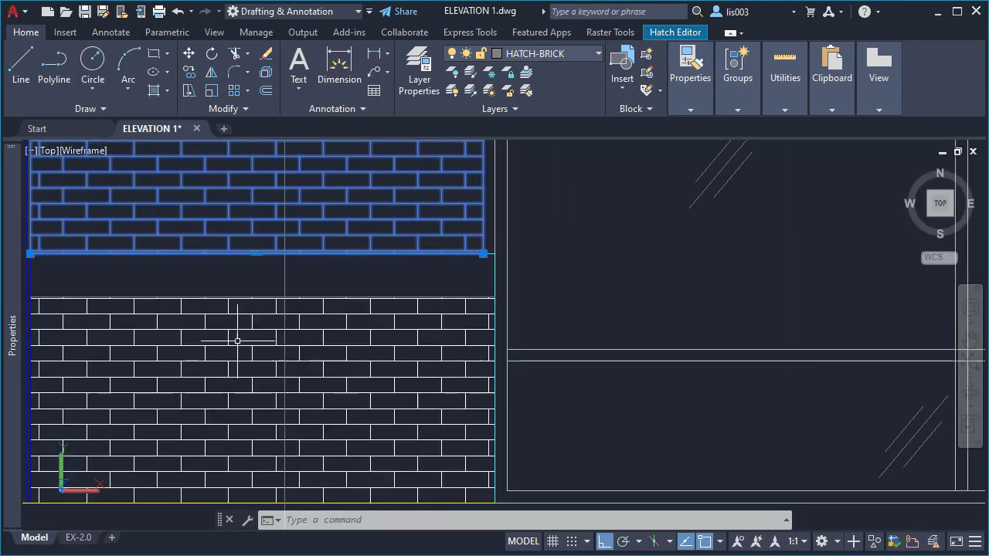
{"action": "scroll", "coordinate": [242, 352], "scroll_direction": "down", "scroll_amount": 8}
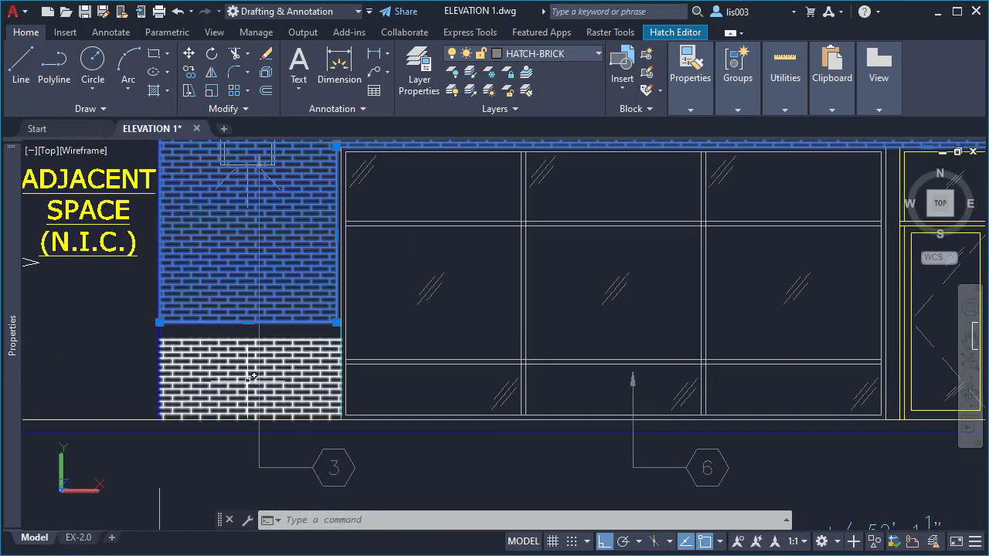
{"action": "key", "text": "Escape"}
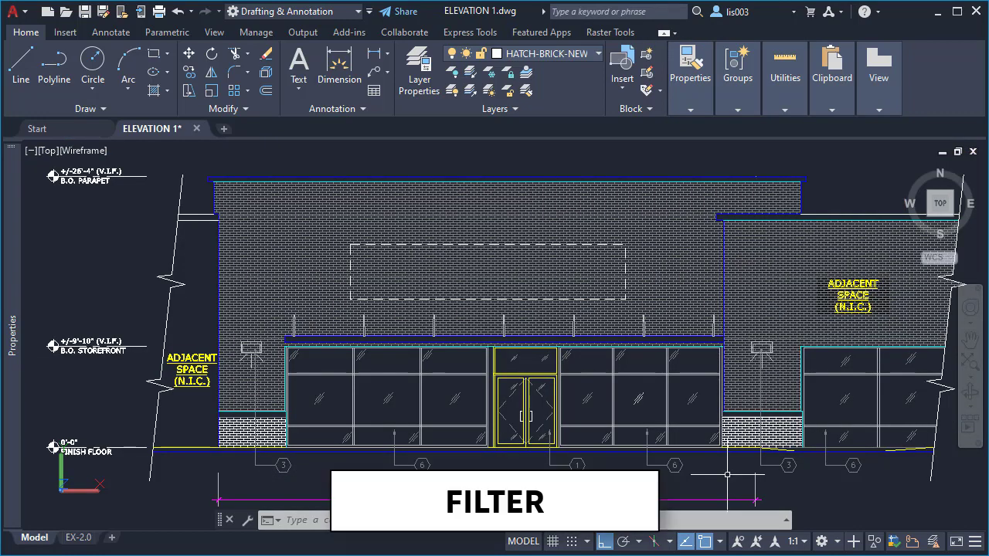
{"action": "type", "text": "FILTER"}
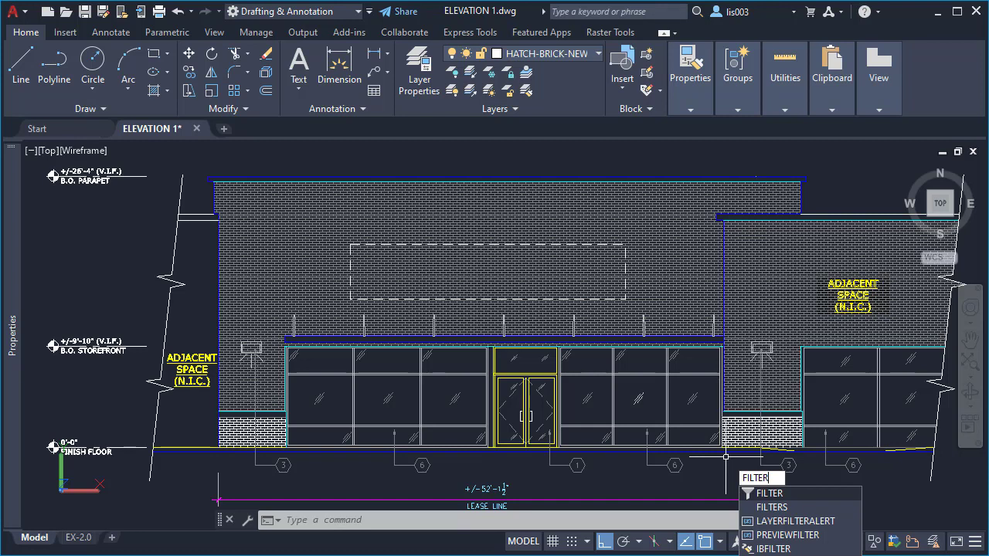
{"action": "key", "text": "Escape"}
{"action": "key", "text": "Escape"}
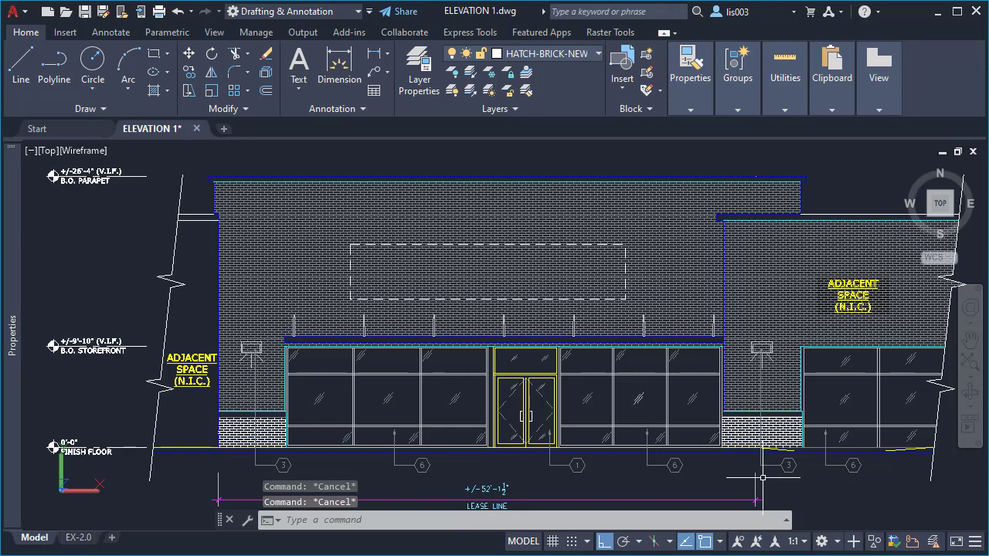
Start the FILTER command and choose Color as the property to filter by
{"action": "type", "text": "FI"}
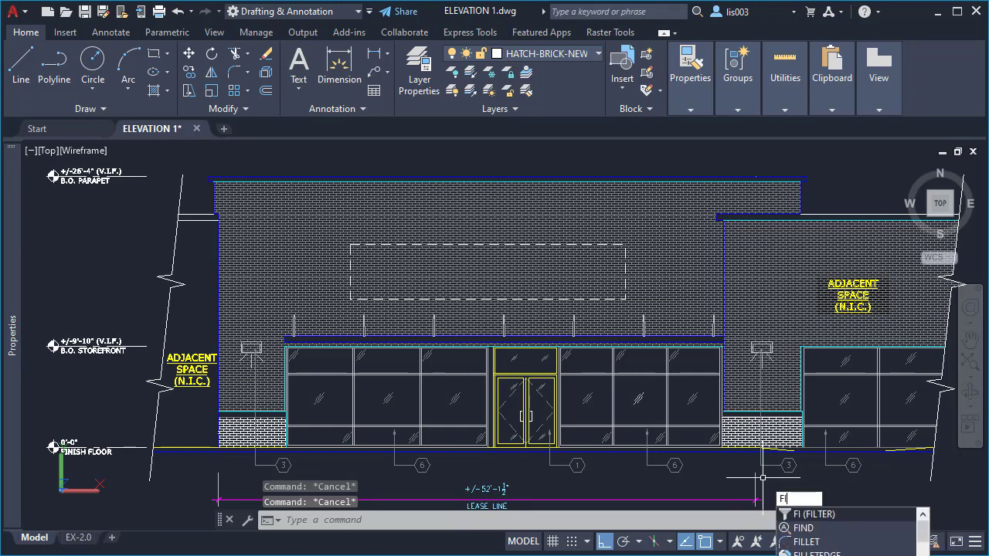
{"action": "key", "text": "Return"}
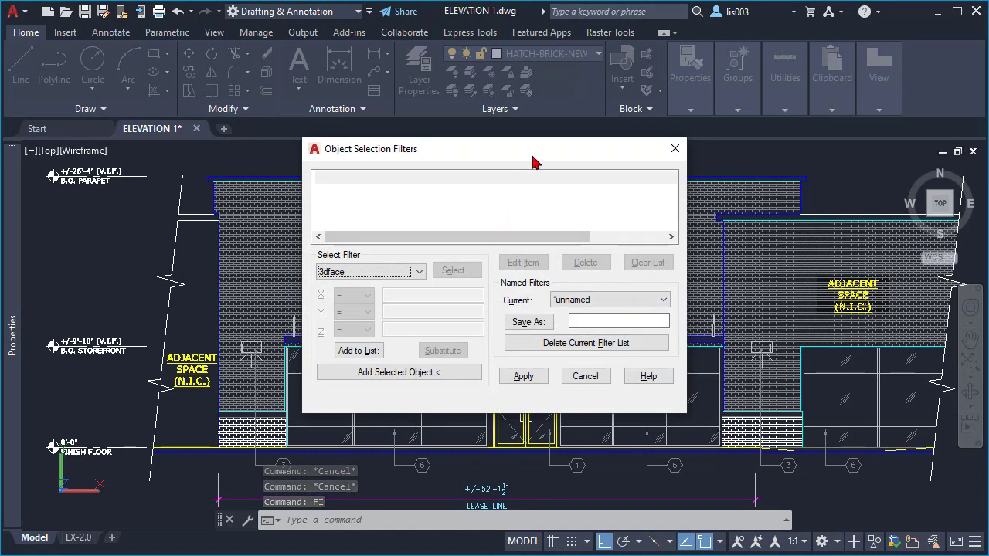
{"action": "left_click_drag", "start_coordinate": [535, 162], "coordinate": [550, 170]}
{"action": "left_click", "coordinate": [433, 278]}
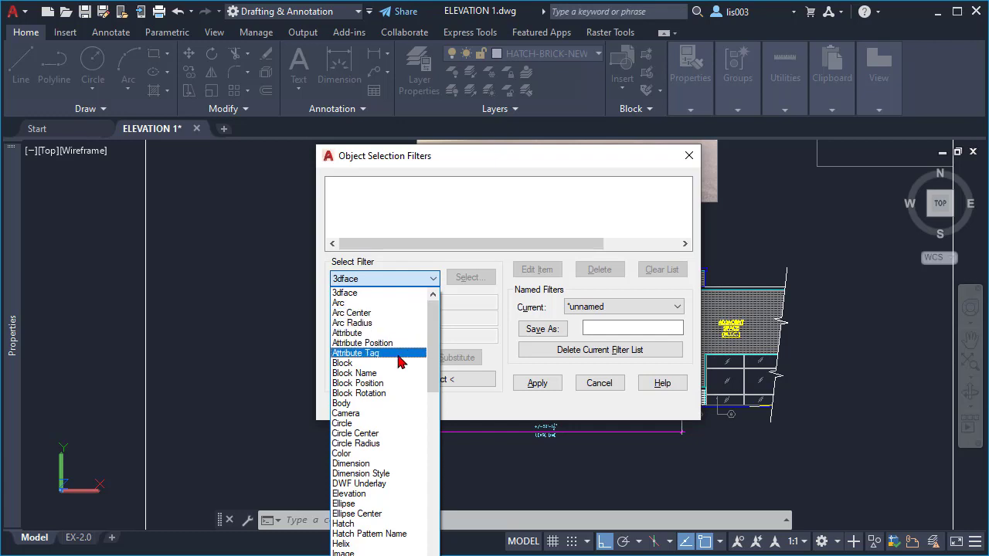
{"action": "key", "text": "c"}
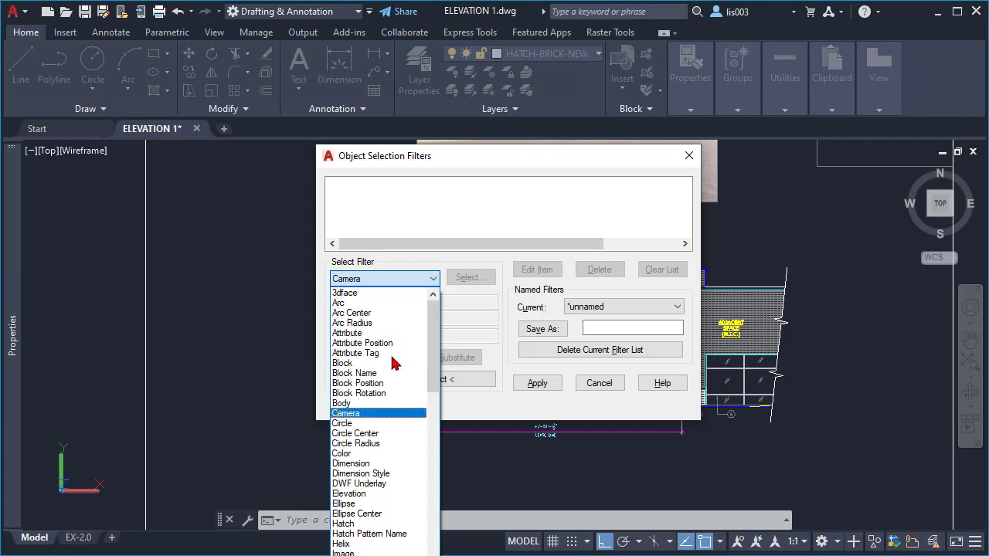
{"action": "key", "text": "c"}
{"action": "key", "text": "c"}
{"action": "key", "text": "c"}
{"action": "key", "text": "c"}
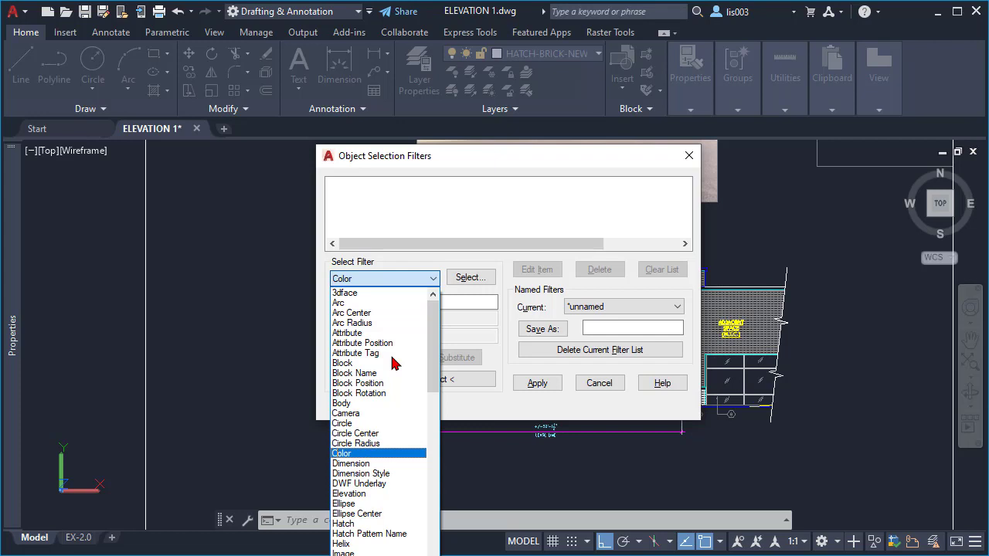
{"action": "left_click", "coordinate": [370, 462]}
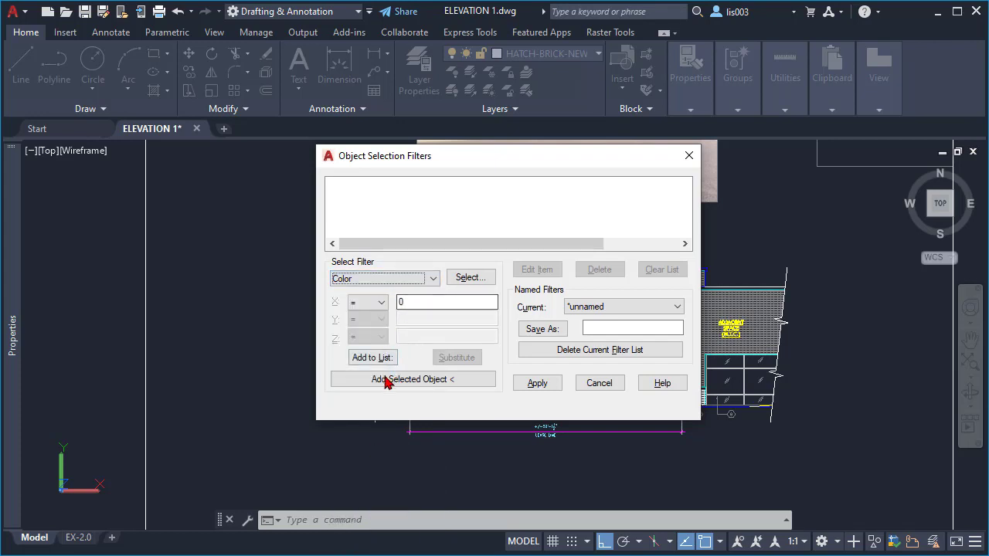
Set the color criterion to blue and add it to the selection filter list
{"action": "left_click", "coordinate": [470, 278]}
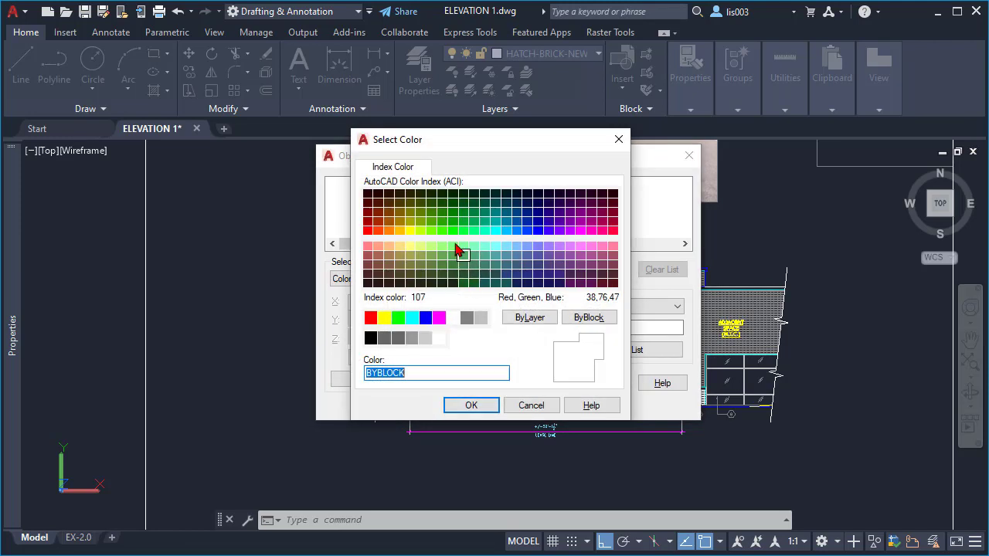
{"action": "left_click", "coordinate": [425, 318]}
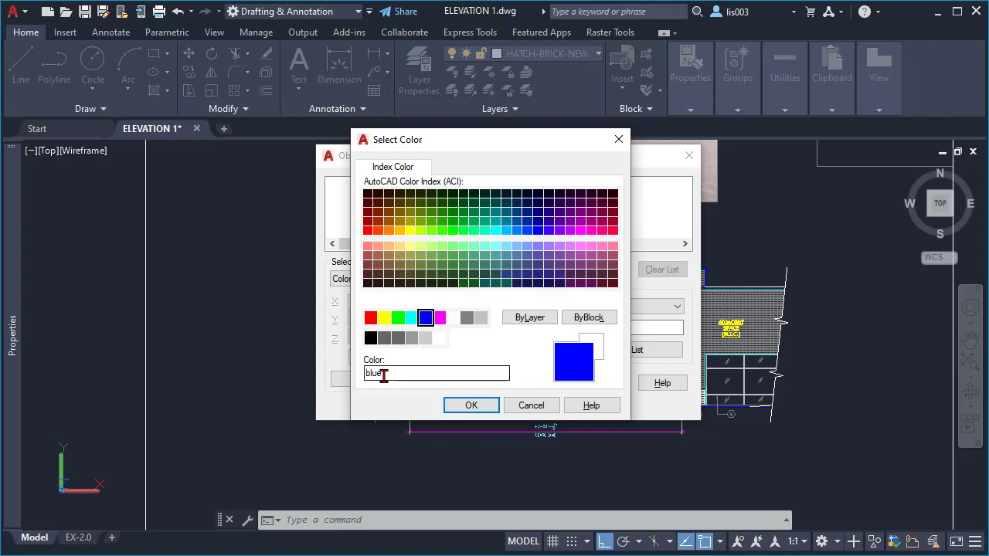
{"action": "left_click", "coordinate": [457, 405]}
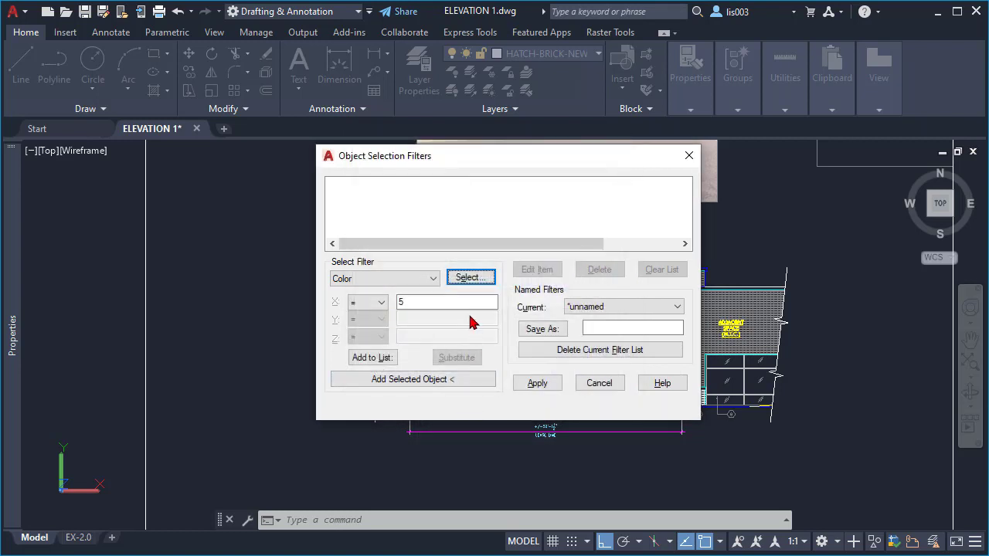
{"action": "left_click", "coordinate": [371, 360]}
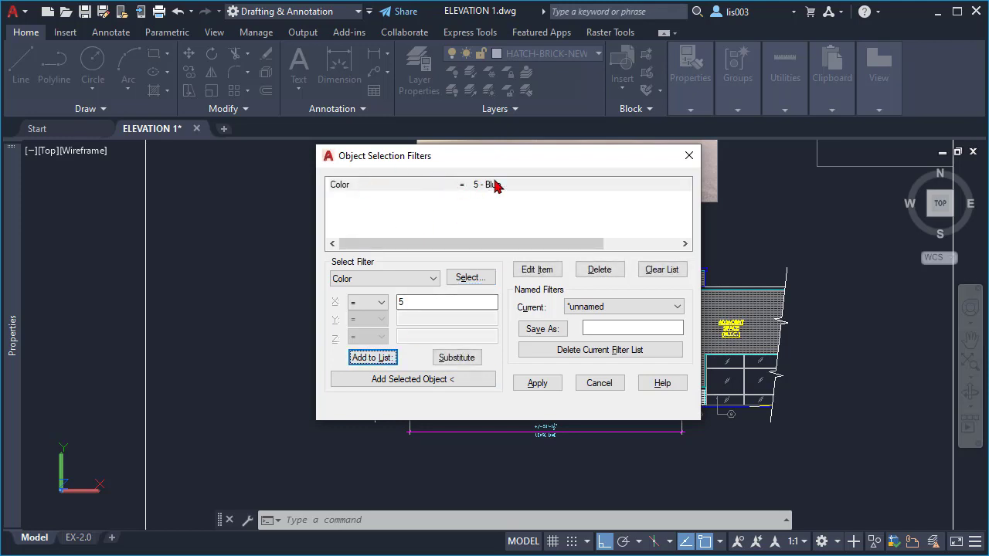
Apply the blue color filter to all objects in the drawing and finish the filtered selection
{"action": "left_click", "coordinate": [540, 387]}
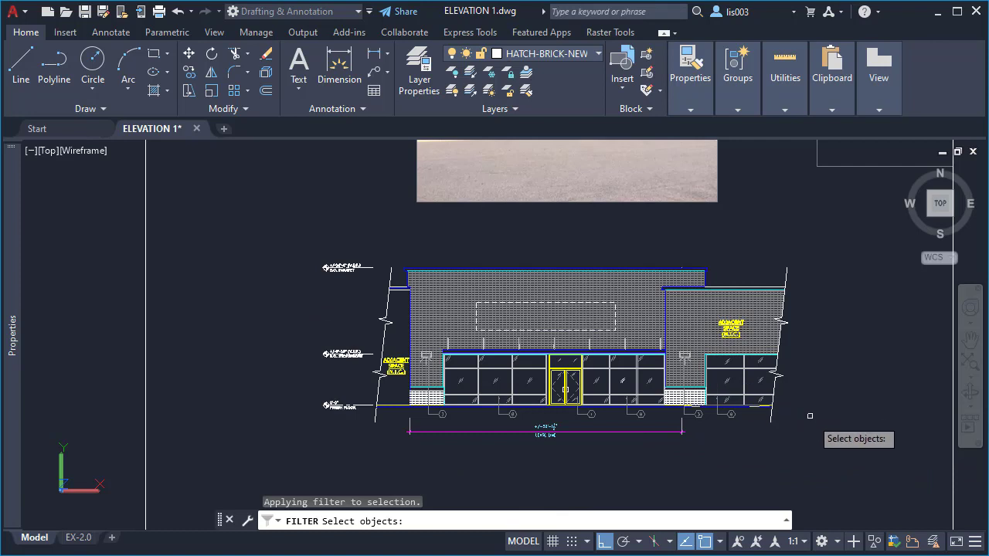
{"action": "type", "text": "a"}
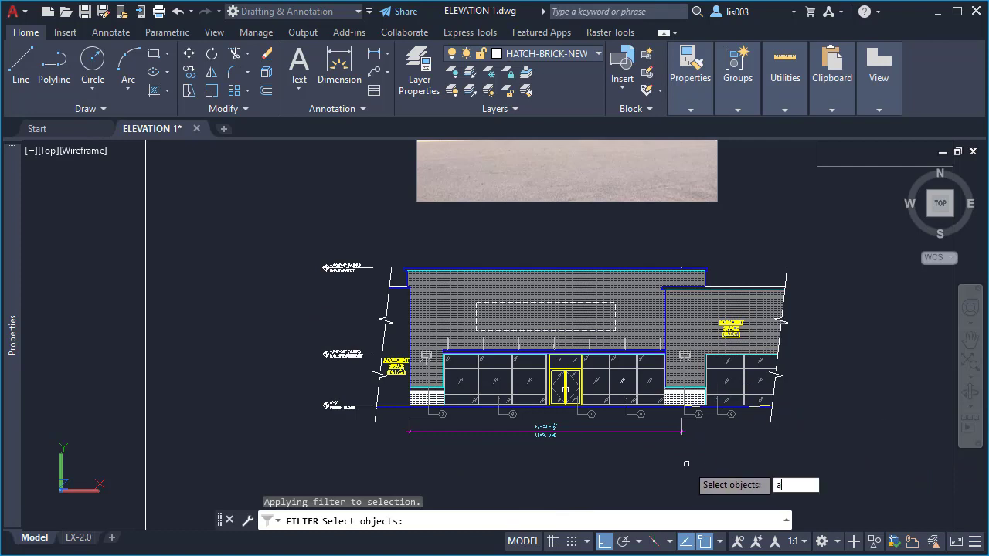
{"action": "type", "text": "ll"}
{"action": "key", "text": "Return"}
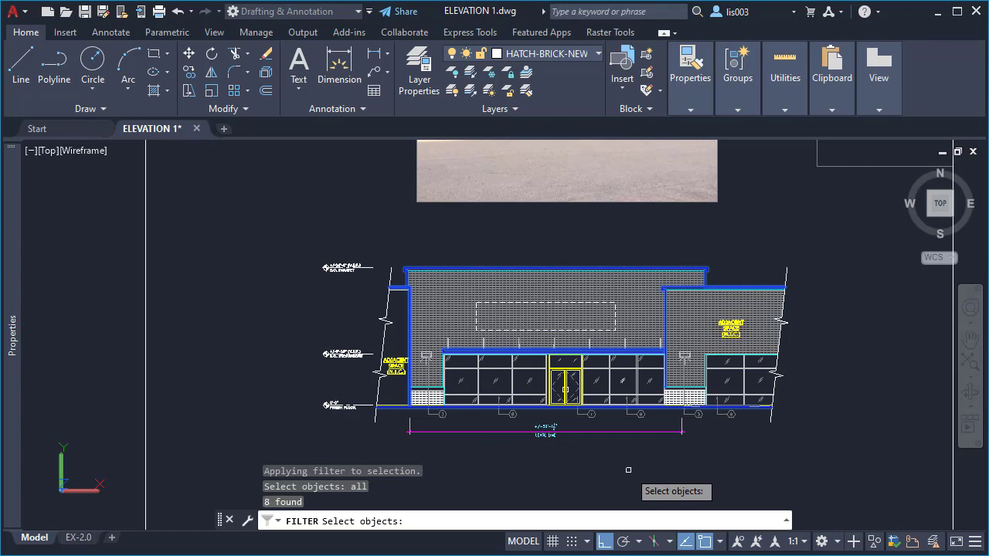
{"action": "key", "text": "Return"}
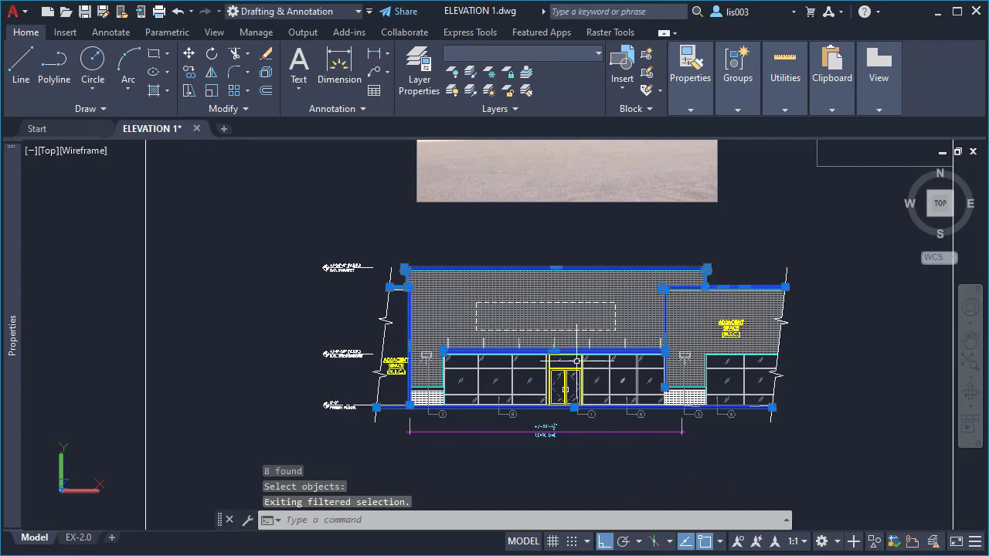
Inspect the filtered blue outlines of the elevation, change their color to Magenta and clear the selection
{"action": "scroll", "coordinate": [643, 335], "scroll_direction": "up", "scroll_amount": 2}
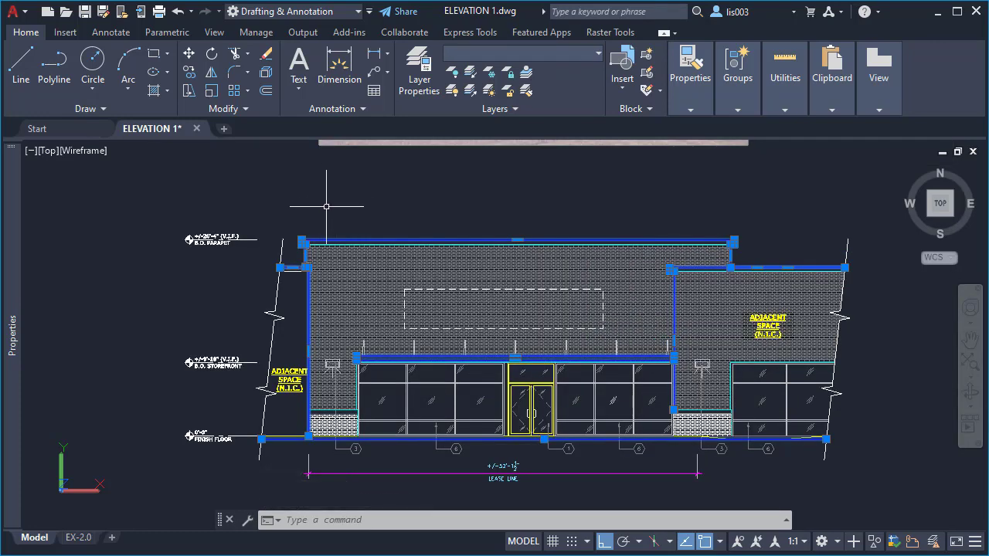
{"action": "scroll", "coordinate": [298, 266], "scroll_direction": "up", "scroll_amount": 5}
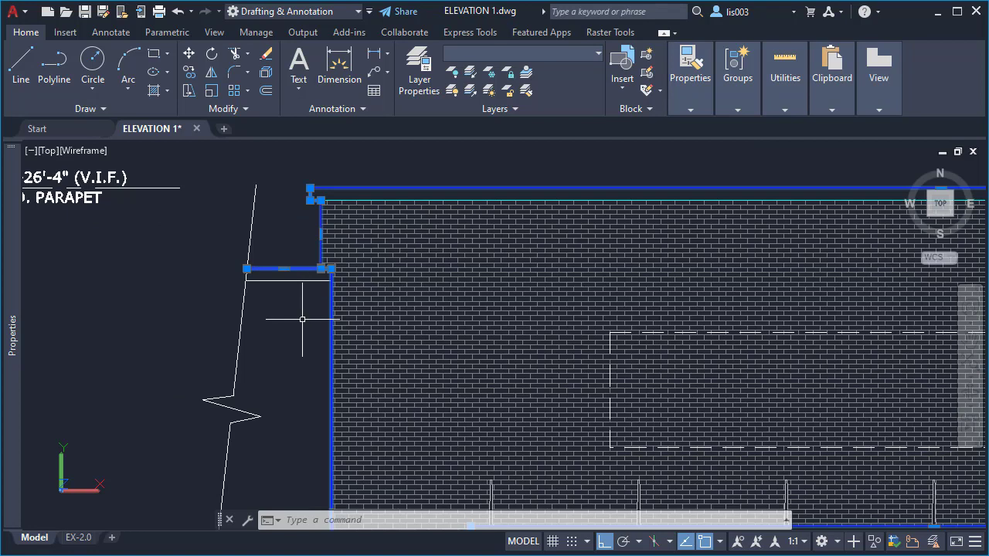
{"action": "scroll", "coordinate": [302, 313], "scroll_direction": "down", "scroll_amount": 4}
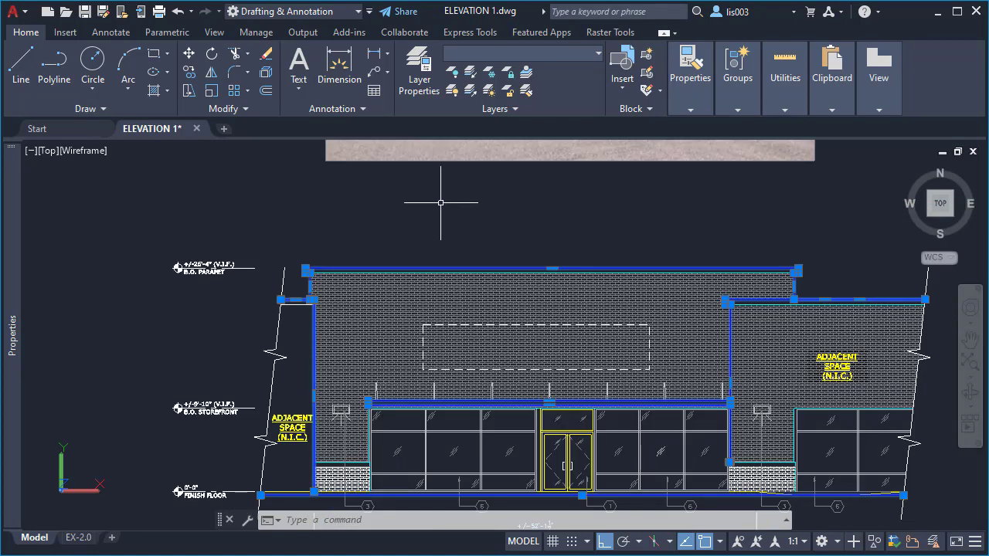
{"action": "left_click", "coordinate": [539, 60]}
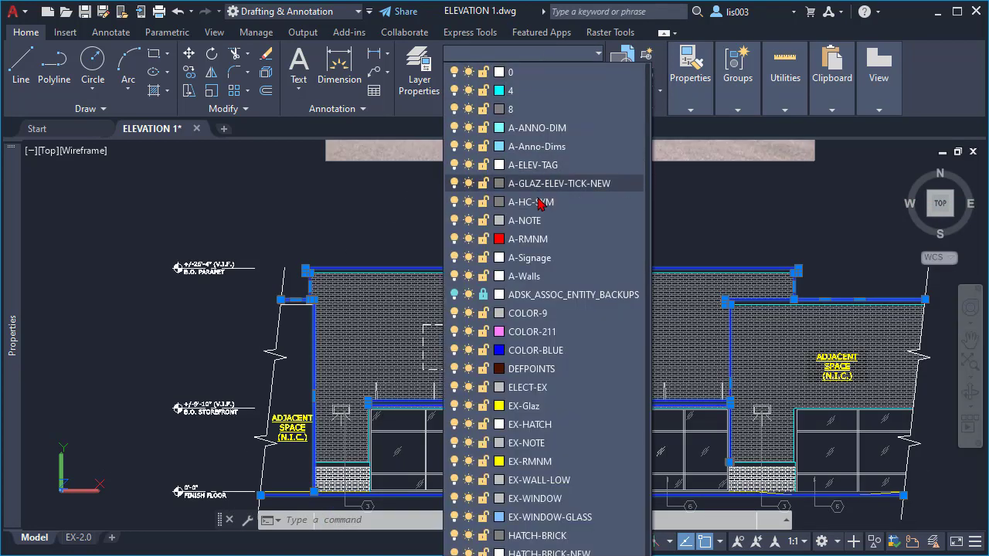
{"action": "left_click", "coordinate": [361, 202]}
{"action": "mouse_move", "coordinate": [13, 294]}
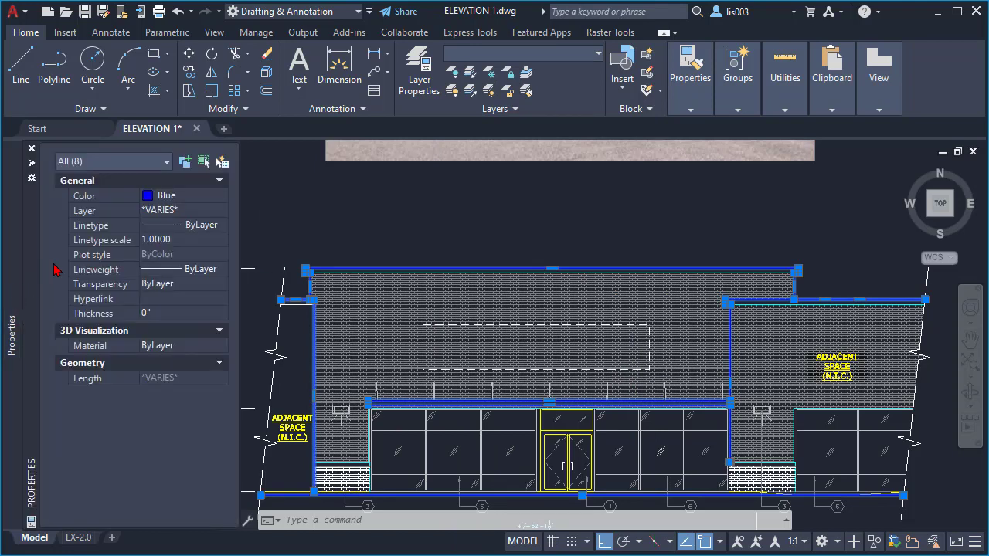
{"action": "left_click", "coordinate": [163, 198]}
{"action": "left_click", "coordinate": [164, 198]}
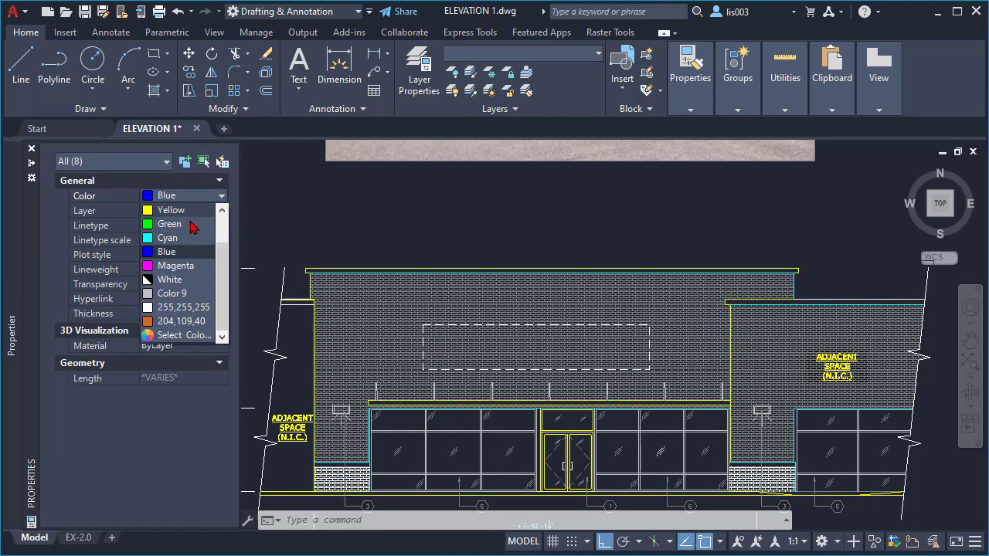
{"action": "left_click", "coordinate": [185, 268]}
{"action": "key", "text": "Escape"}
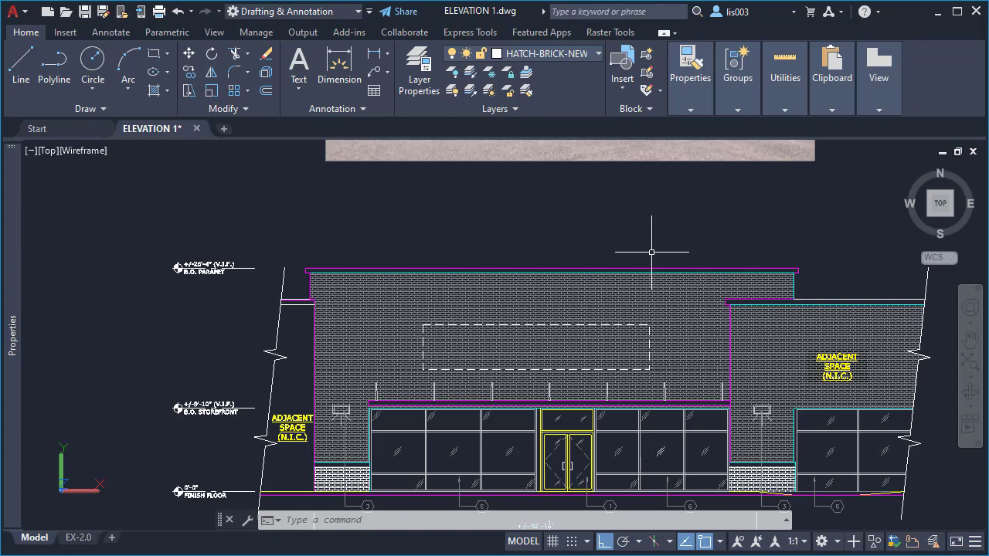
Run FILTER again and delete the blue color criterion from the filter list
{"action": "type", "text": "FI"}
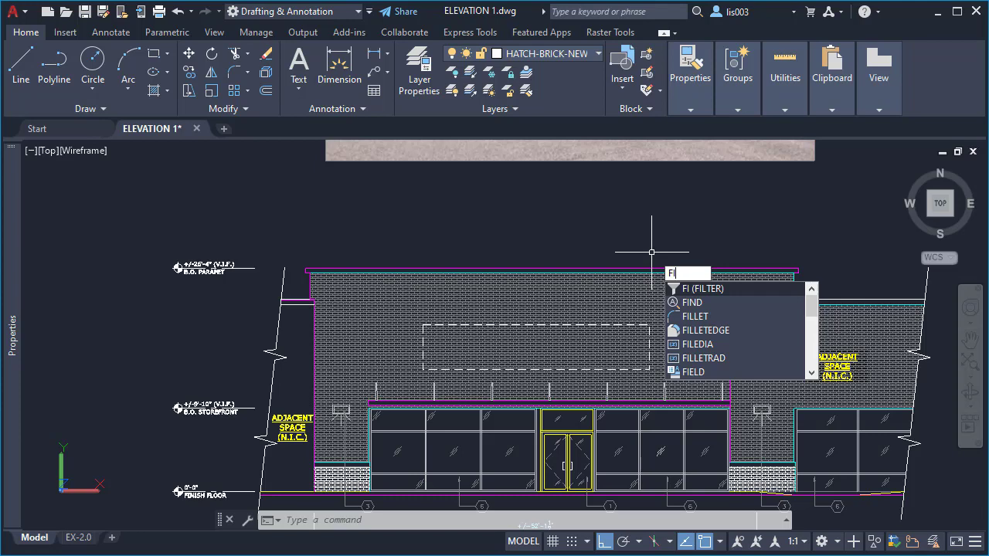
{"action": "key", "text": "Return"}
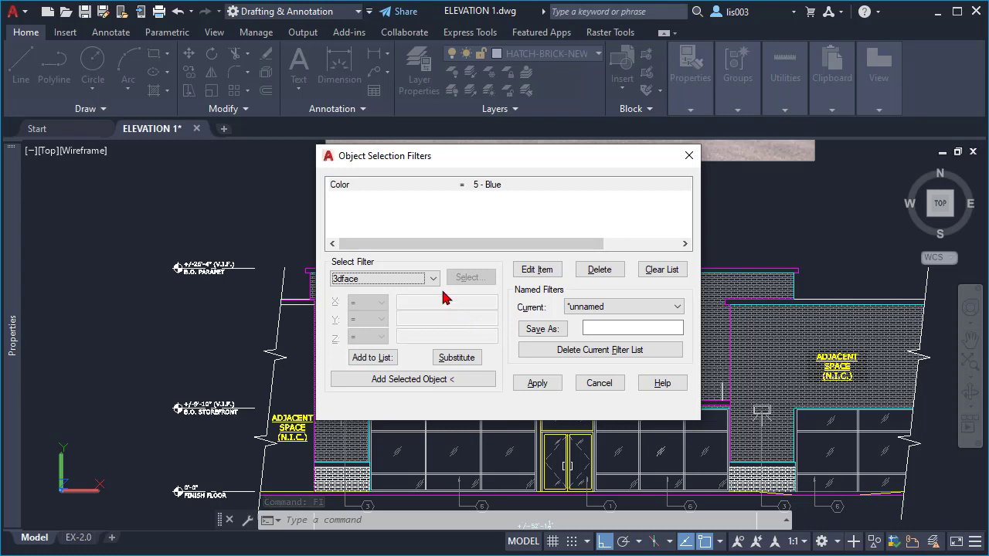
{"action": "left_click", "coordinate": [422, 186]}
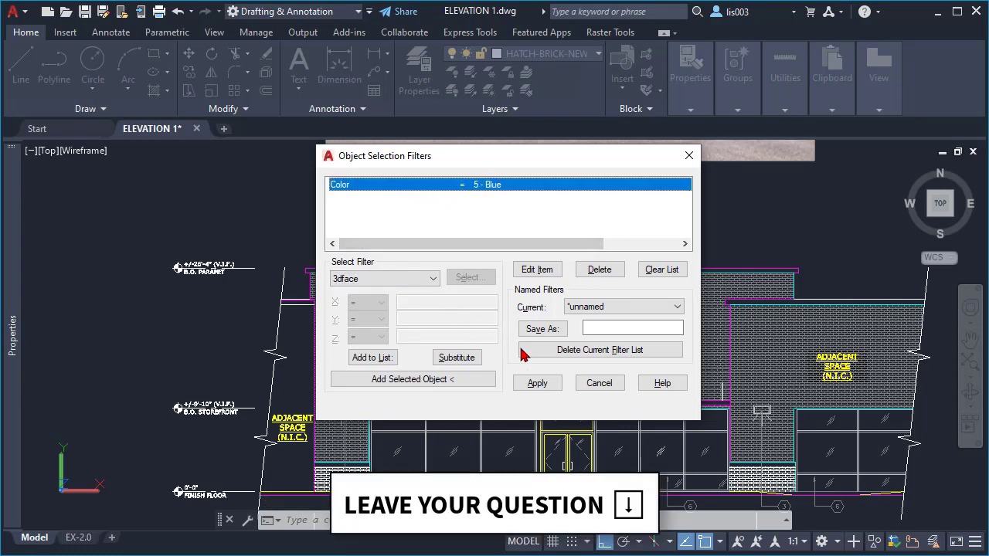
{"action": "left_click", "coordinate": [597, 272]}
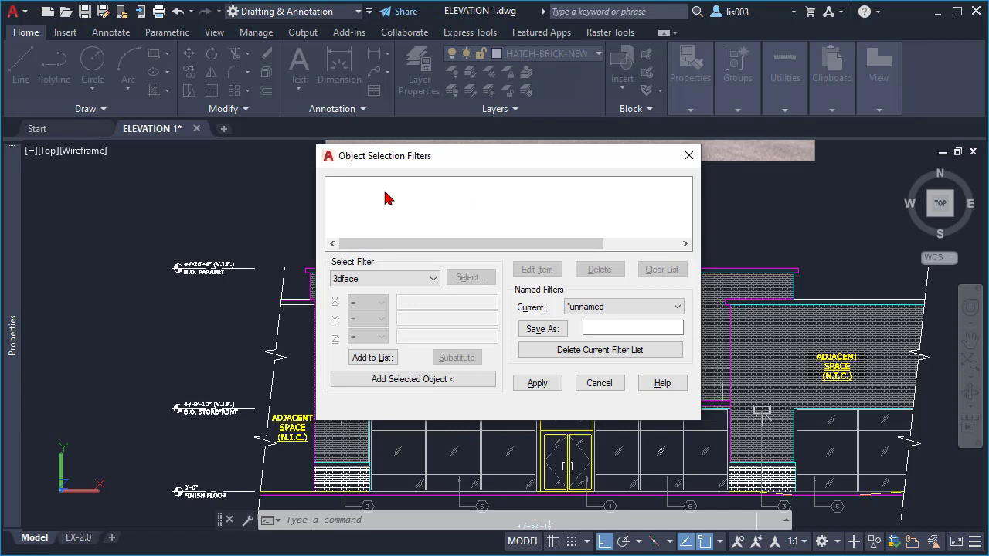
Choose Circle Radius as the property for the new selection filter
{"action": "left_click", "coordinate": [402, 280]}
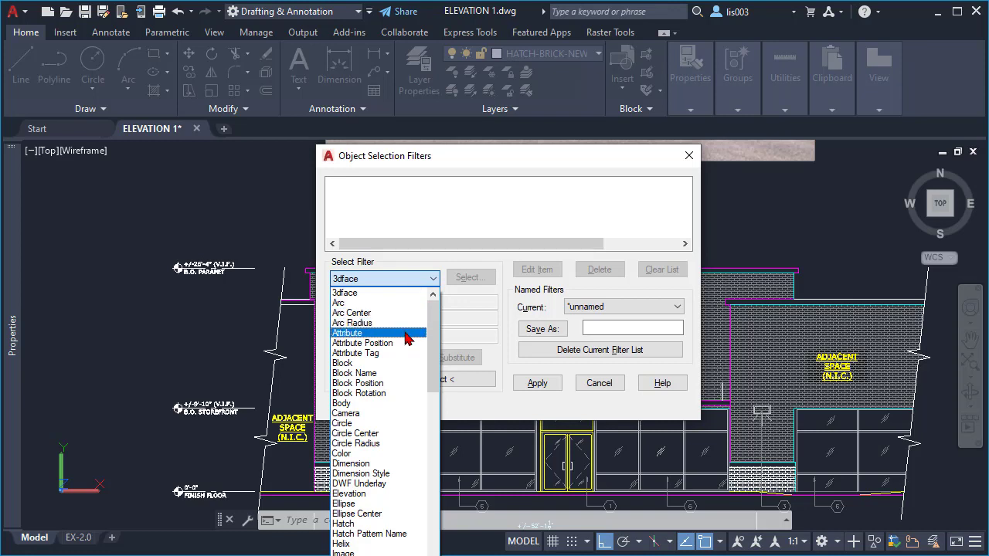
{"action": "scroll", "coordinate": [403, 383], "scroll_direction": "down", "scroll_amount": 1}
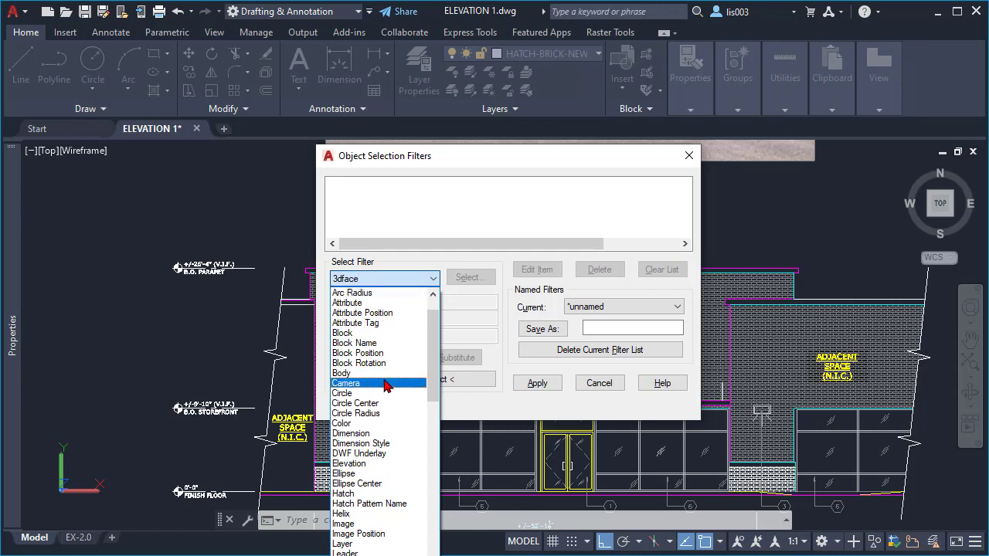
{"action": "scroll", "coordinate": [386, 384], "scroll_direction": "down", "scroll_amount": 1}
{"action": "left_click", "coordinate": [386, 415]}
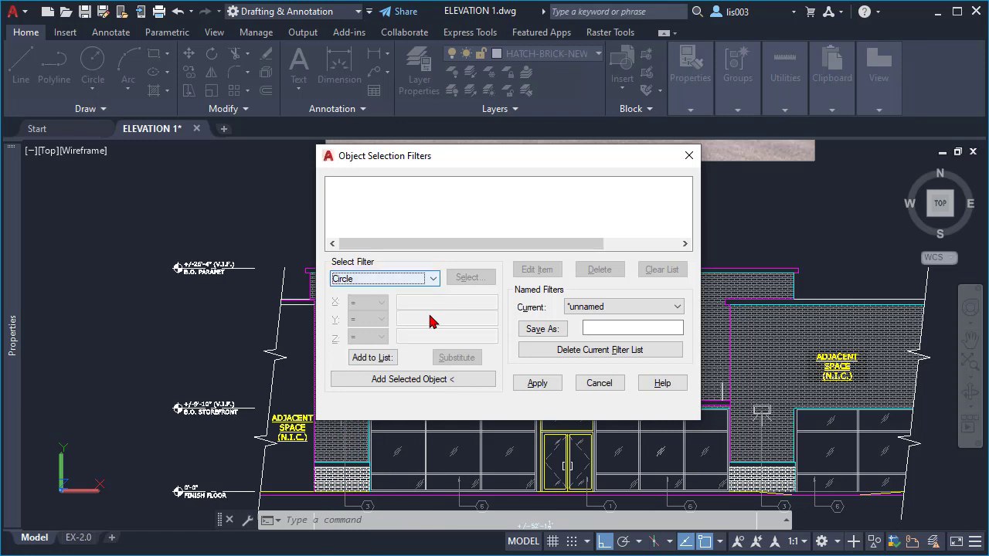
{"action": "left_click", "coordinate": [428, 281]}
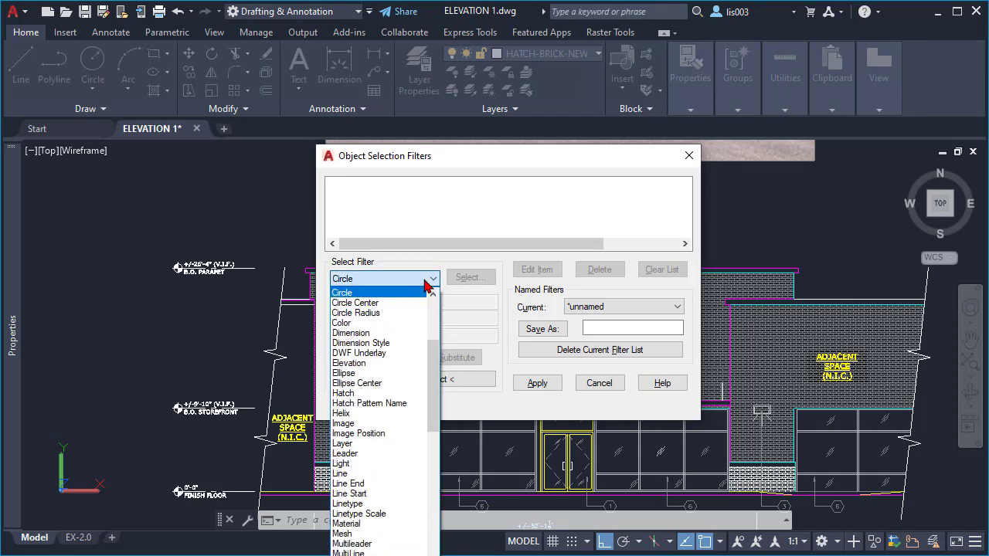
{"action": "left_click", "coordinate": [368, 313]}
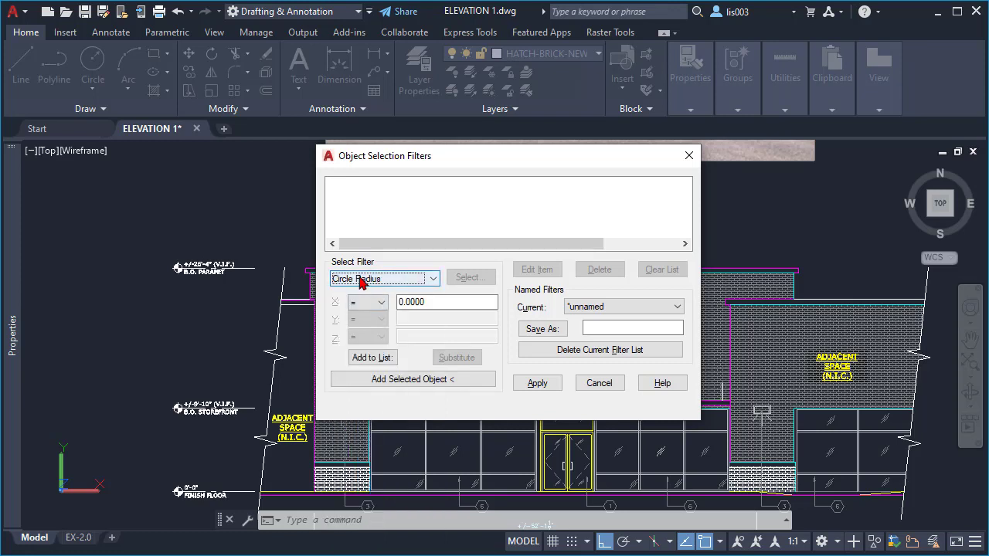
Review the comparison operators and the value entry available for the Circle Radius filter
{"action": "left_click", "coordinate": [370, 303]}
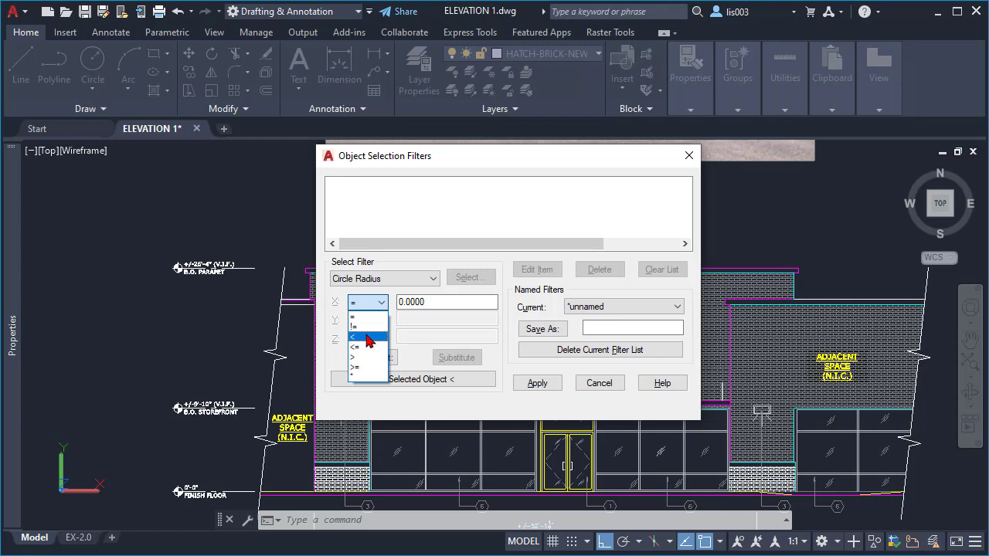
{"action": "left_click", "coordinate": [410, 302]}
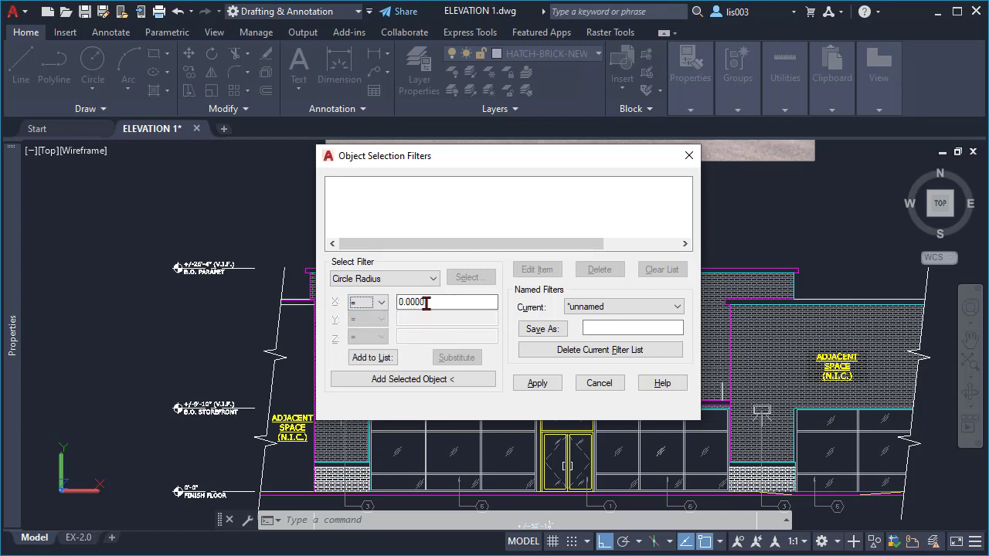
{"action": "double_click", "coordinate": [410, 303]}
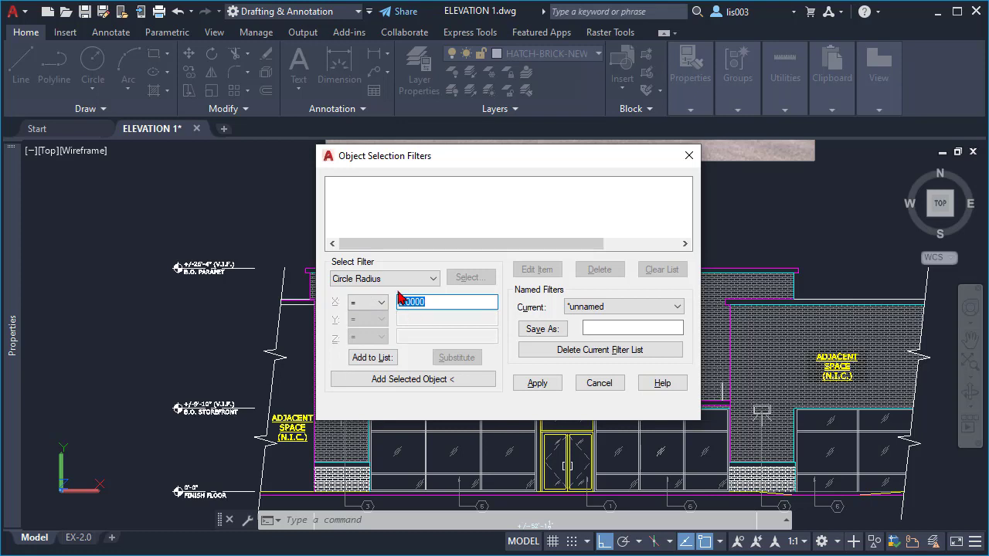
Choose Polyline as the filter property and cancel the object selection filter
{"action": "left_click", "coordinate": [404, 280]}
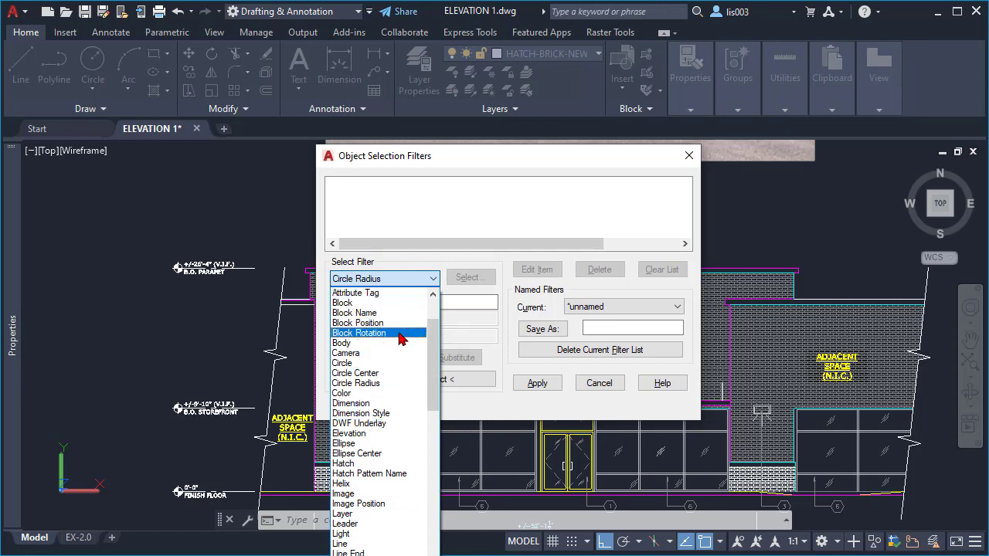
{"action": "key", "text": "p"}
{"action": "key", "text": "p"}
{"action": "key", "text": "p"}
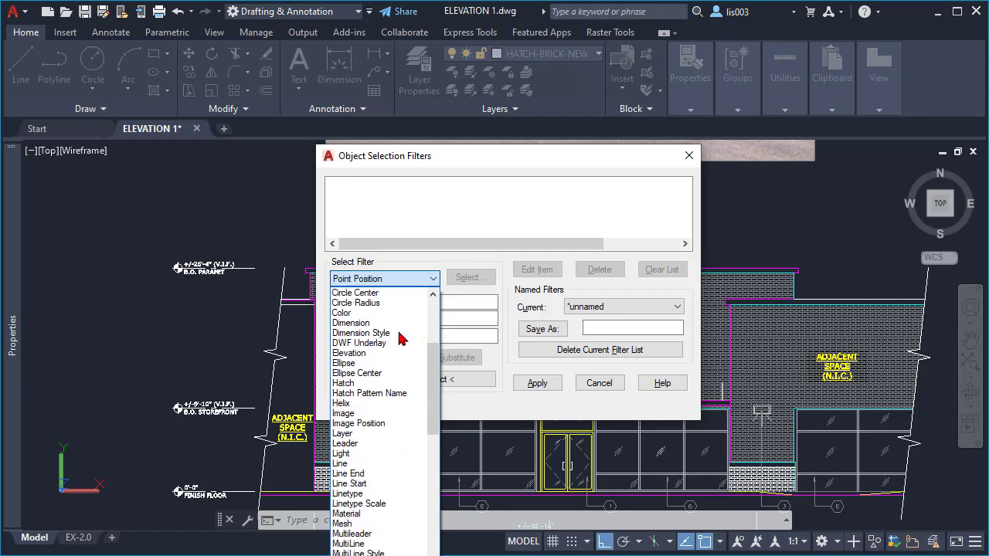
{"action": "key", "text": "p"}
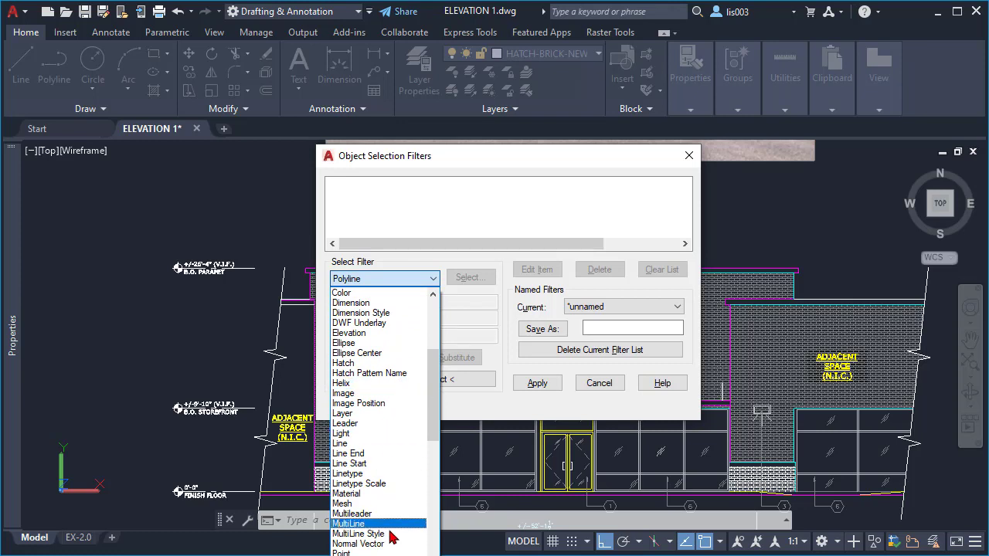
{"action": "scroll", "coordinate": [378, 517], "scroll_direction": "down", "scroll_amount": 2}
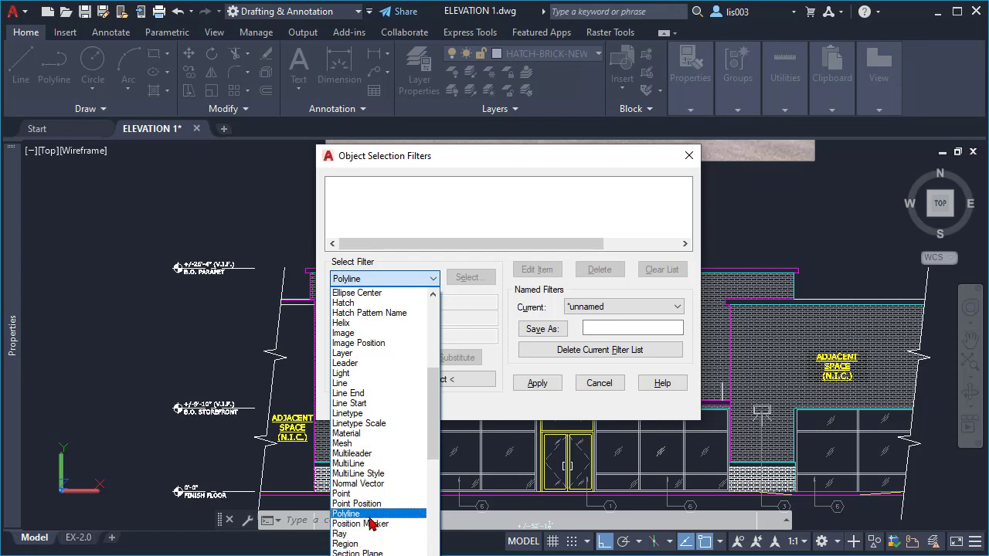
{"action": "left_click", "coordinate": [374, 514]}
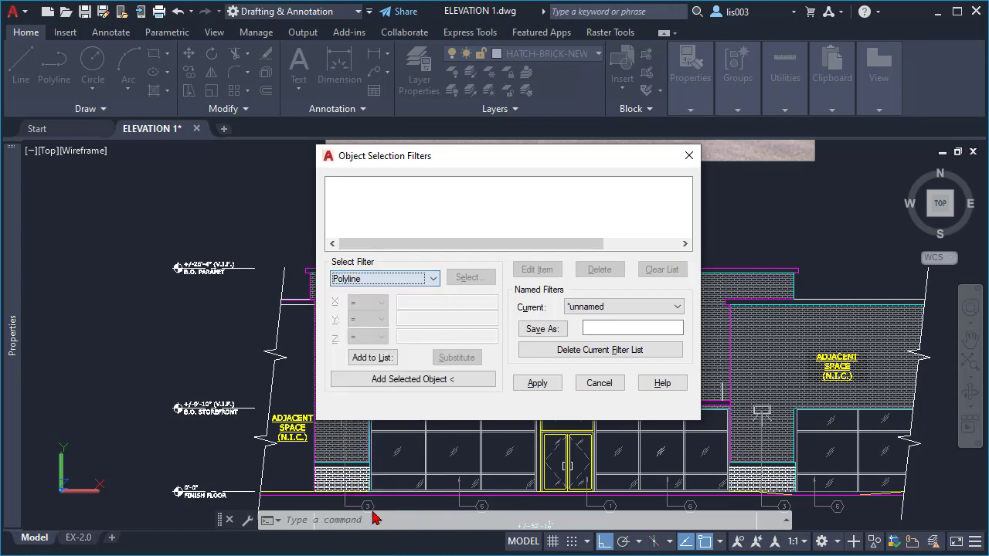
{"action": "left_click", "coordinate": [592, 385]}
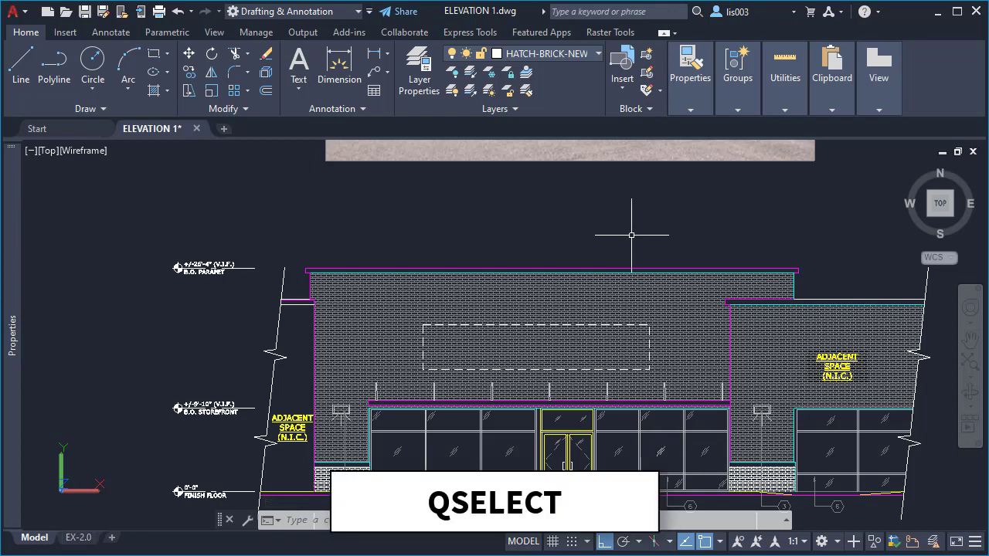
{"action": "type", "text": "q"}
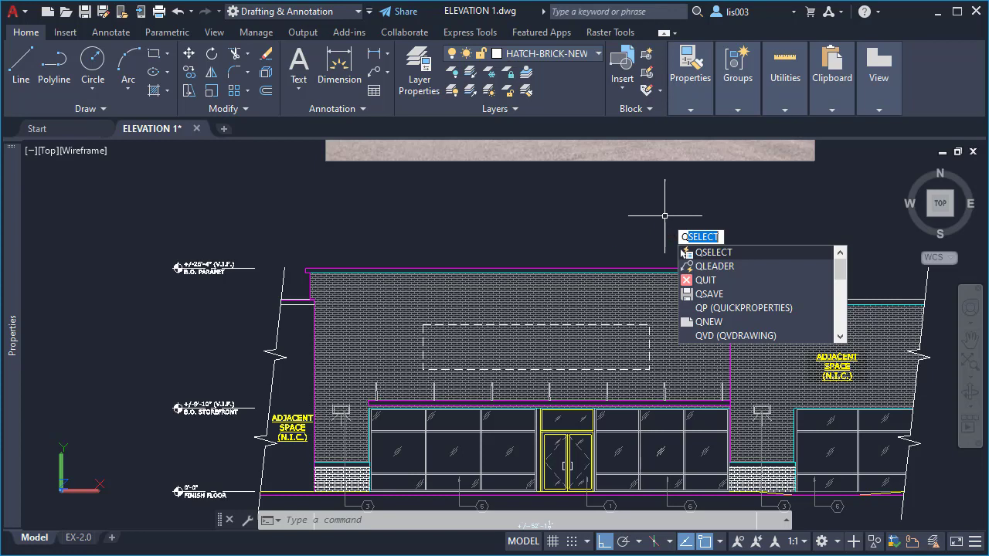
{"action": "key", "text": "Escape"}
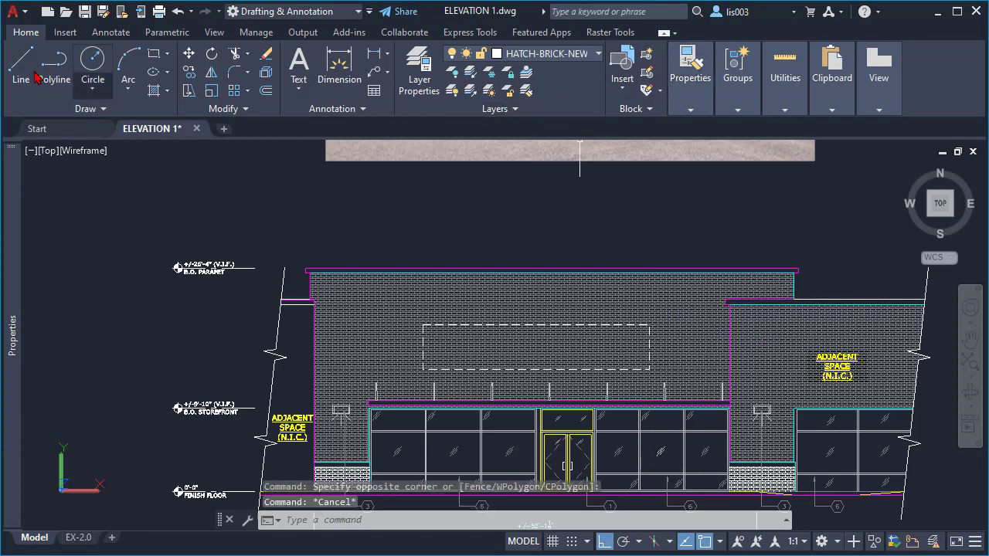
{"action": "left_click", "coordinate": [787, 108]}
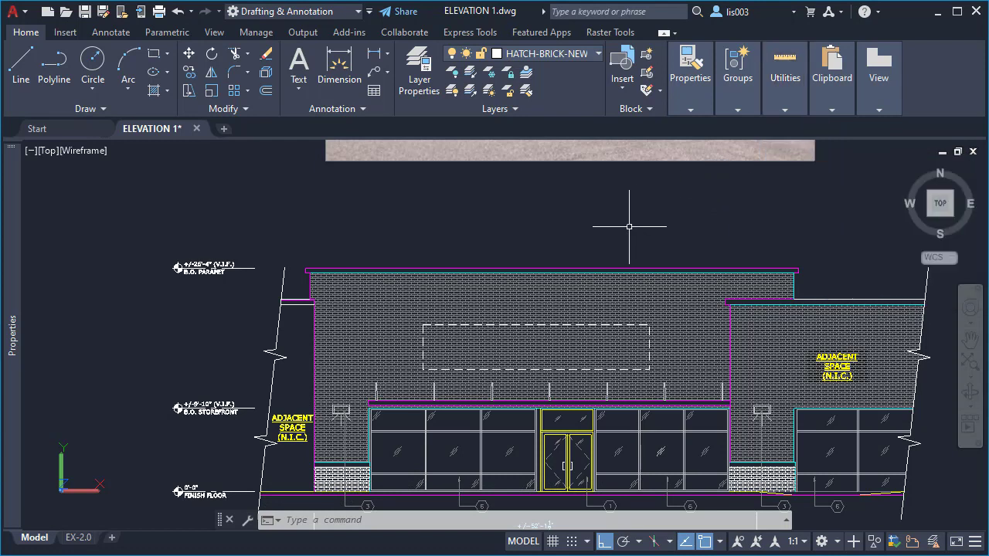
{"action": "type", "text": "q"}
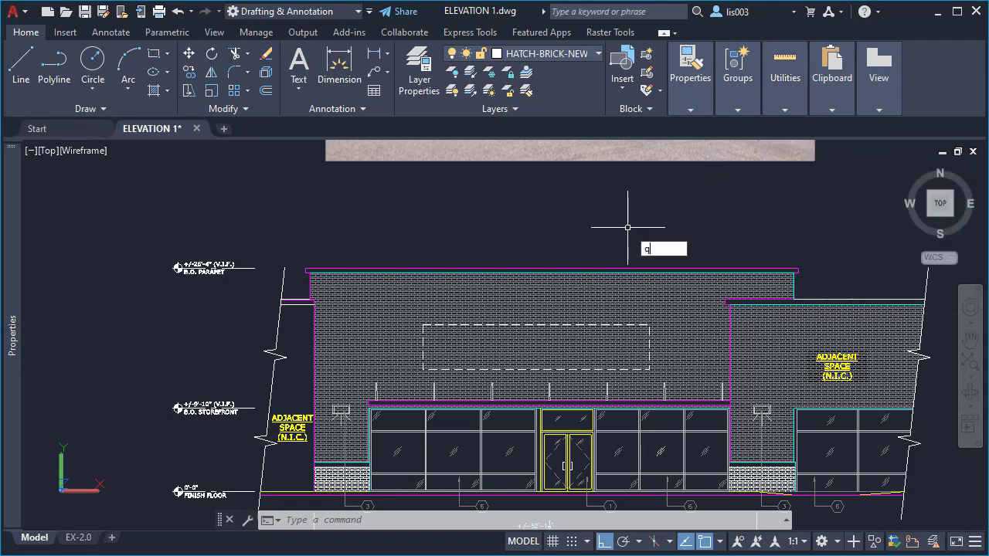
{"action": "key", "text": "Escape"}
{"action": "type", "text": "qs"}
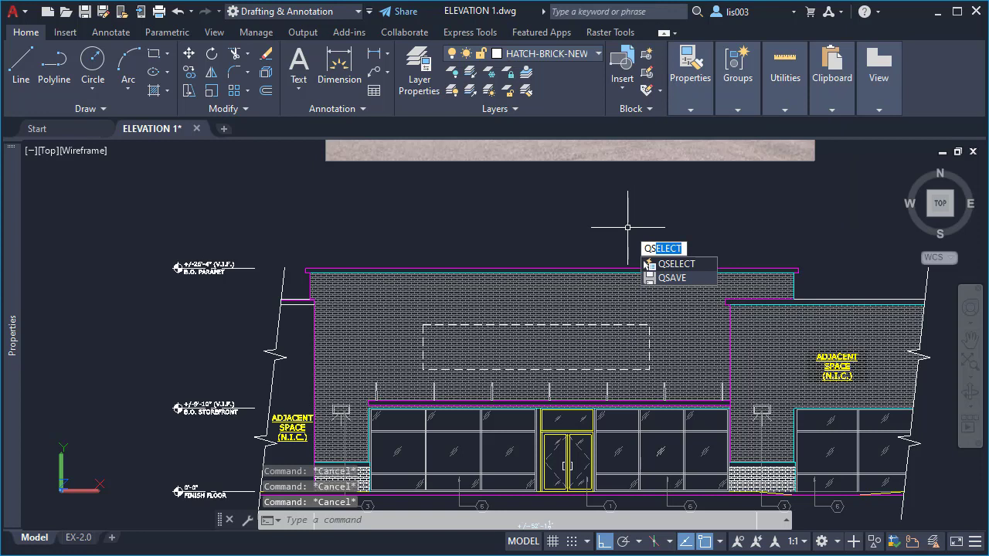
{"action": "right_click", "coordinate": [247, 530]}
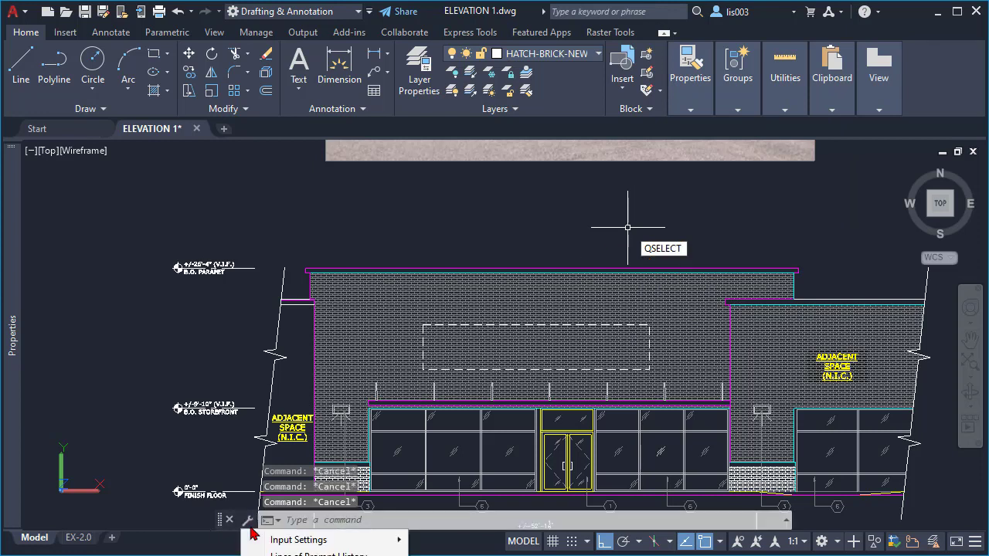
{"action": "mouse_move", "coordinate": [340, 541]}
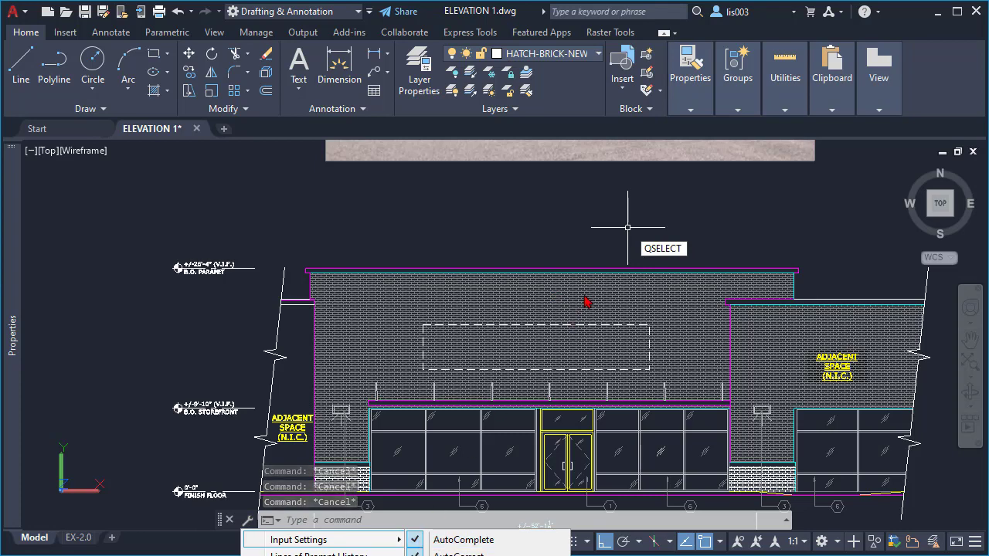
{"action": "left_click", "coordinate": [597, 249]}
Run QSELECT and limit it to a window selection around the whole storefront elevation
{"action": "type", "text": "qs"}
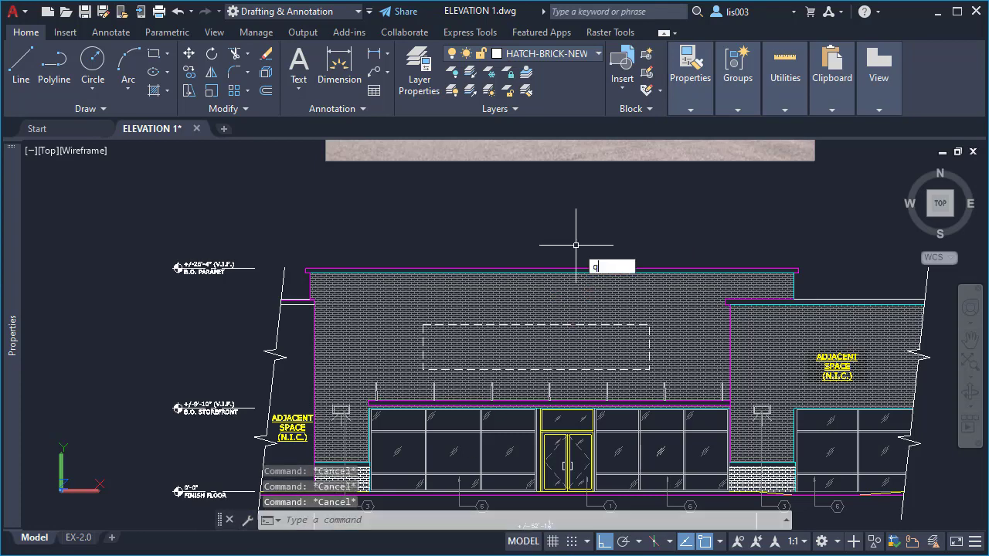
{"action": "key", "text": "Return"}
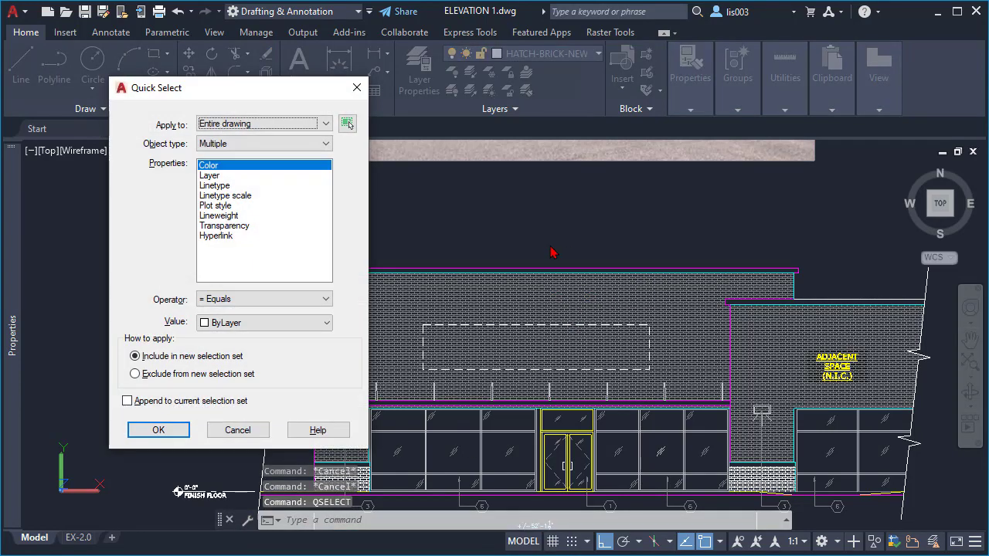
{"action": "mouse_move", "coordinate": [235, 90]}
{"action": "left_mouse_down"}
{"action": "mouse_move", "coordinate": [481, 130]}
{"action": "mouse_move", "coordinate": [527, 116]}
{"action": "left_mouse_up"}
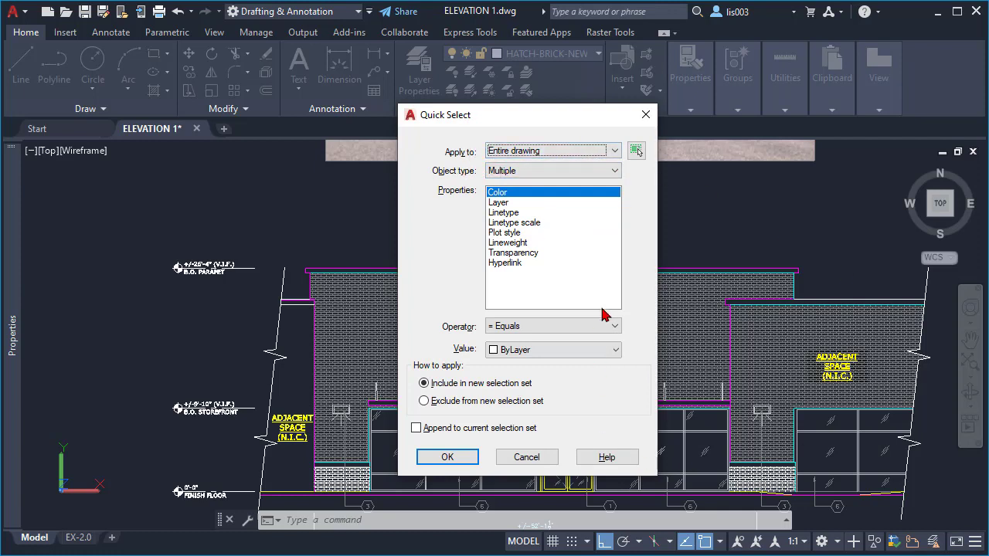
{"action": "left_click", "coordinate": [635, 150]}
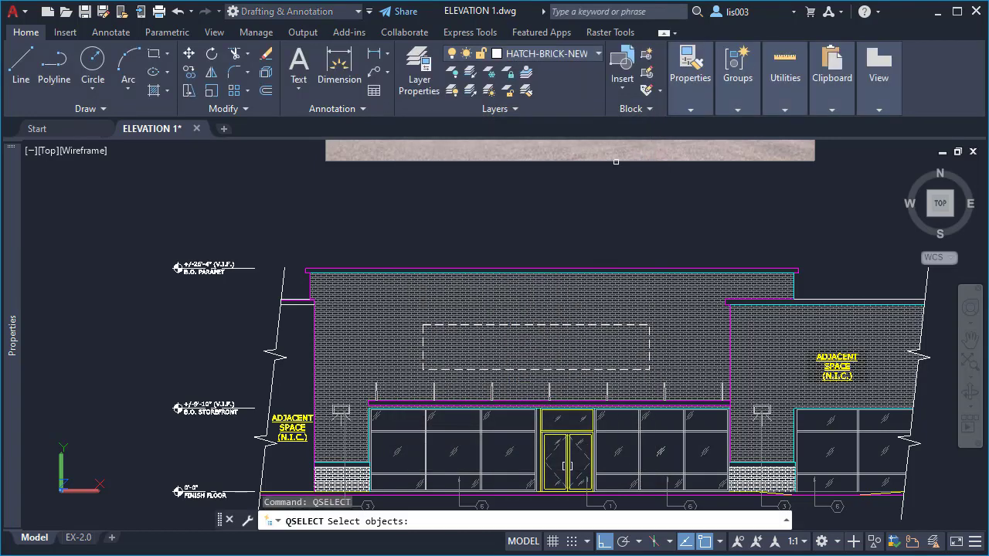
{"action": "scroll", "coordinate": [596, 197], "scroll_direction": "down", "scroll_amount": 4}
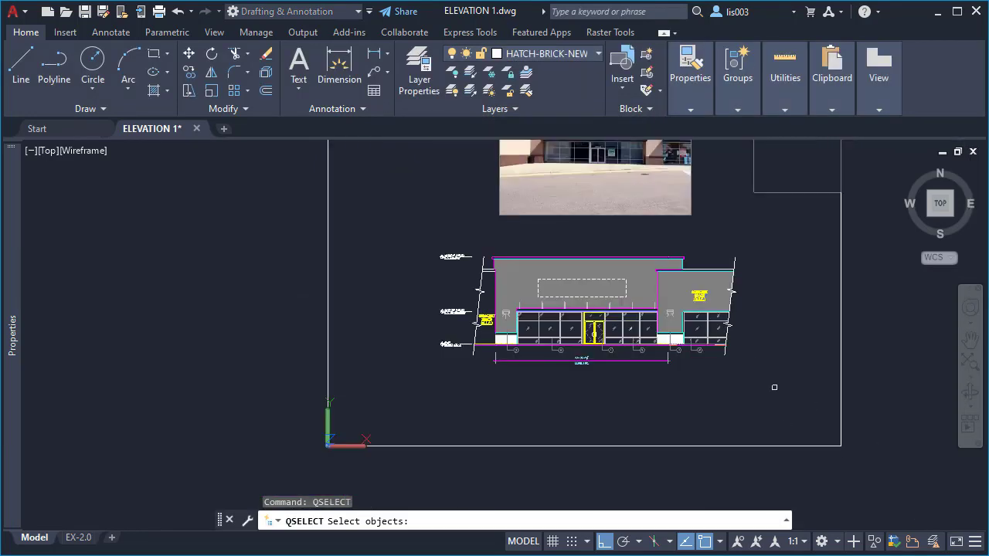
{"action": "left_click", "coordinate": [774, 387]}
{"action": "left_click", "coordinate": [397, 239]}
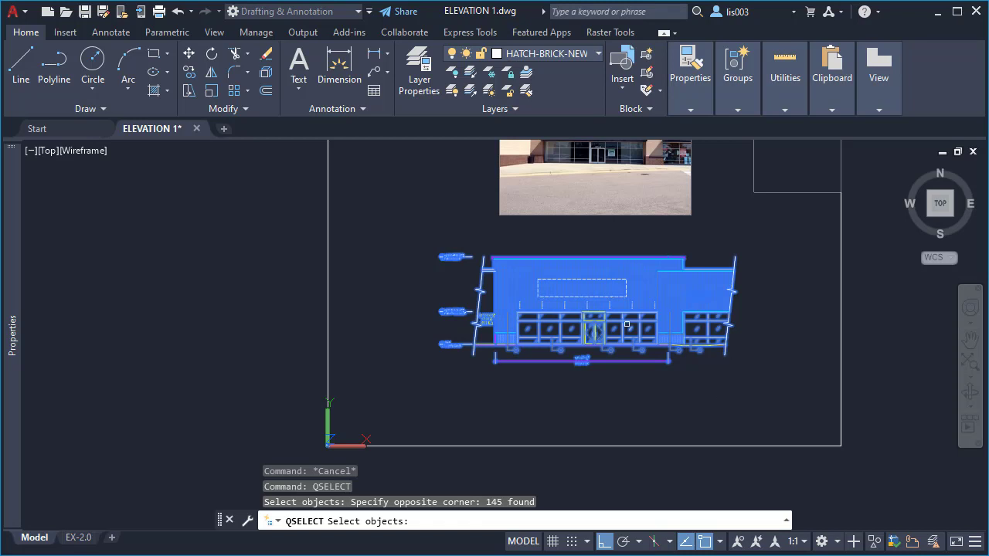
{"action": "scroll", "coordinate": [547, 318], "scroll_direction": "down", "scroll_amount": 1}
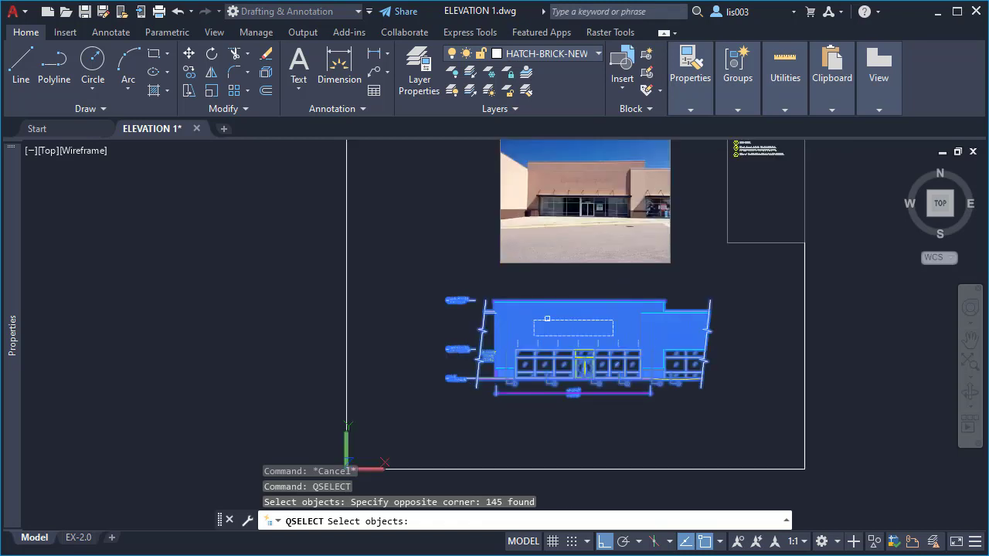
{"action": "key", "text": "Return"}
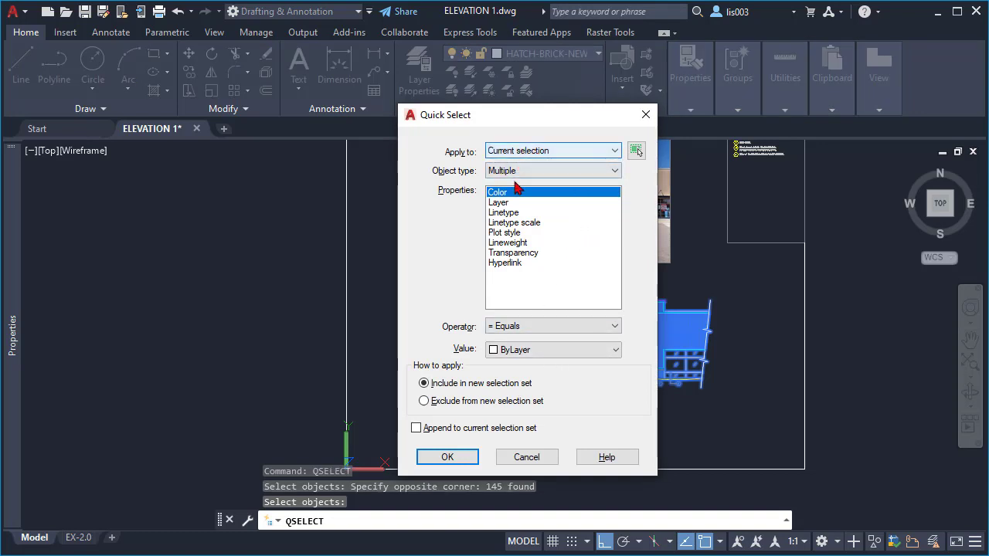
Set the Quick Select object type to Multileader for the current selection
{"action": "left_click_drag", "start_coordinate": [574, 122], "coordinate": [396, 109]}
{"action": "left_click", "coordinate": [406, 157]}
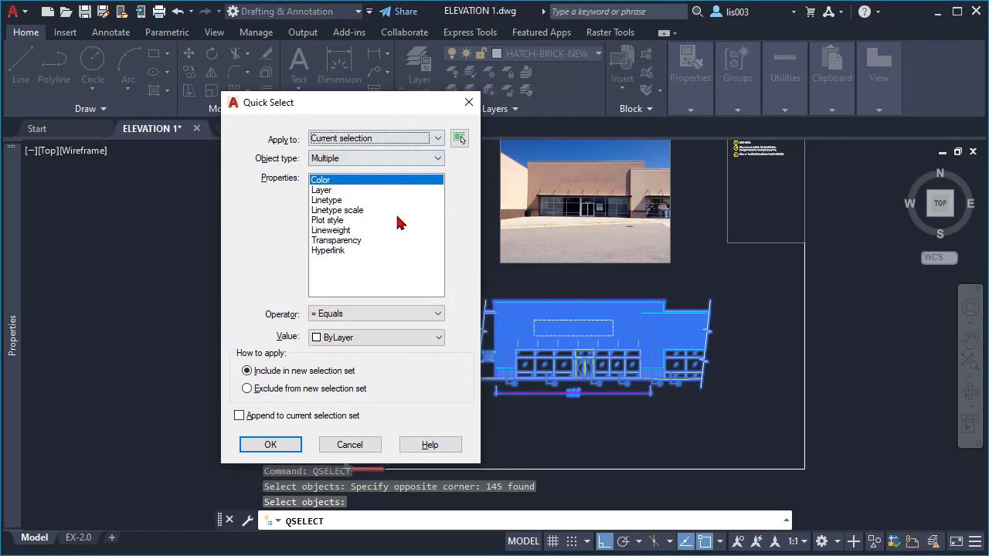
{"action": "left_click", "coordinate": [400, 221]}
{"action": "left_click", "coordinate": [380, 159]}
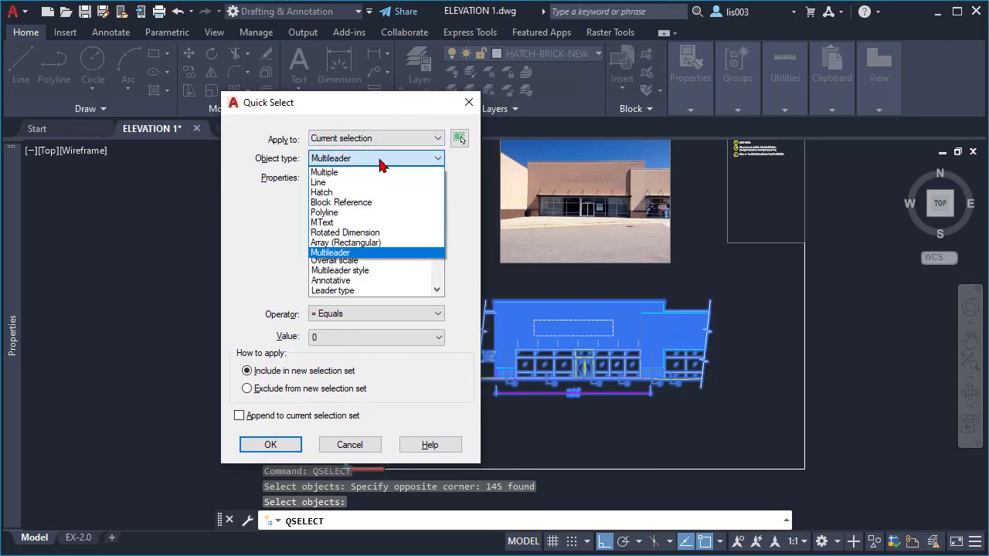
{"action": "left_click", "coordinate": [379, 162]}
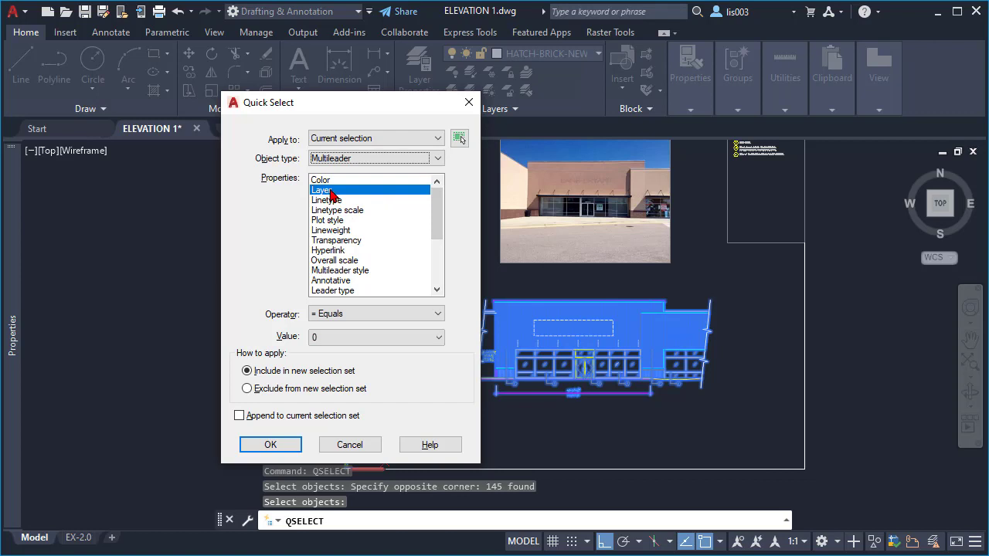
Set the Layer criterion to A-ANNO-DIM and look through the remaining multileader properties
{"action": "left_click", "coordinate": [324, 337]}
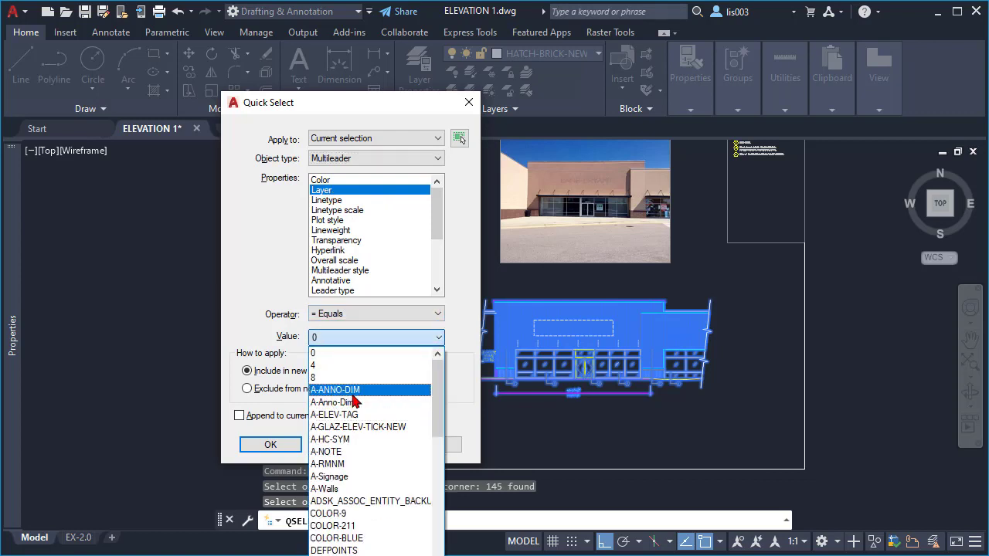
{"action": "left_click", "coordinate": [351, 391]}
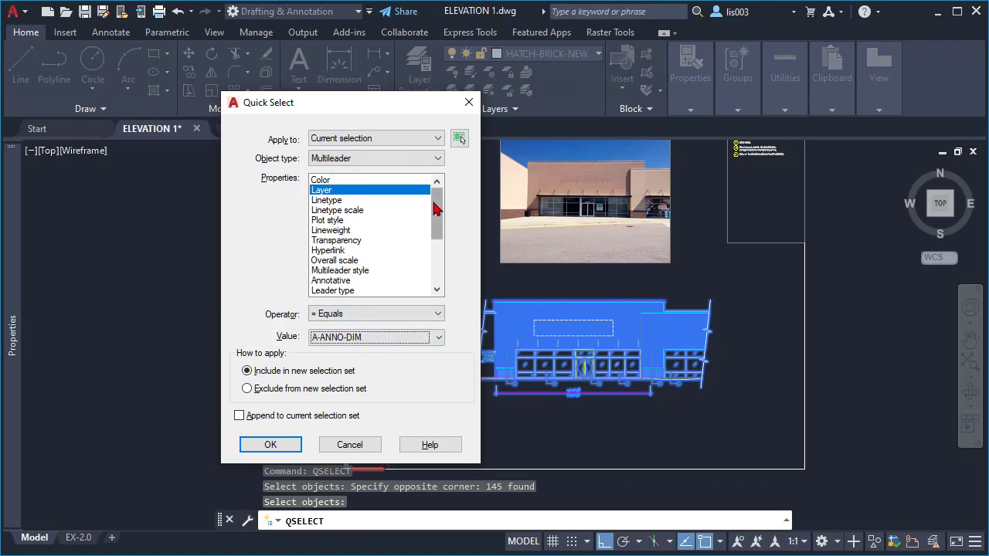
{"action": "mouse_move", "coordinate": [435, 209]}
{"action": "left_mouse_down"}
{"action": "mouse_move", "coordinate": [435, 279]}
{"action": "mouse_move", "coordinate": [435, 189]}
{"action": "left_mouse_up"}
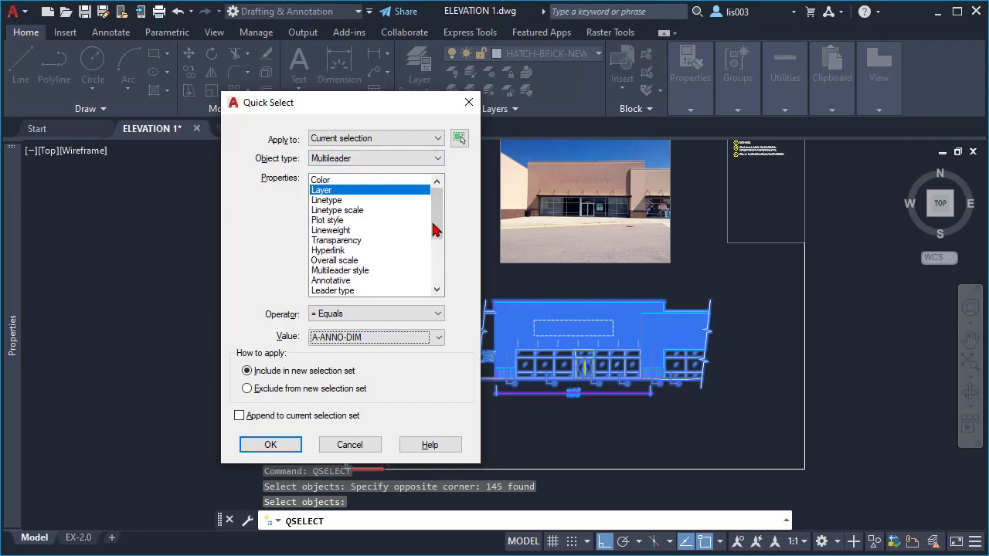
{"action": "left_click_drag", "start_coordinate": [436, 215], "coordinate": [436, 279]}
Select all multileaders in the elevation with the Select All operator and clear the selection after inspecting them
{"action": "left_click", "coordinate": [351, 317]}
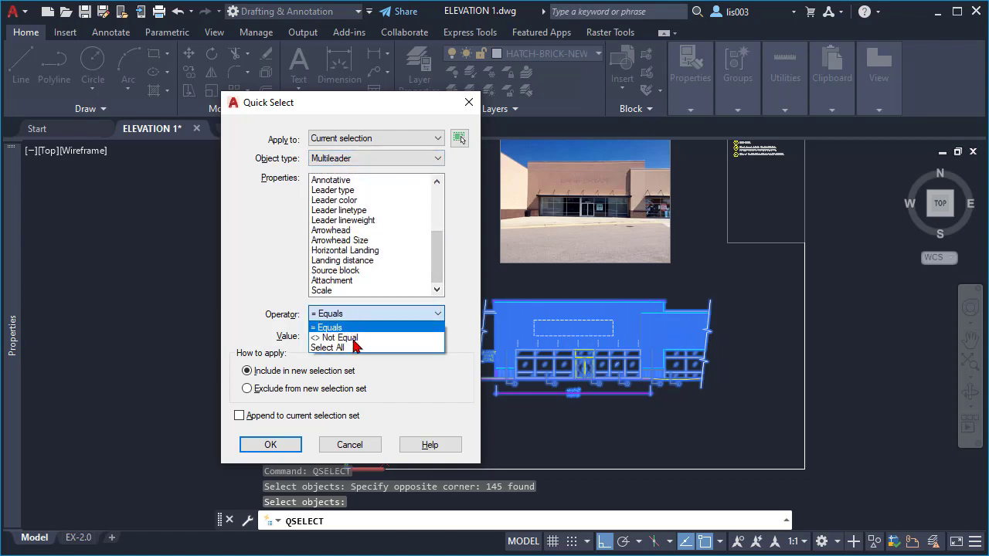
{"action": "left_click", "coordinate": [354, 347]}
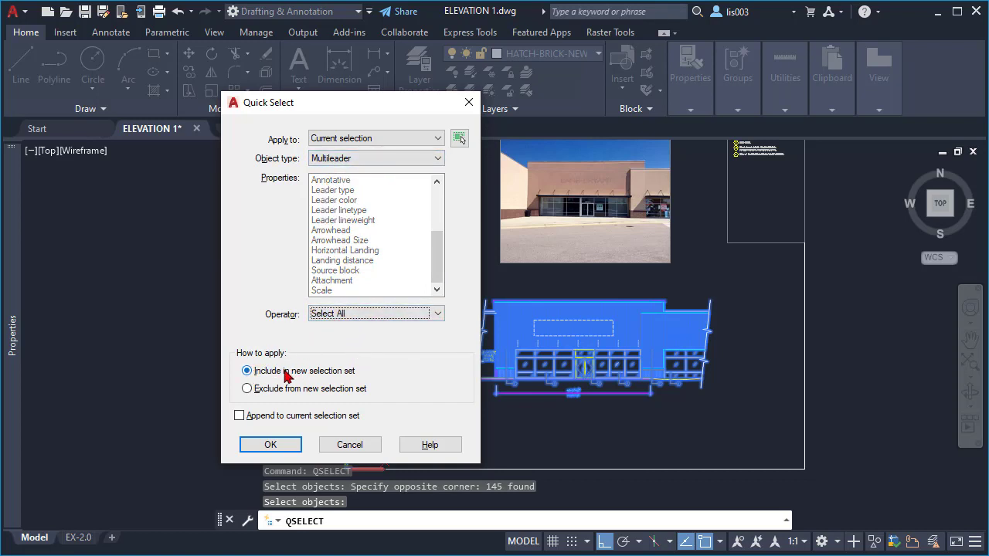
{"action": "left_click", "coordinate": [269, 446]}
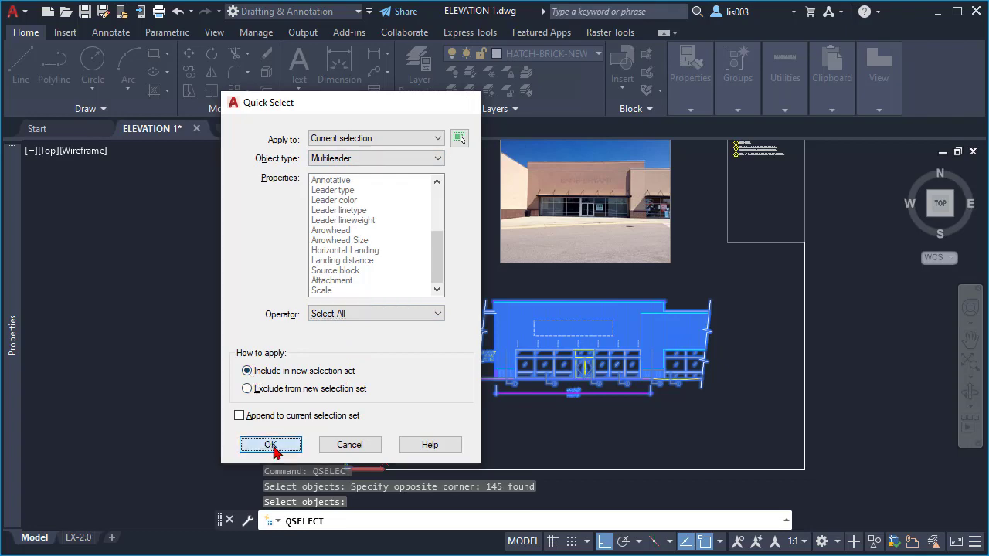
{"action": "scroll", "coordinate": [521, 387], "scroll_direction": "up", "scroll_amount": 4}
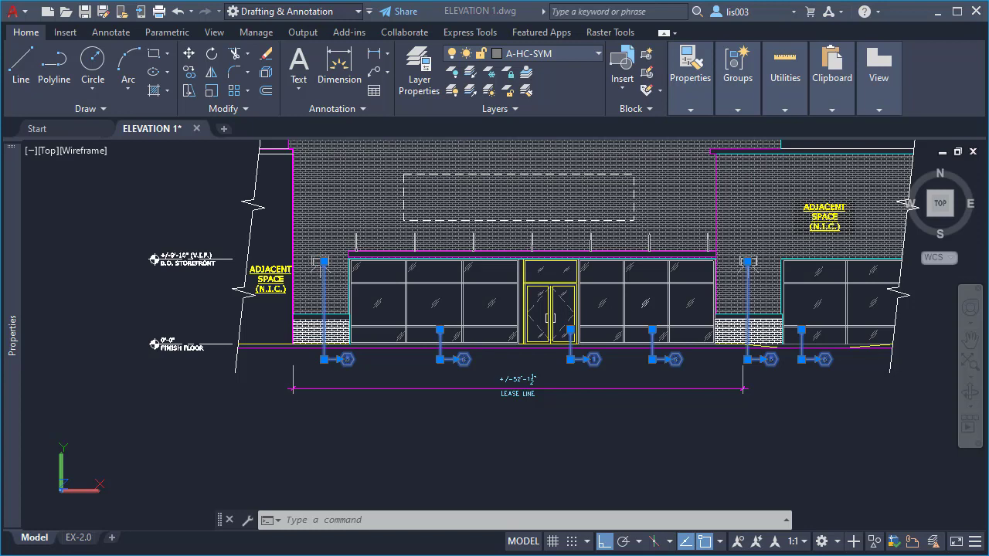
{"action": "key", "text": "Escape"}
{"action": "scroll", "coordinate": [735, 455], "scroll_direction": "down", "scroll_amount": 5}
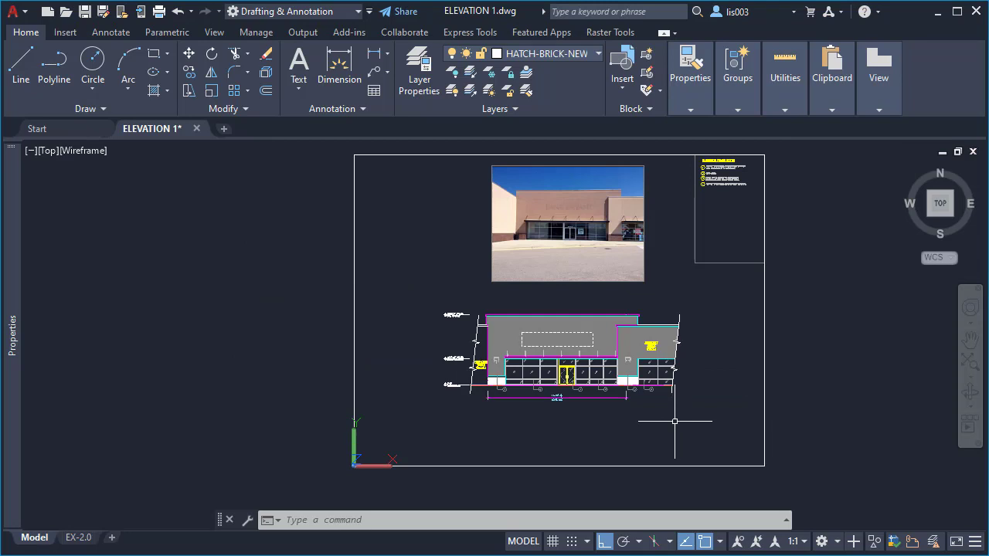
Select the small yellow rectangle among the loose ones below the drawing border, check its area and length, and clear the selection
{"action": "left_click_drag", "start_coordinate": [634, 409], "coordinate": [652, 282]}
{"action": "key", "text": "Escape"}
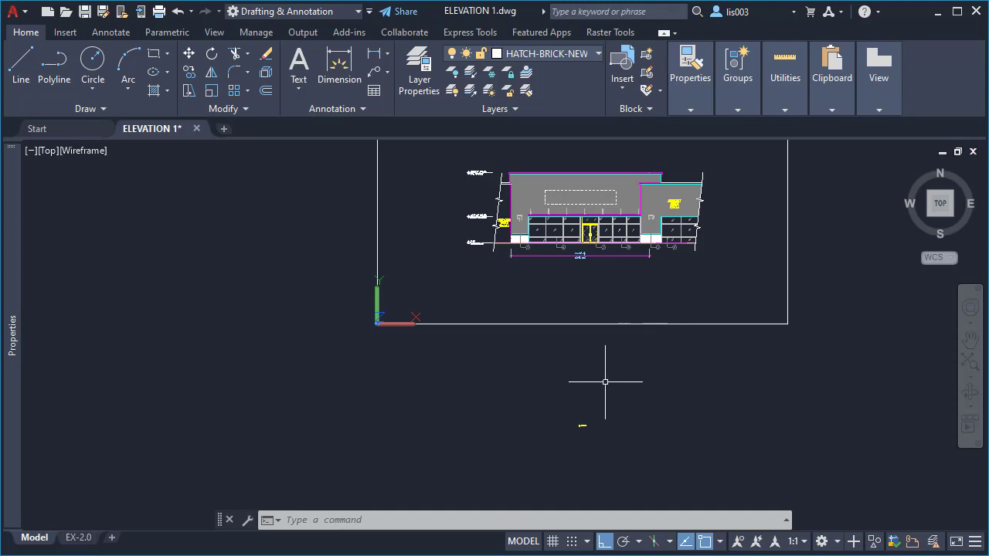
{"action": "scroll", "coordinate": [580, 432], "scroll_direction": "up", "scroll_amount": 8}
{"action": "scroll", "coordinate": [580, 432], "scroll_direction": "up", "scroll_amount": 6}
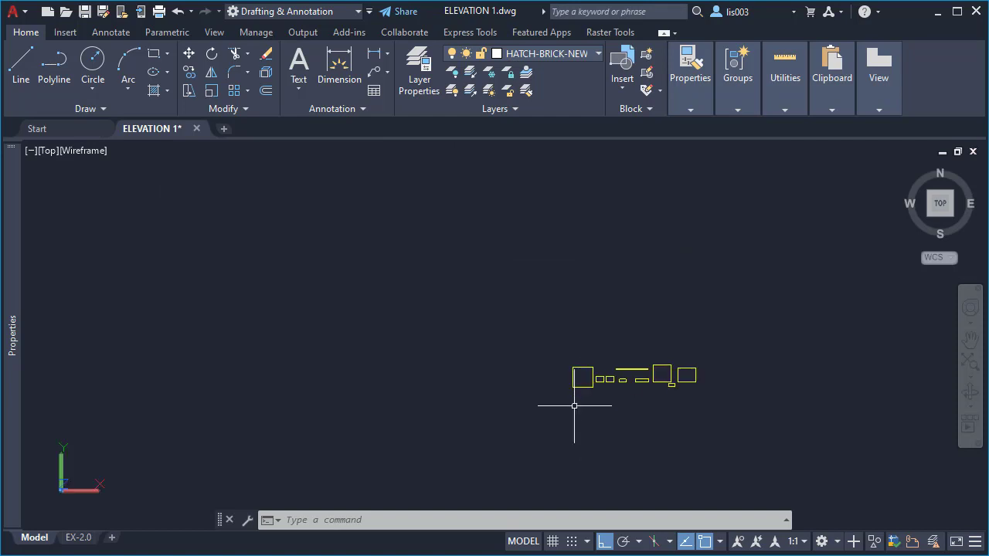
{"action": "middle_click_drag", "start_coordinate": [636, 368], "coordinate": [577, 375]}
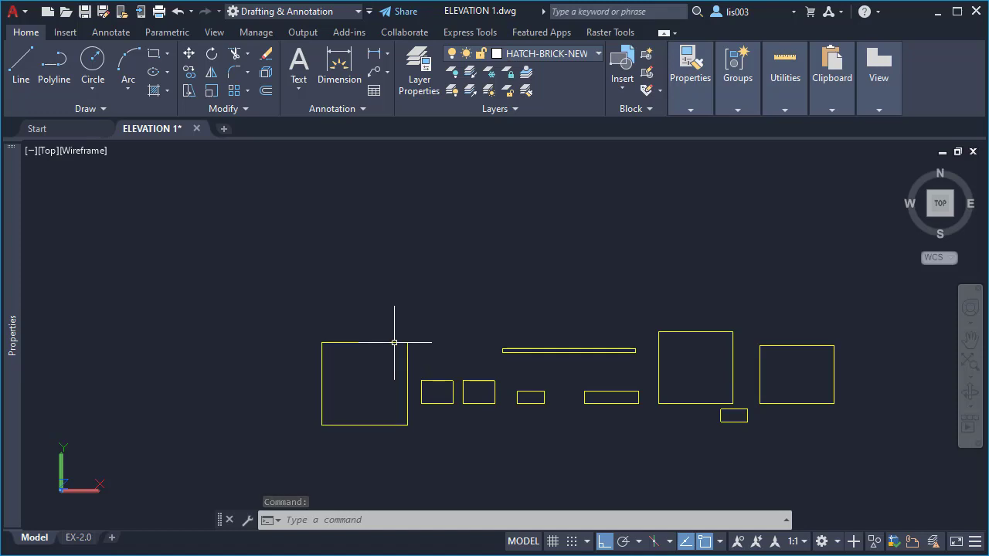
{"action": "left_click", "coordinate": [546, 409]}
{"action": "left_click", "coordinate": [507, 379]}
{"action": "mouse_move", "coordinate": [6, 479]}
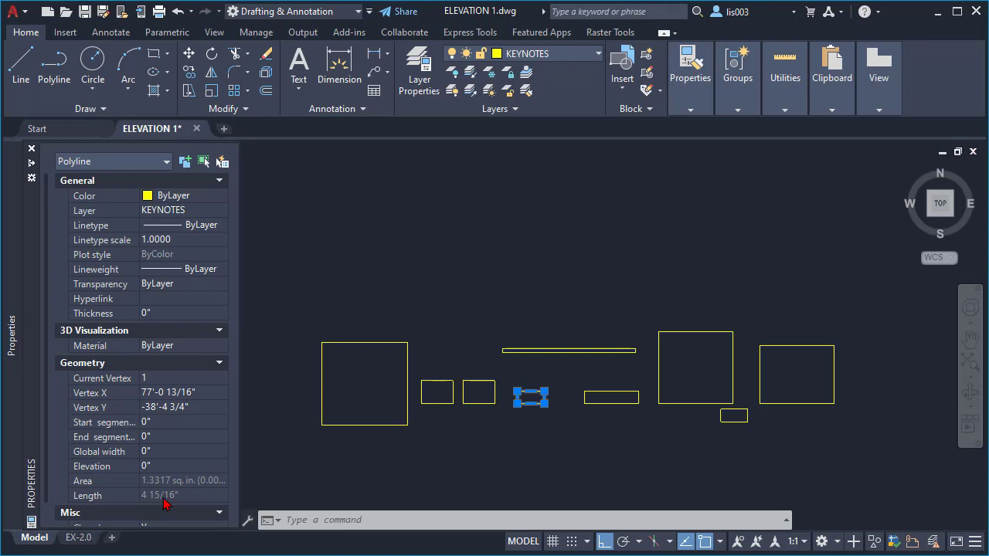
{"action": "left_click", "coordinate": [666, 403]}
{"action": "key", "text": "Escape"}
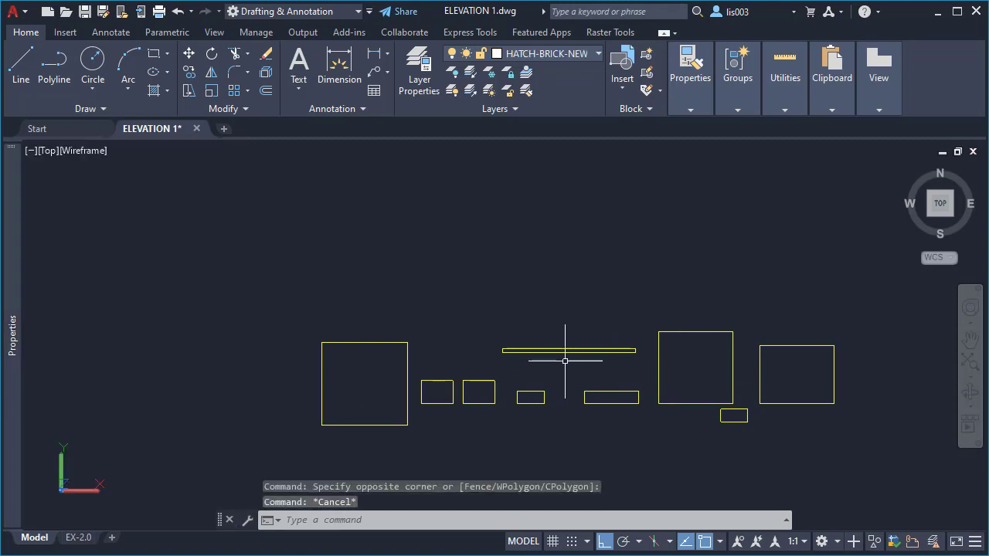
Run QSELECT on the entire drawing and set the object type to Polyline
{"action": "type", "text": "qs"}
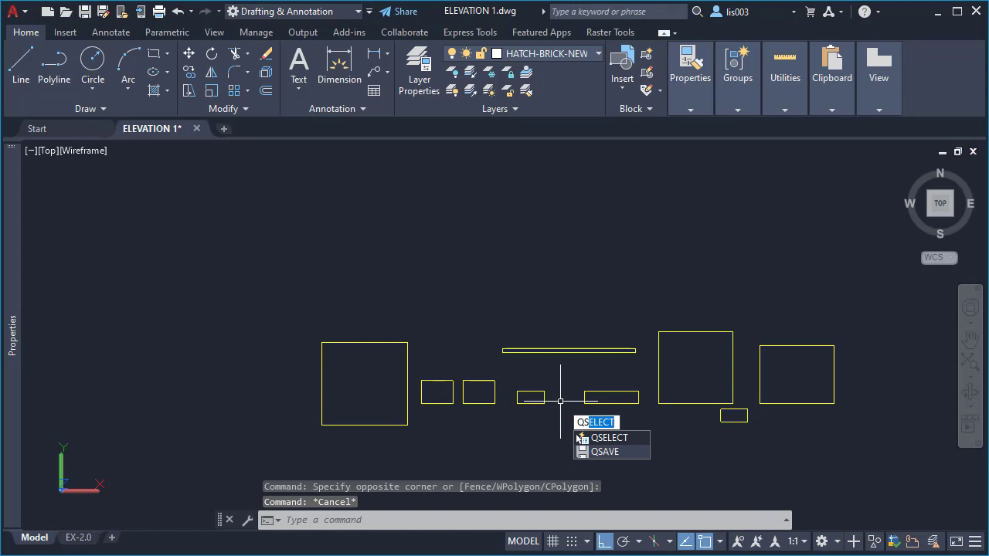
{"action": "key", "text": "Return"}
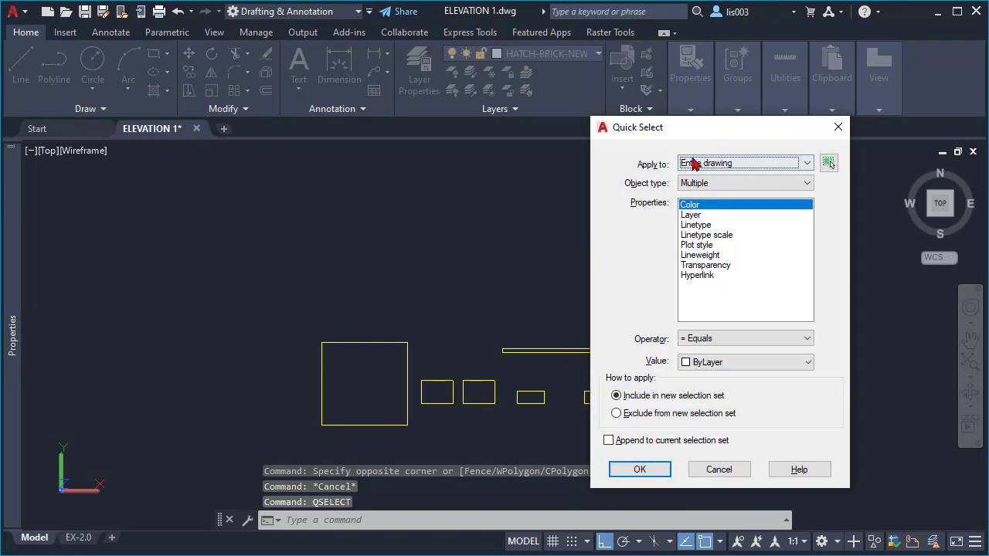
{"action": "left_click_drag", "start_coordinate": [727, 137], "coordinate": [743, 81]}
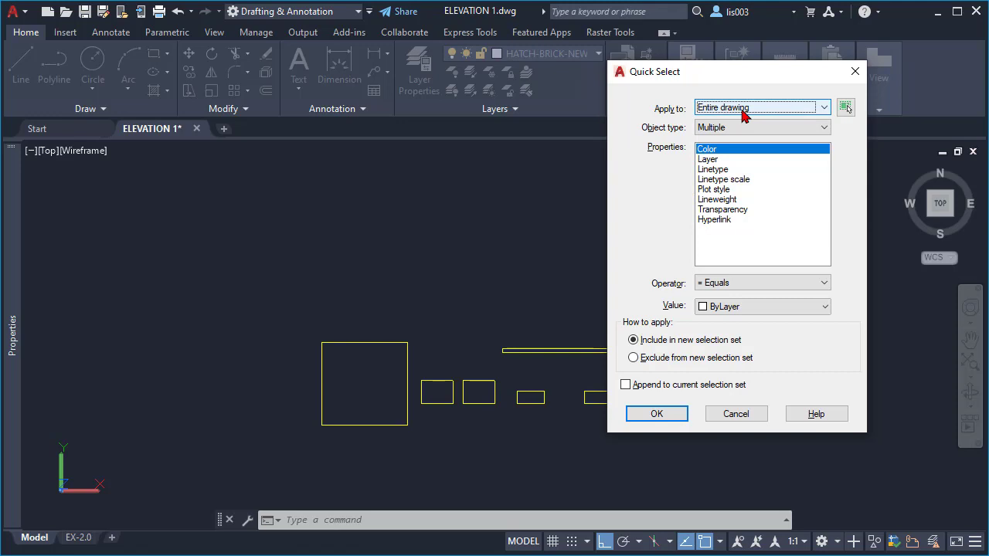
{"action": "left_click", "coordinate": [721, 129]}
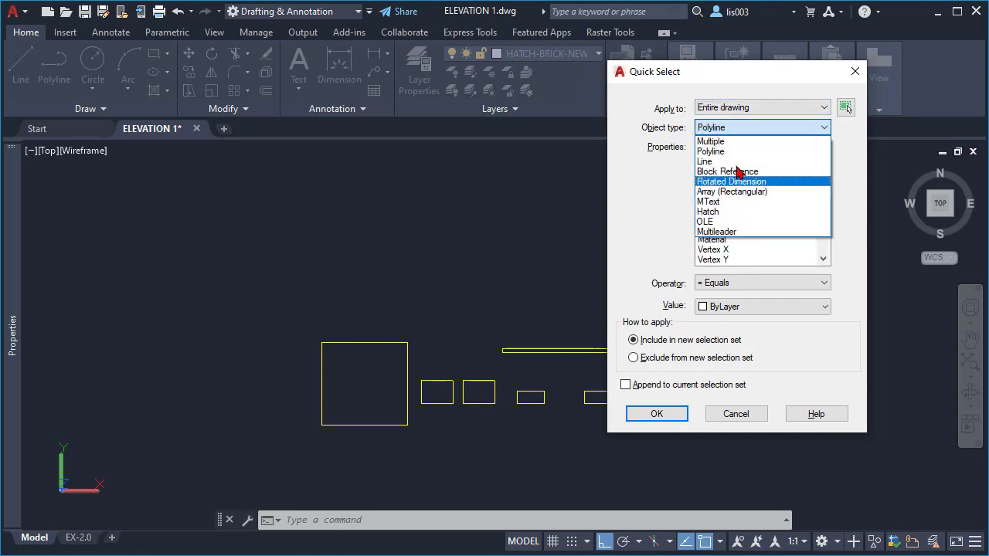
{"action": "left_click", "coordinate": [744, 153]}
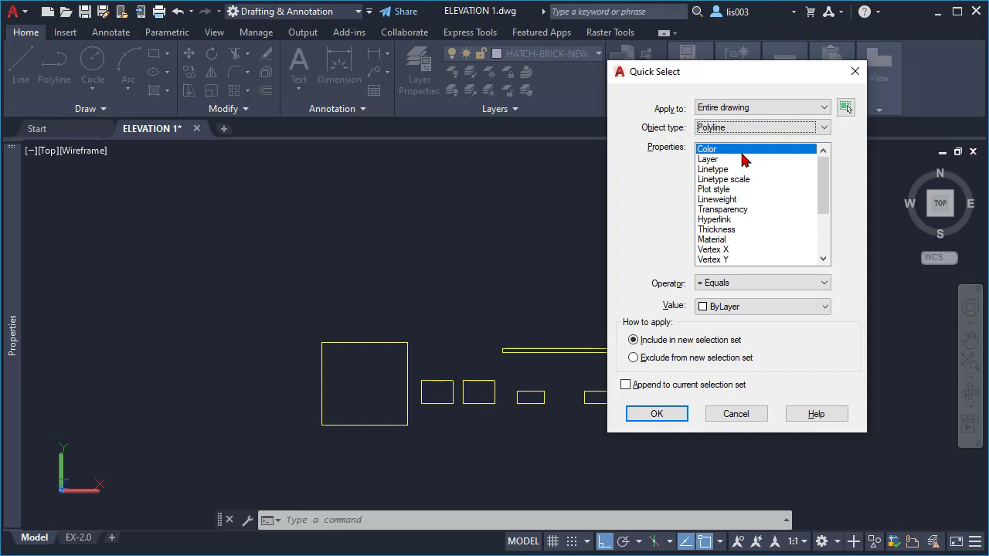
Select all polylines in the drawing whose Length is greater than 1
{"action": "left_click", "coordinate": [726, 210]}
{"action": "scroll", "coordinate": [726, 210], "scroll_direction": "down", "scroll_amount": 2}
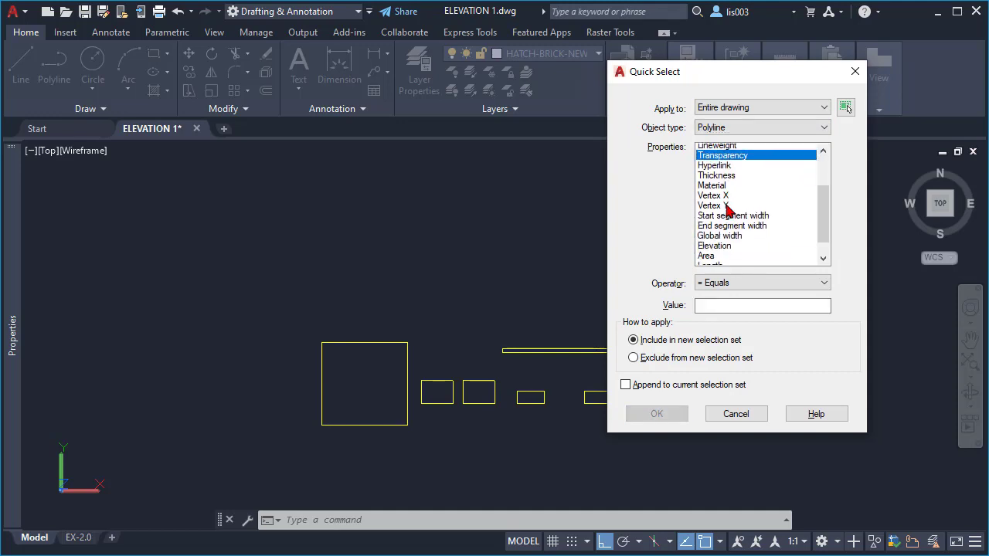
{"action": "key", "text": "l"}
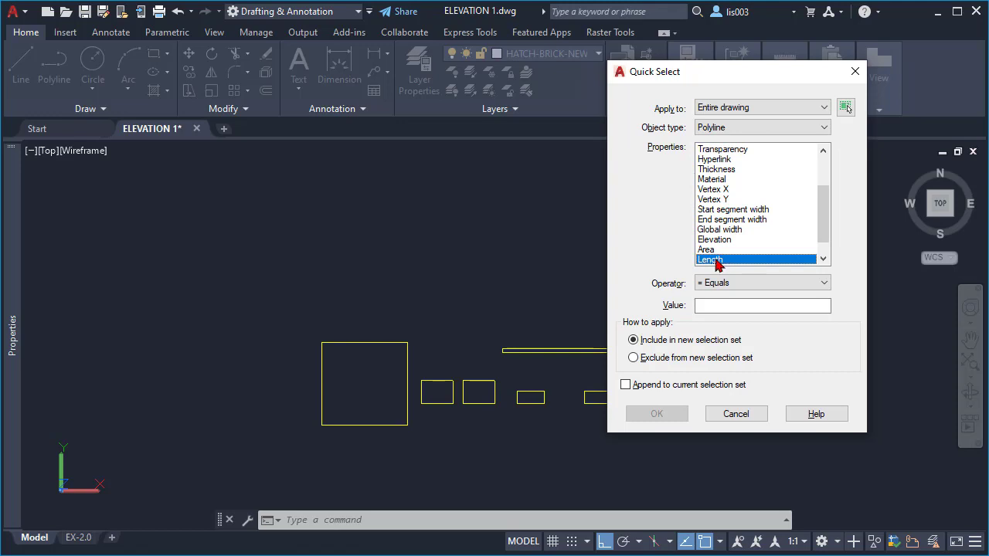
{"action": "left_click", "coordinate": [723, 284]}
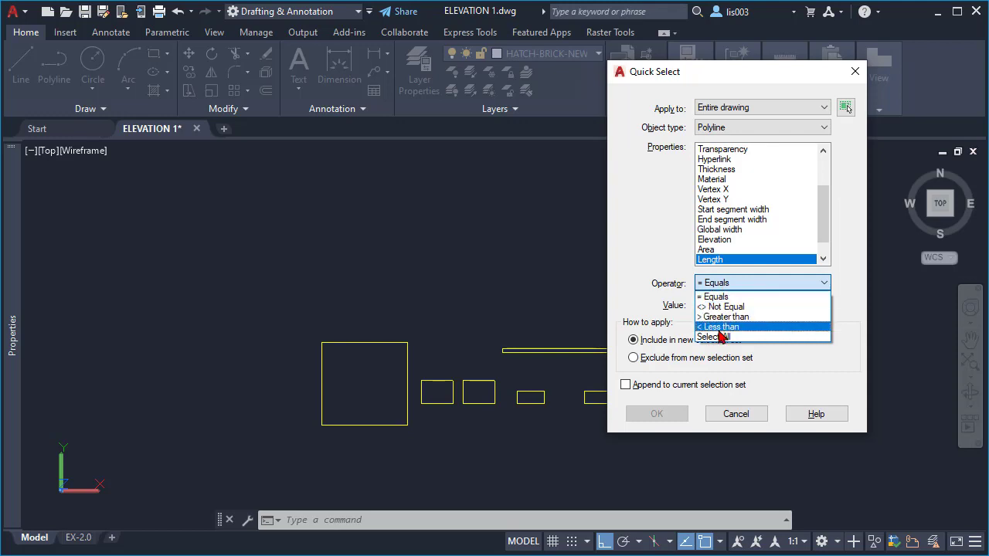
{"action": "left_click", "coordinate": [726, 317]}
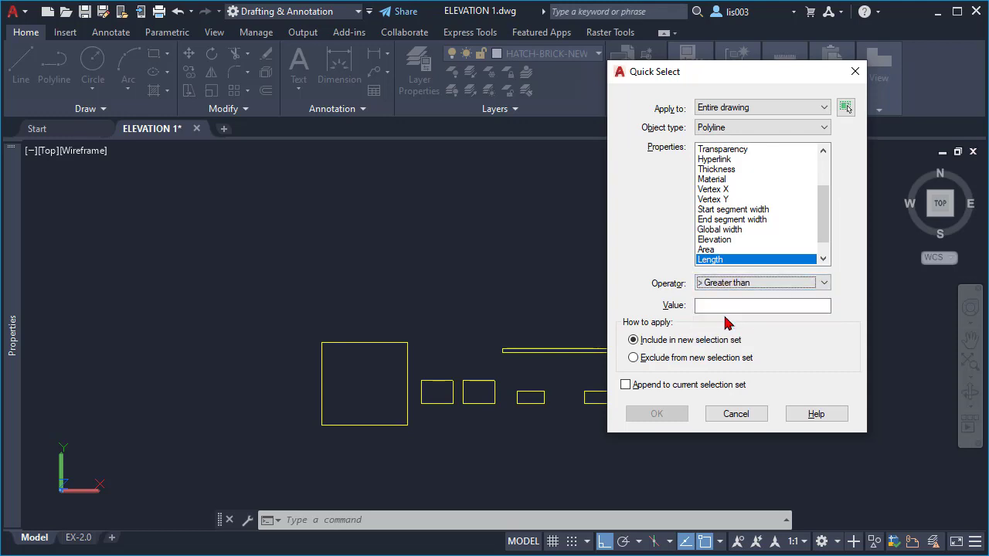
{"action": "left_click", "coordinate": [729, 303]}
{"action": "type", "text": "1"}
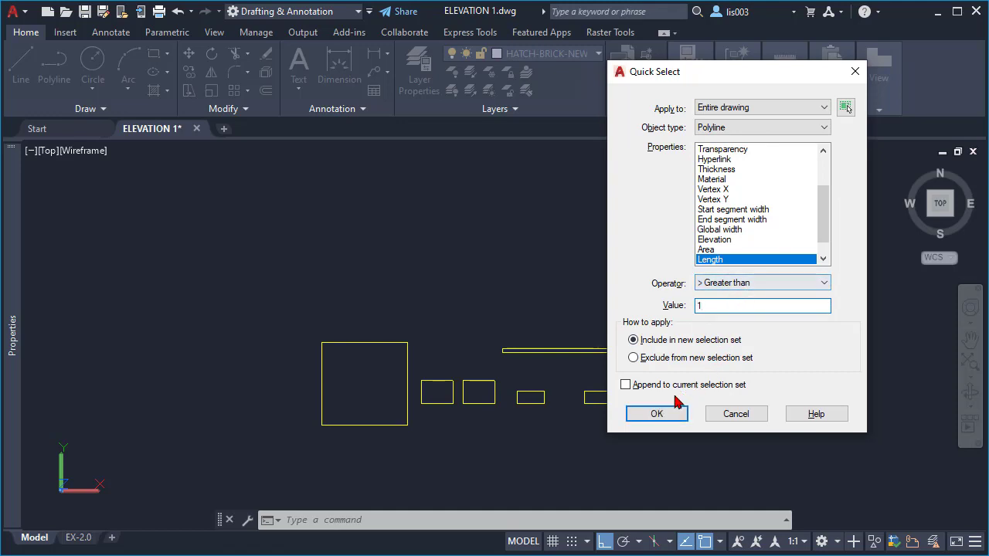
{"action": "left_click", "coordinate": [657, 416]}
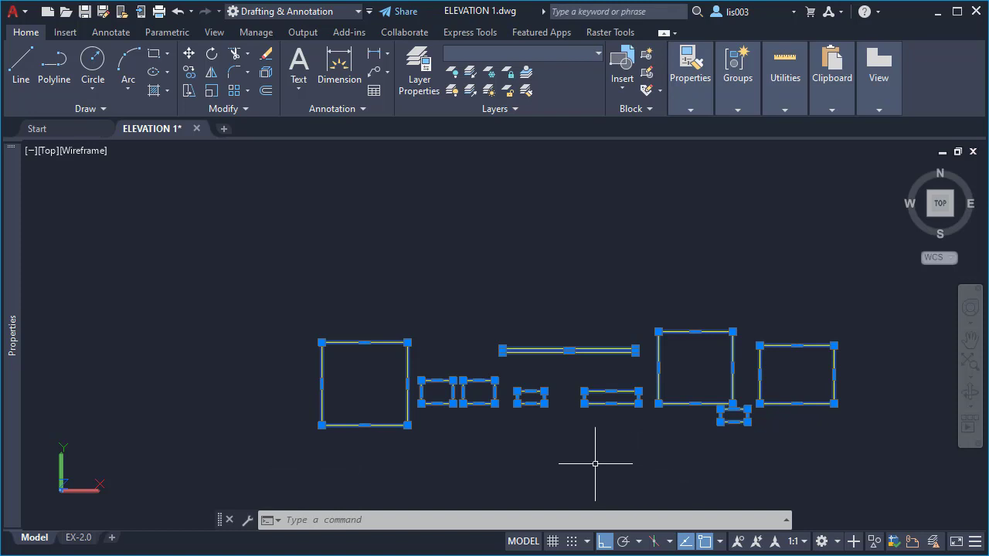
Run QSELECT on the current selection and keep only the polylines with a Length less than 5
{"action": "type", "text": "qselect"}
{"action": "key", "text": "Return"}
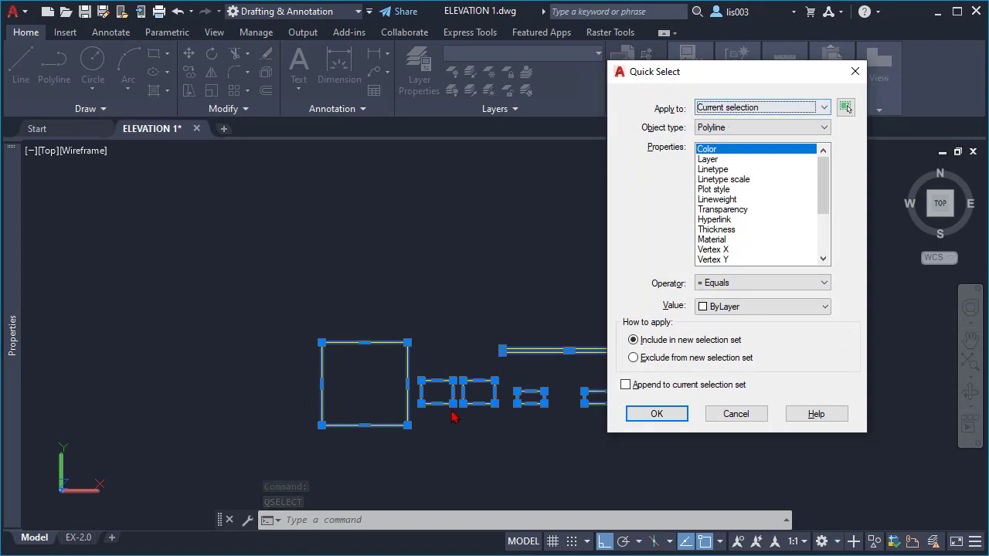
{"action": "left_click", "coordinate": [724, 210]}
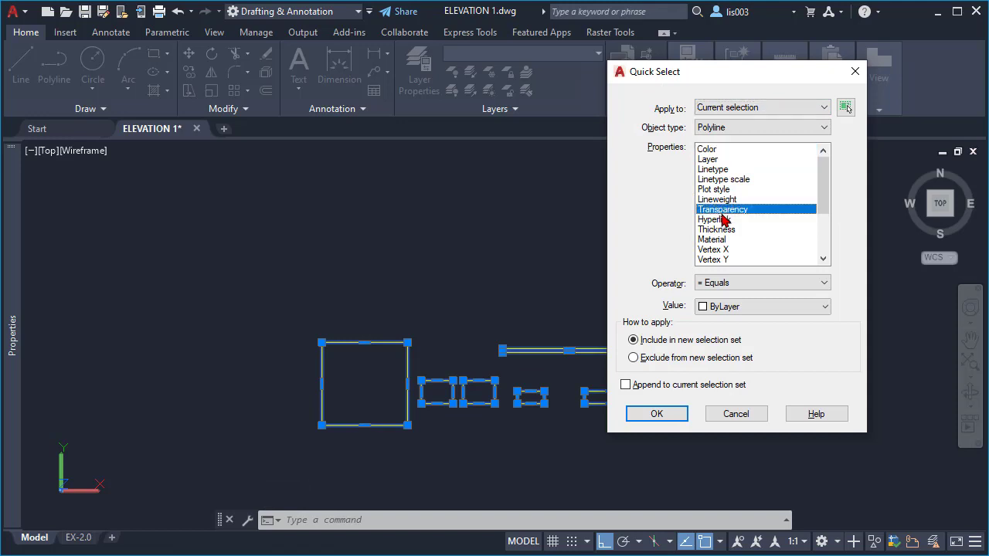
{"action": "scroll", "coordinate": [724, 221], "scroll_direction": "down", "scroll_amount": 2}
{"action": "left_click", "coordinate": [725, 258]}
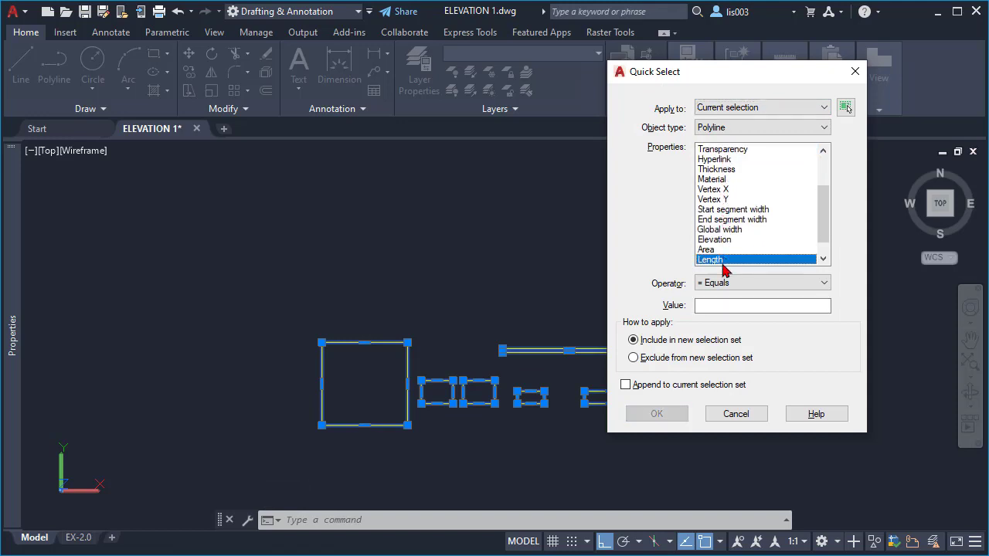
{"action": "left_click", "coordinate": [721, 283]}
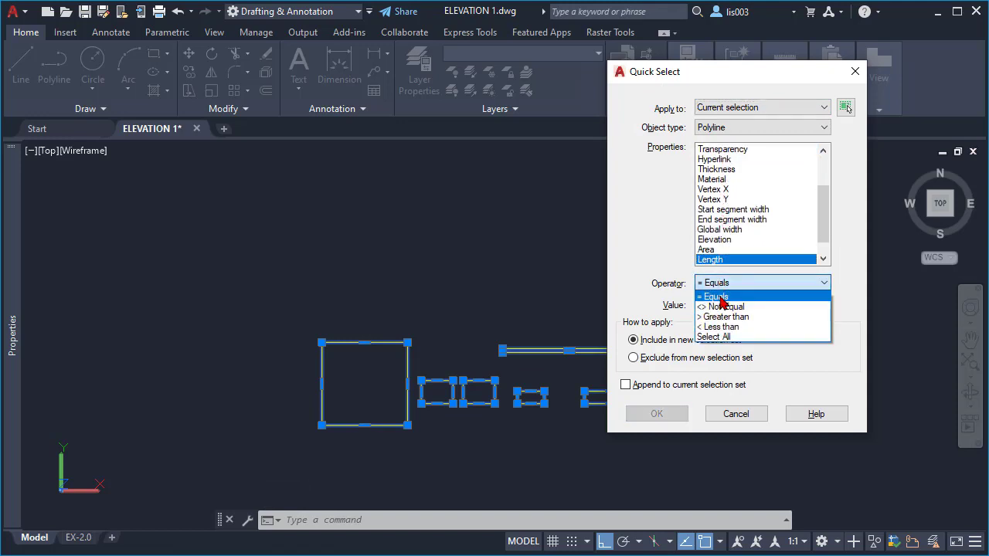
{"action": "left_click", "coordinate": [726, 327]}
{"action": "left_click", "coordinate": [740, 307]}
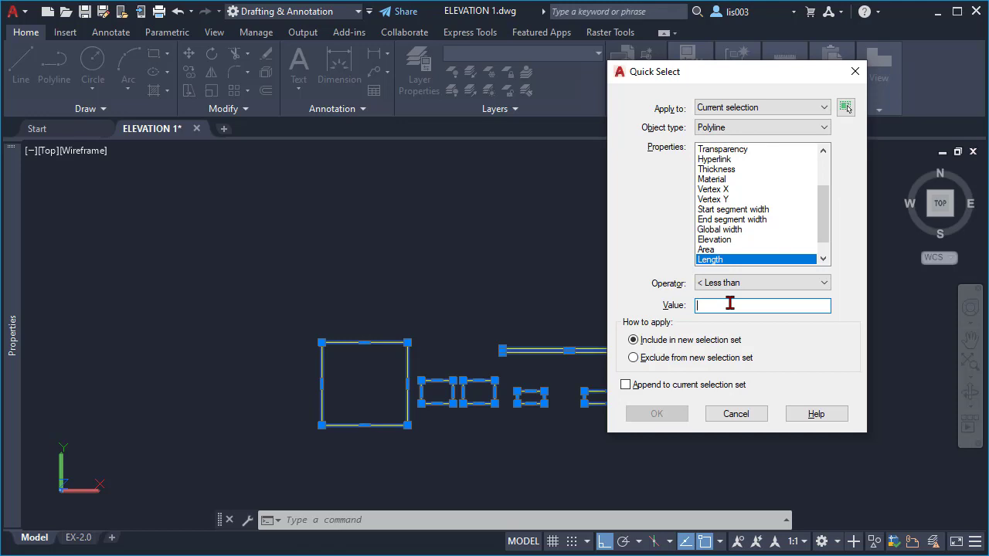
{"action": "type", "text": "5"}
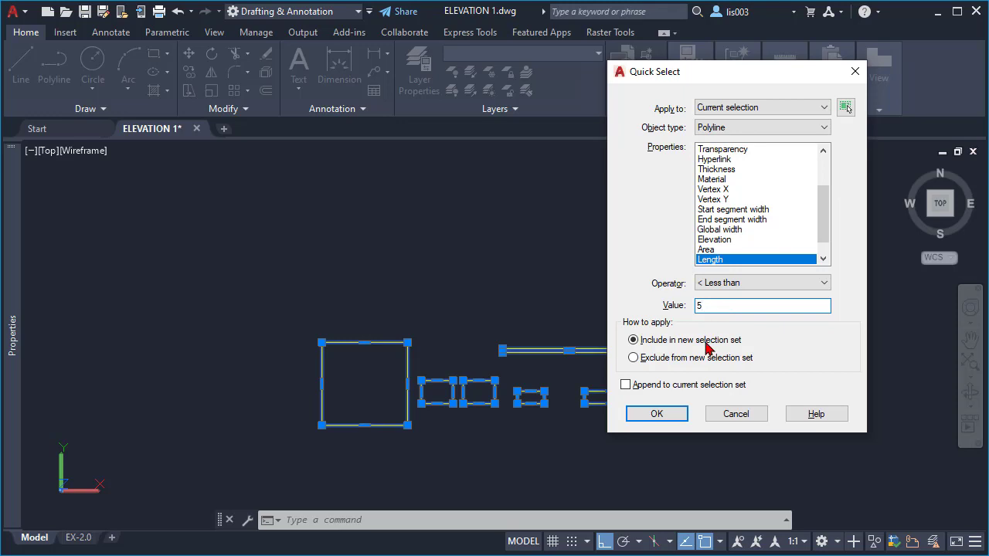
{"action": "left_click", "coordinate": [667, 415]}
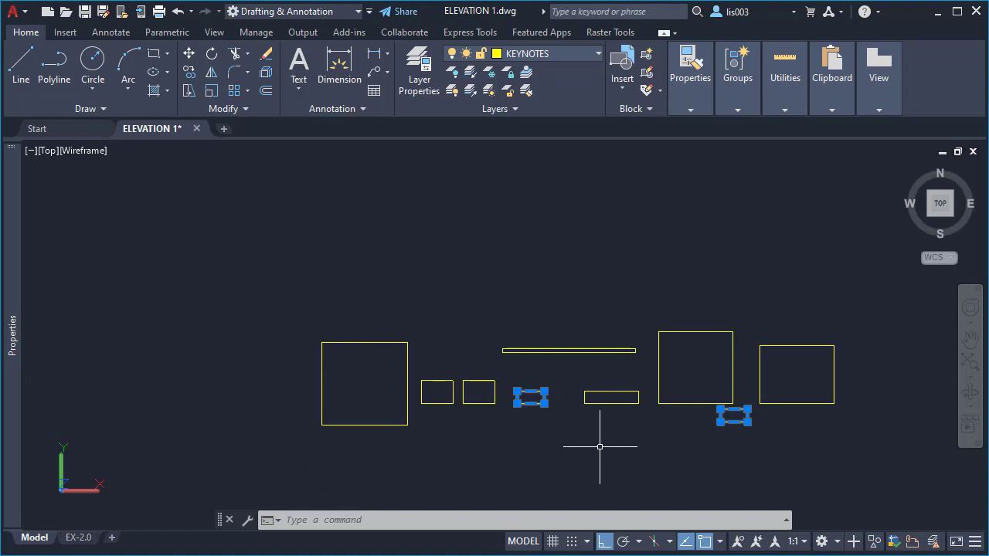
Run QSELECT again on the current polyline selection and choose Area as the property to filter
{"action": "type", "text": "QSELECT"}
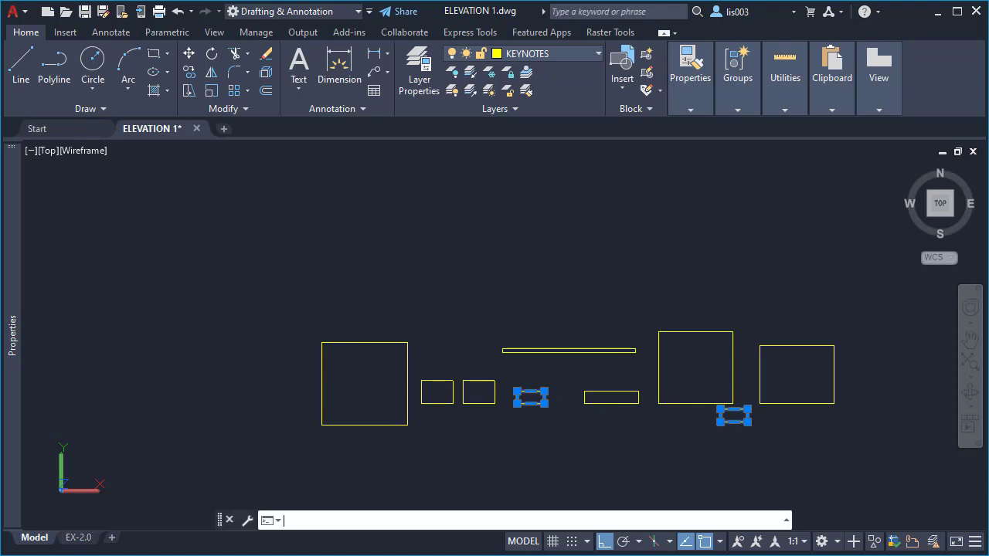
{"action": "key", "text": "Return"}
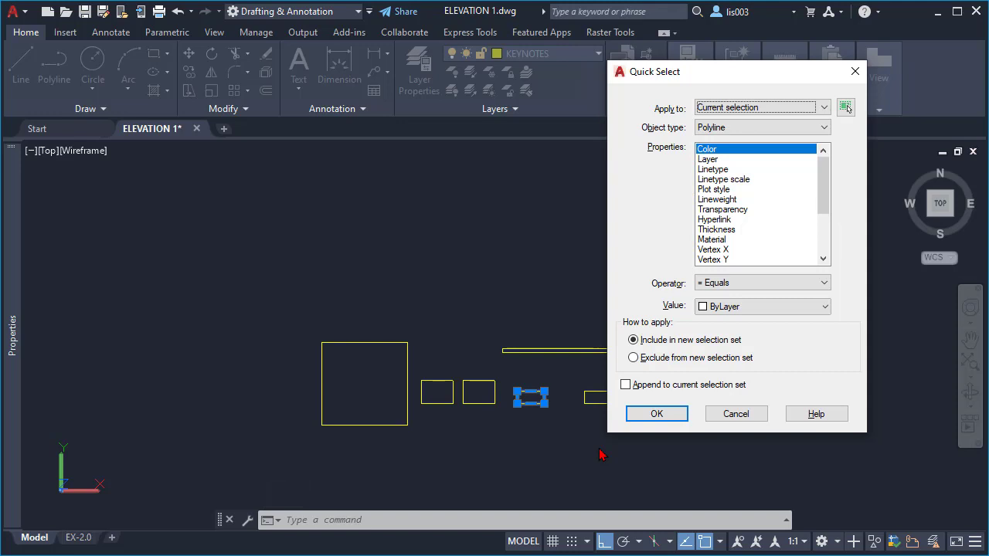
{"action": "left_click", "coordinate": [711, 251]}
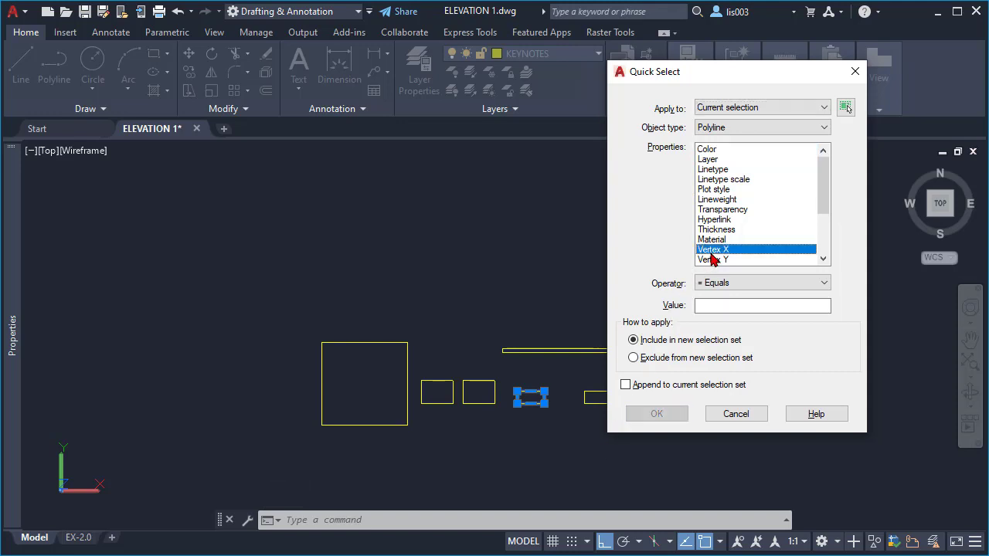
{"action": "key", "text": "Down"}
{"action": "key", "text": "Down"}
{"action": "key", "text": "Down"}
{"action": "key", "text": "Down"}
{"action": "key", "text": "Down"}
{"action": "key", "text": "Down"}
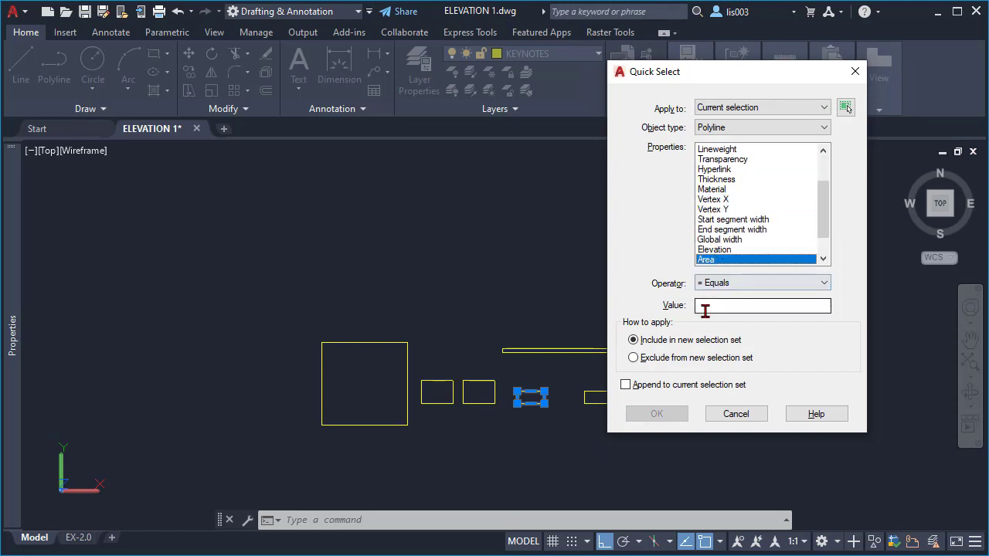
Keep only the selected polylines whose Area is greater than 1
{"action": "left_click", "coordinate": [744, 285]}
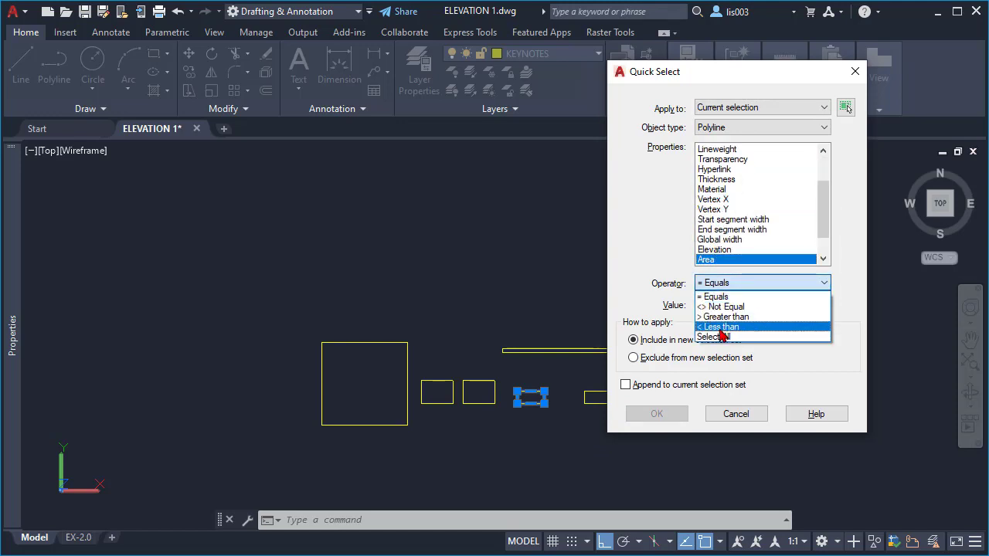
{"action": "left_click", "coordinate": [725, 317]}
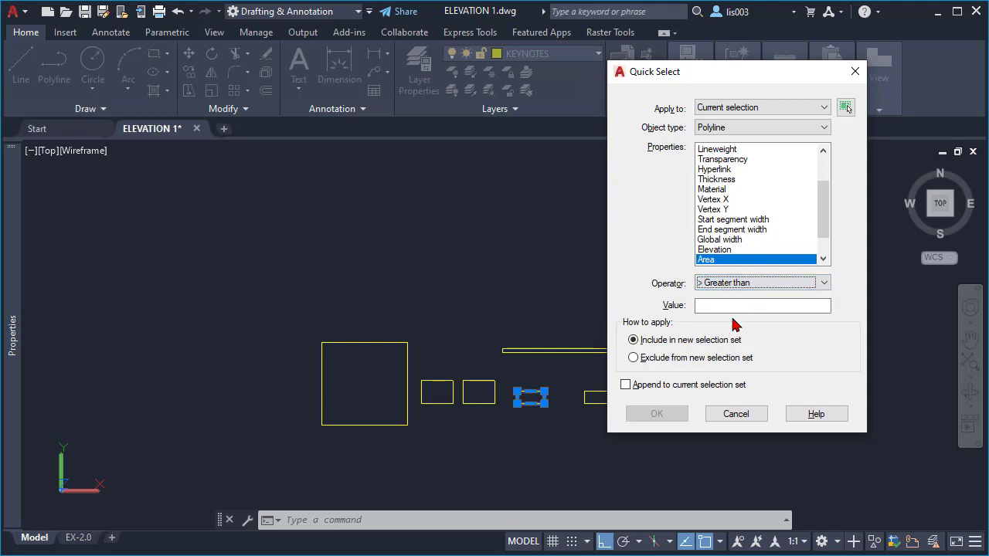
{"action": "left_click", "coordinate": [715, 306]}
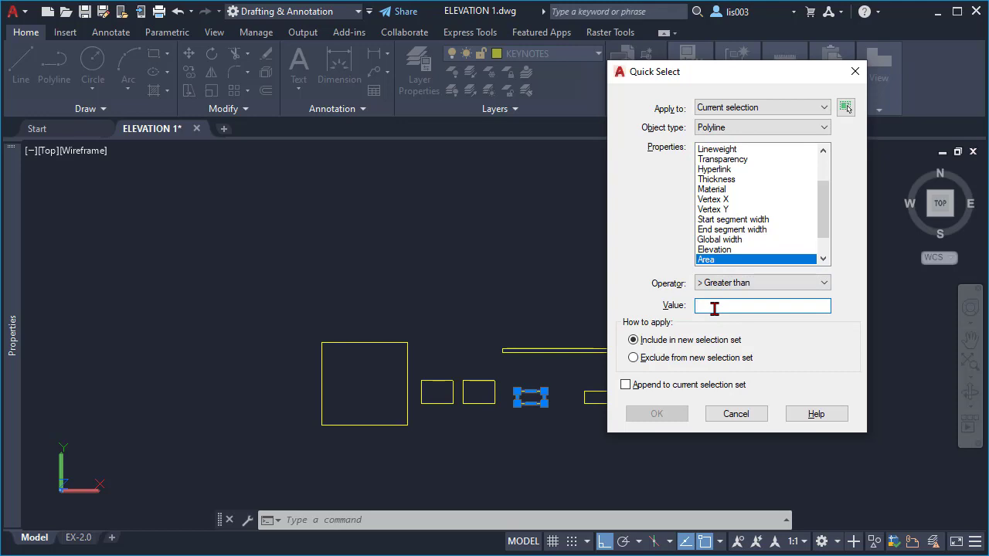
{"action": "type", "text": "1"}
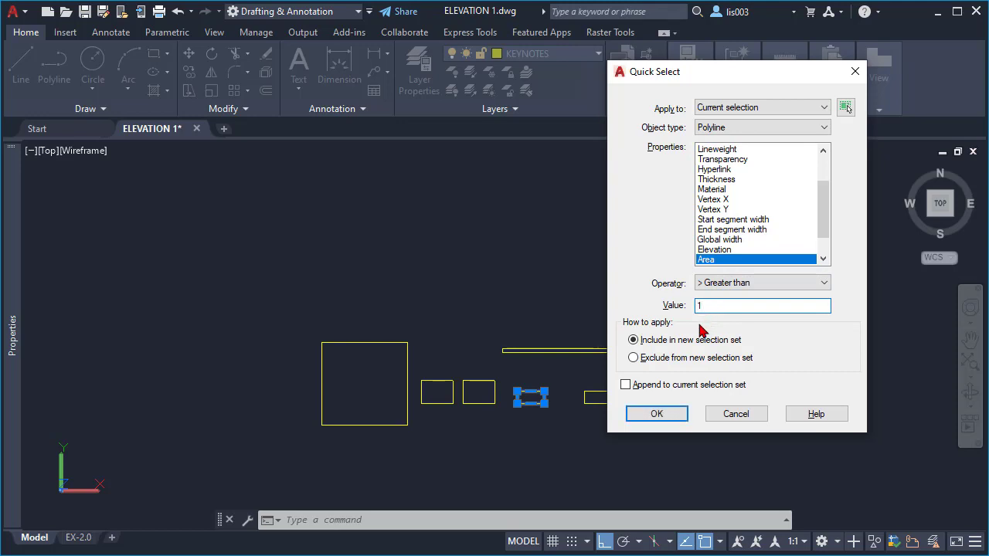
{"action": "left_click", "coordinate": [656, 414]}
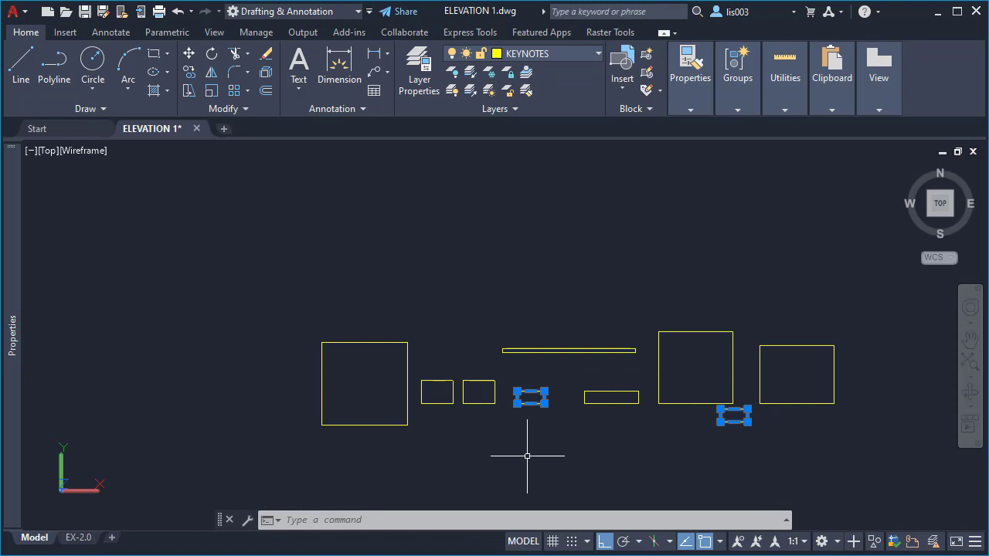
Start another QSELECT on the remaining polylines with Area as the filter property
{"action": "type", "text": "qselect"}
{"action": "key", "text": "Return"}
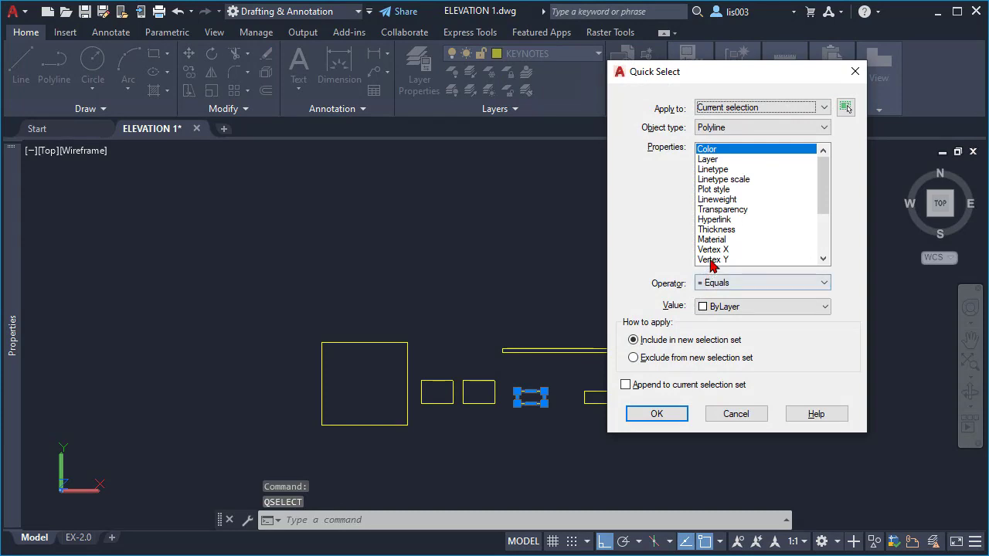
{"action": "left_click", "coordinate": [728, 240]}
{"action": "key", "text": "Down"}
{"action": "key", "text": "Down"}
{"action": "key", "text": "Down"}
{"action": "key", "text": "Down"}
{"action": "key", "text": "Down"}
{"action": "key", "text": "Down"}
{"action": "key", "text": "Down"}
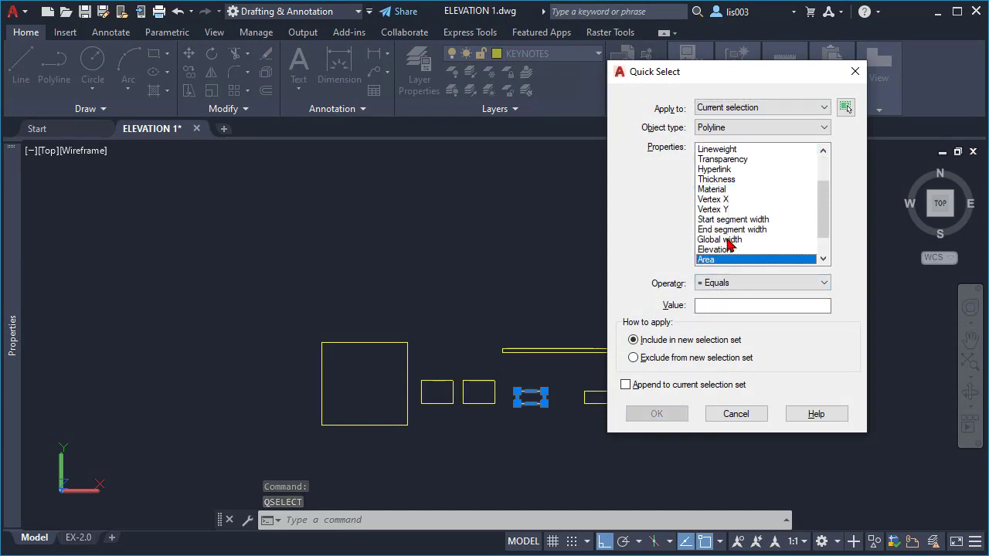
Restrict the selection to polylines with an Area less than 5 and check the properties of the selected rectangles
{"action": "left_click", "coordinate": [722, 283]}
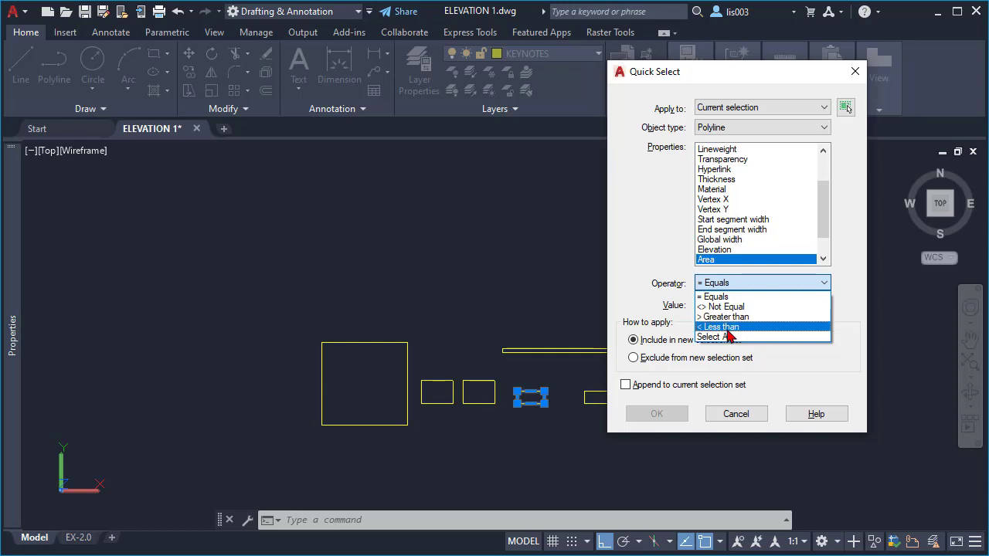
{"action": "left_click", "coordinate": [728, 327]}
{"action": "left_click", "coordinate": [729, 305]}
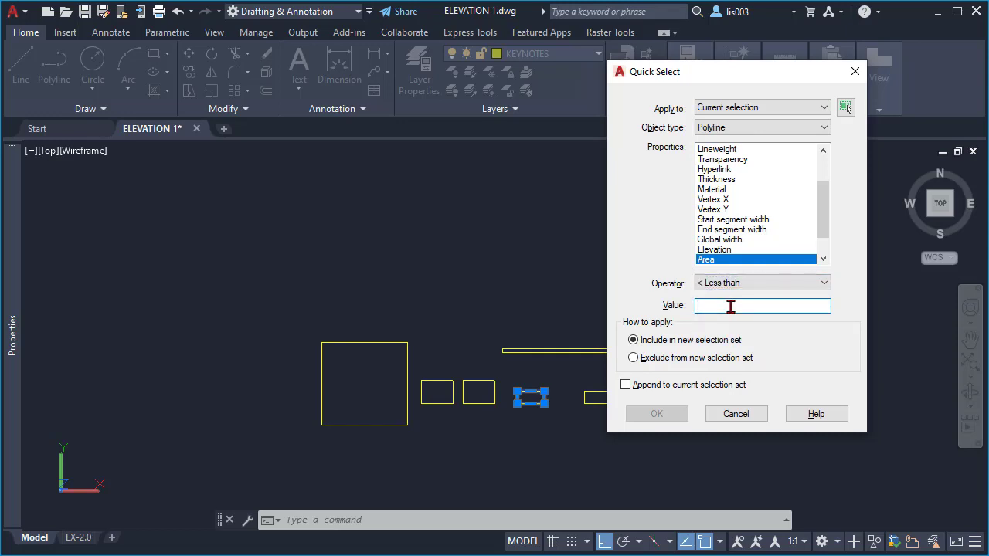
{"action": "type", "text": "5"}
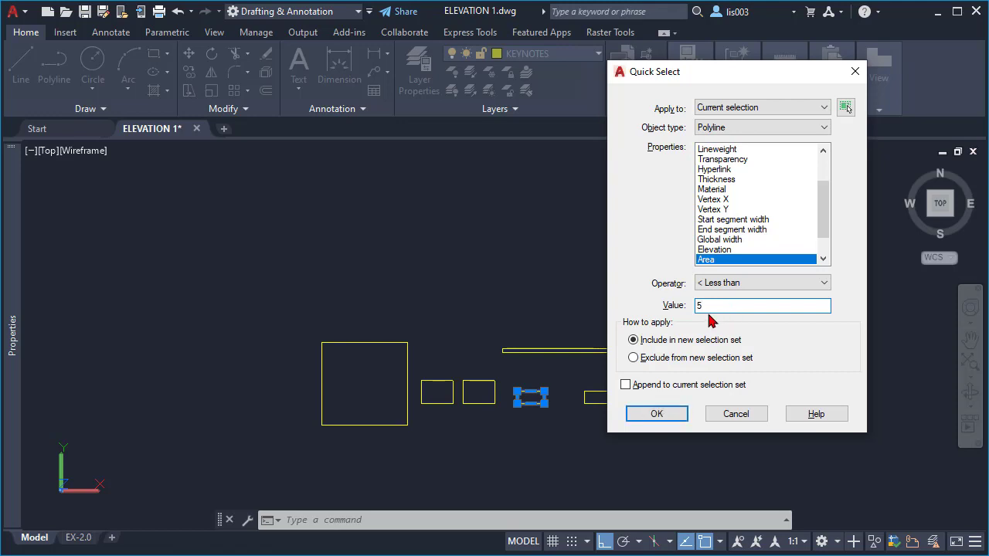
{"action": "left_click", "coordinate": [657, 415]}
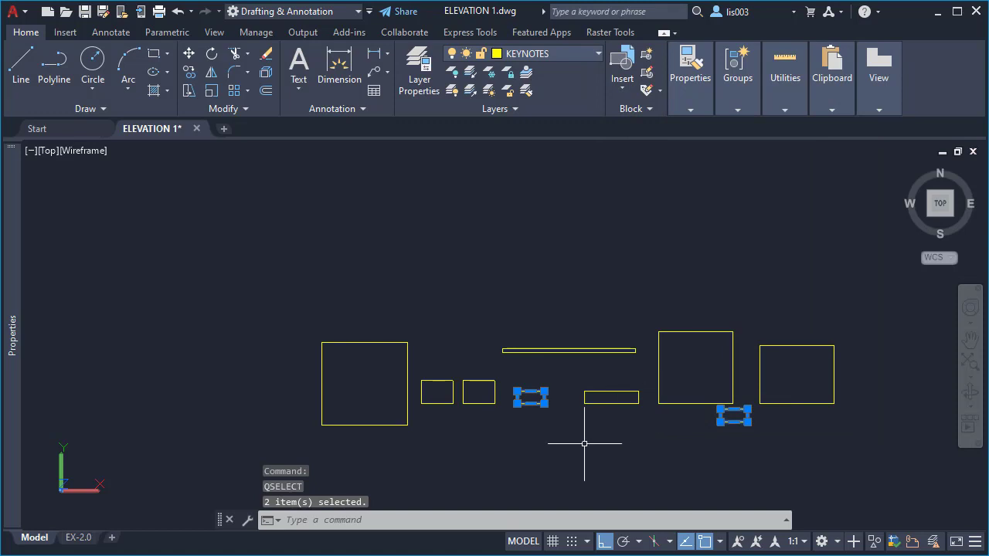
{"action": "scroll", "coordinate": [693, 425], "scroll_direction": "up", "scroll_amount": 2}
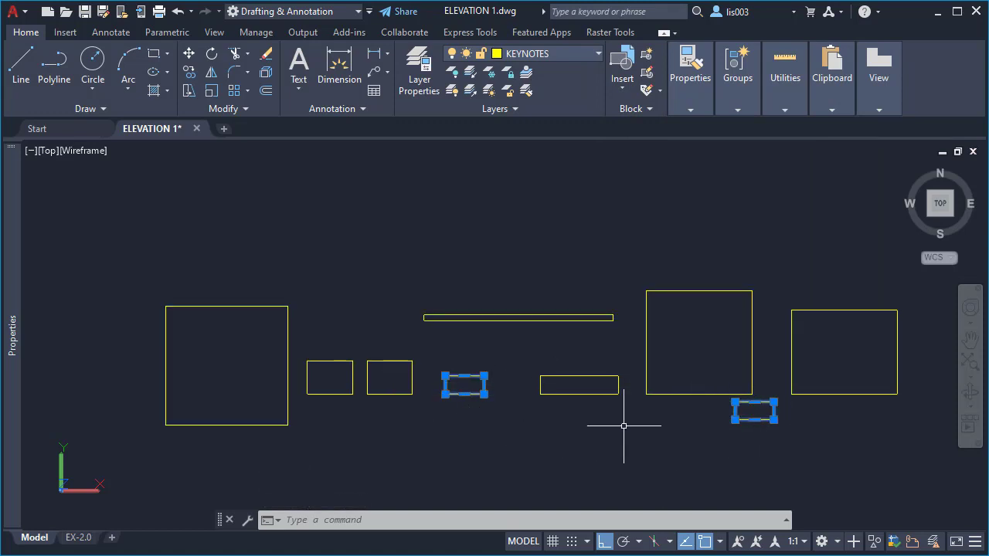
{"action": "mouse_move", "coordinate": [17, 414]}
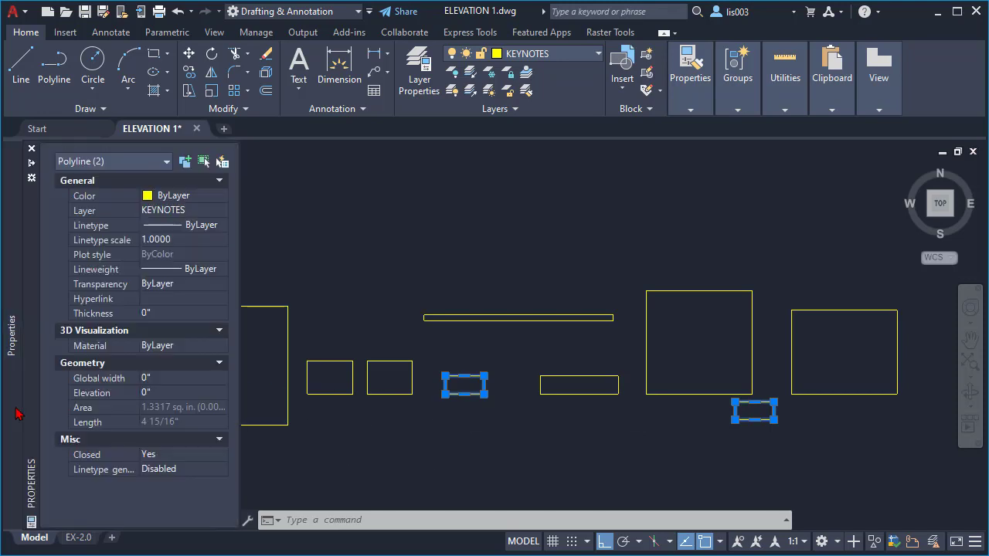